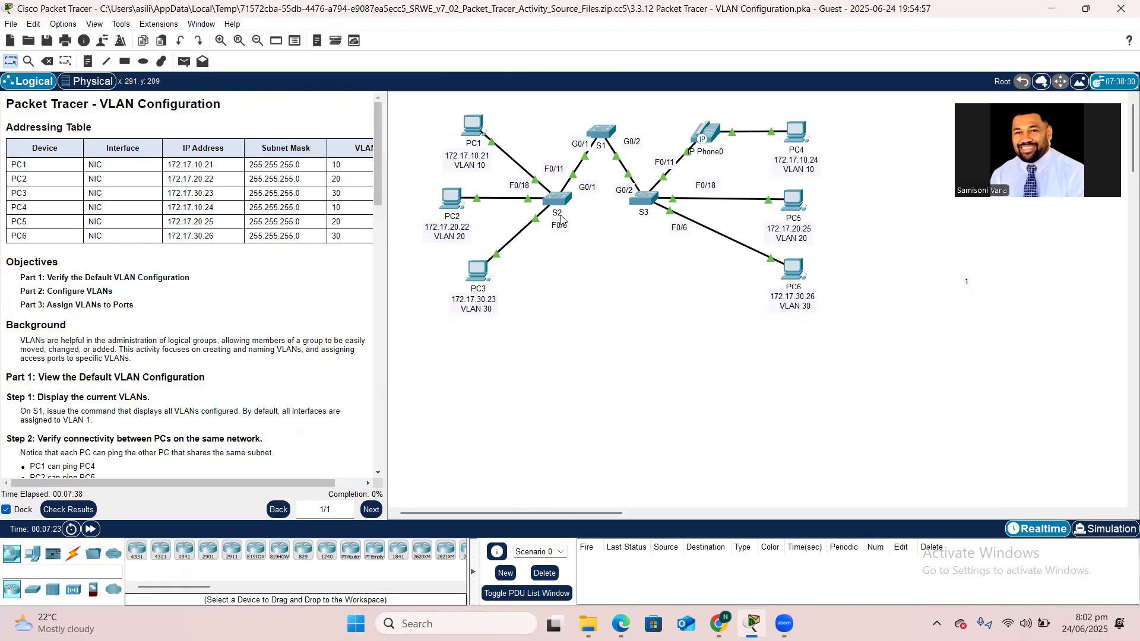
- Review the activity's addressing table, objectives, background and the Part 1 instructions on the default VLAN configuration
mouse_move(561, 219)
mouse_move(490, 295)
scroll(136, 275, down, 1)
scroll(136, 275, up, 1)
scroll(344, 202, right, 1)
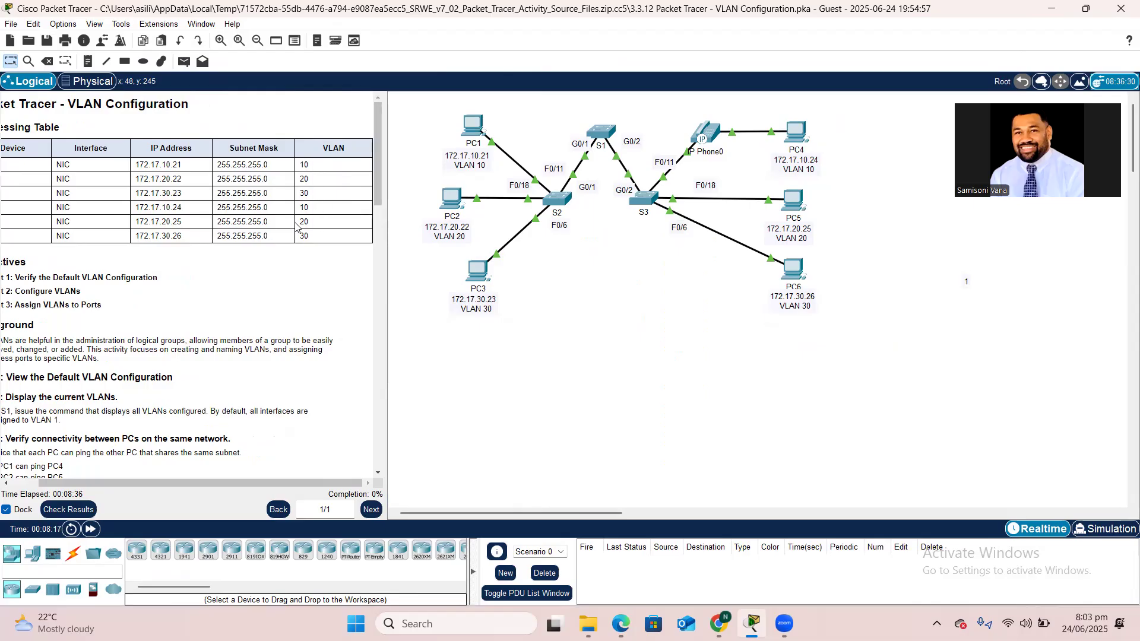
scroll(297, 226, left, 1)
scroll(238, 303, down, 1)
scroll(237, 340, down, 1)
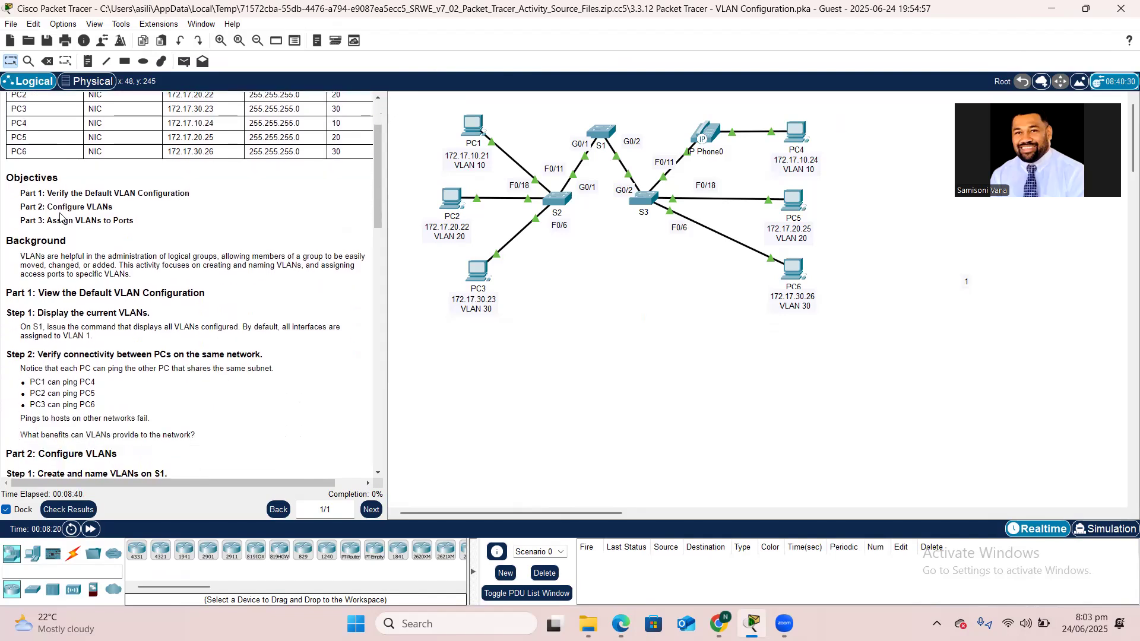
scroll(63, 219, down, 1)
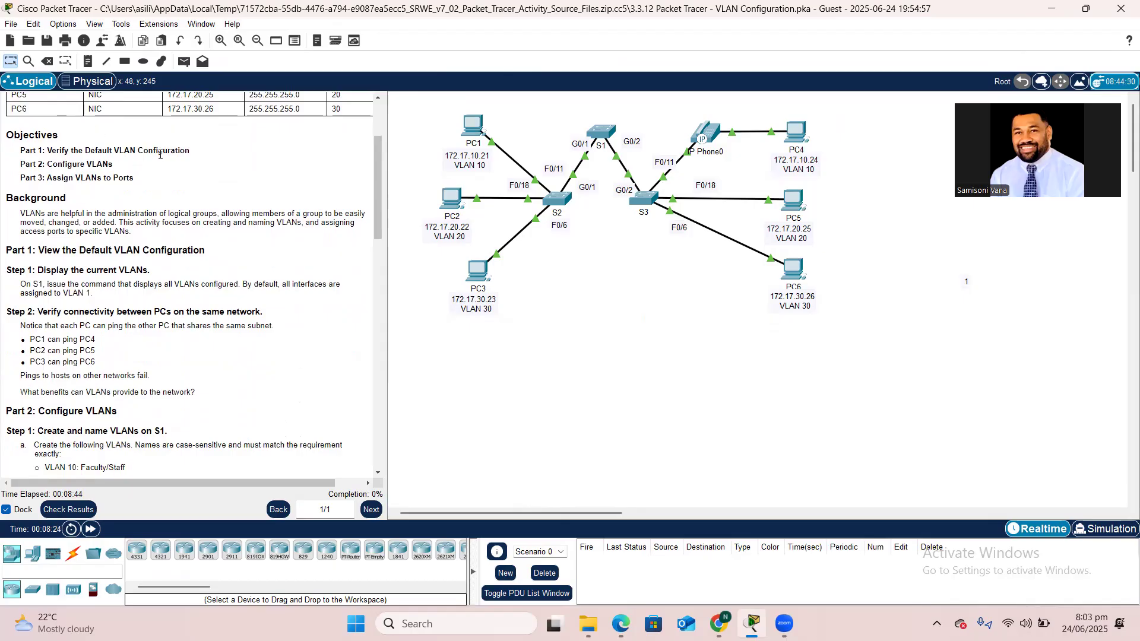
scroll(160, 155, up, 1)
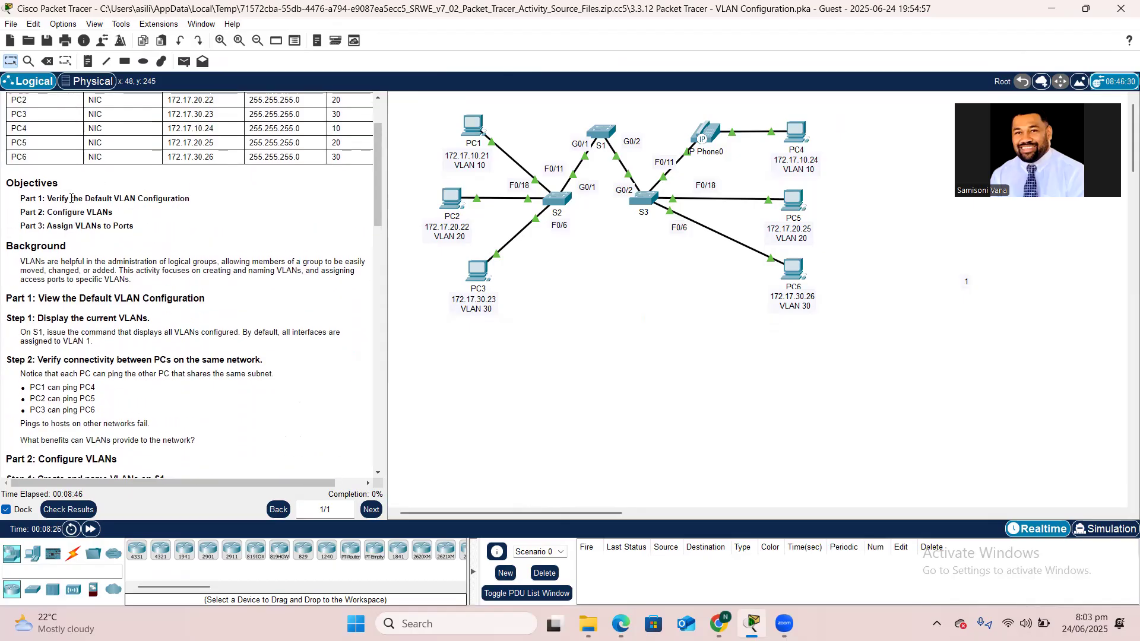
scroll(108, 213, down, 1)
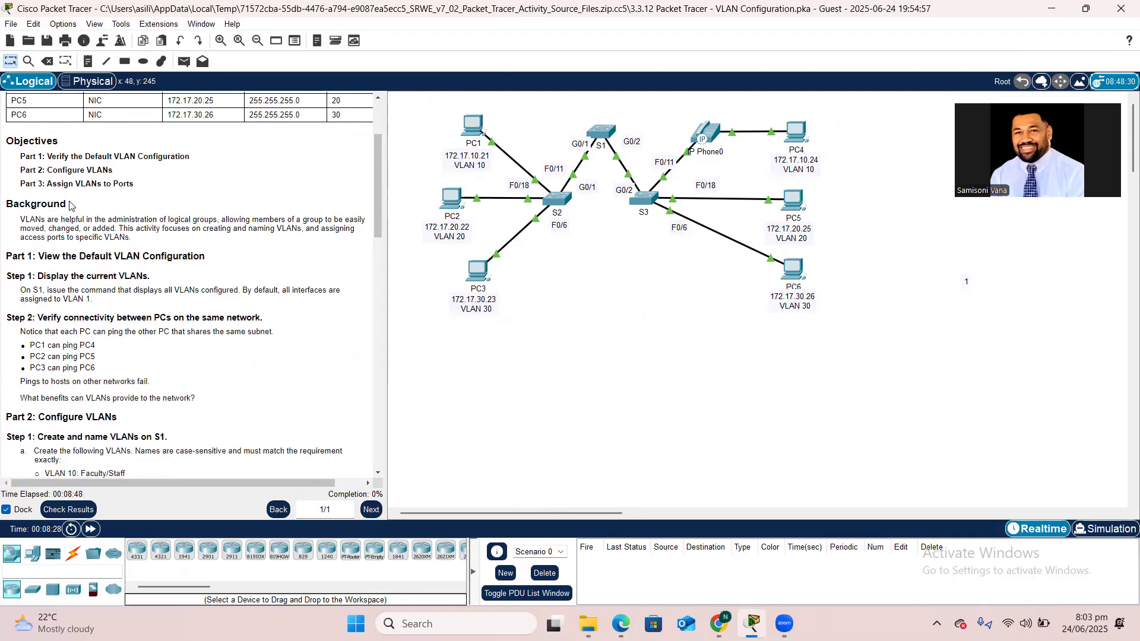
scroll(67, 188, down, 1)
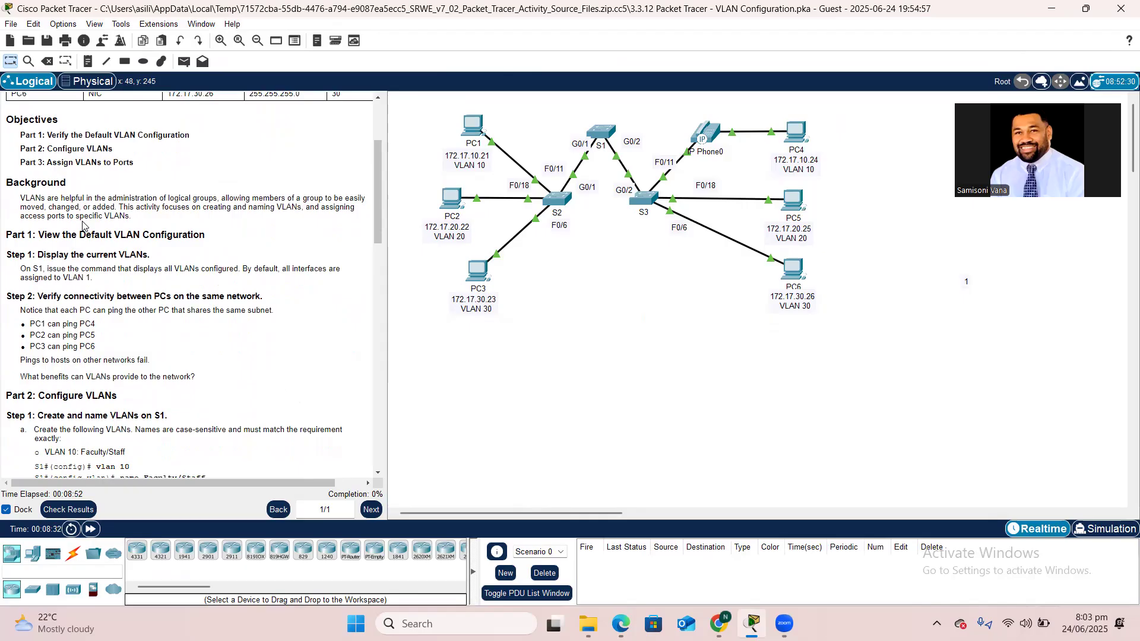
scroll(83, 226, down, 1)
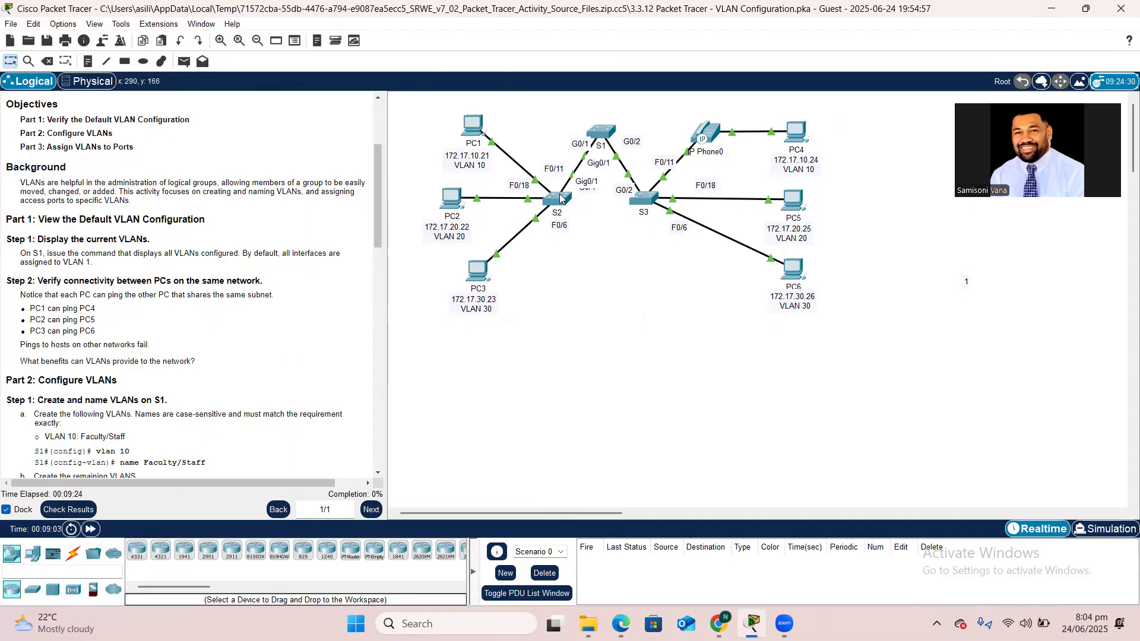
- Enter privileged mode on switch S2 and display its VLANs with sh vlan
mouse_move(561, 198)
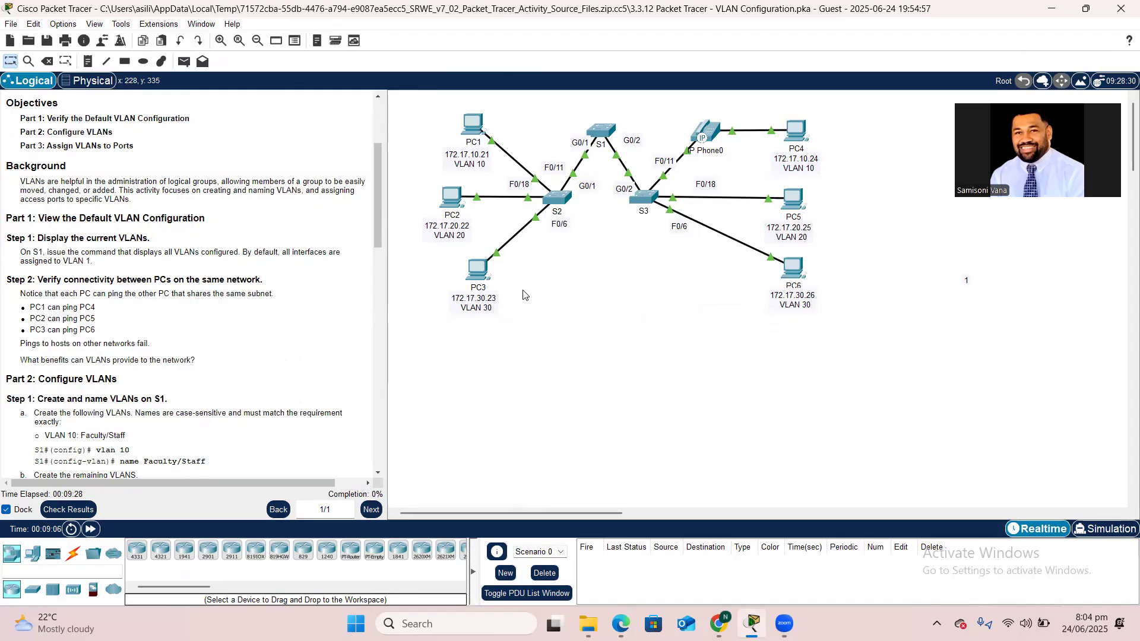
click(557, 198)
click(532, 329)
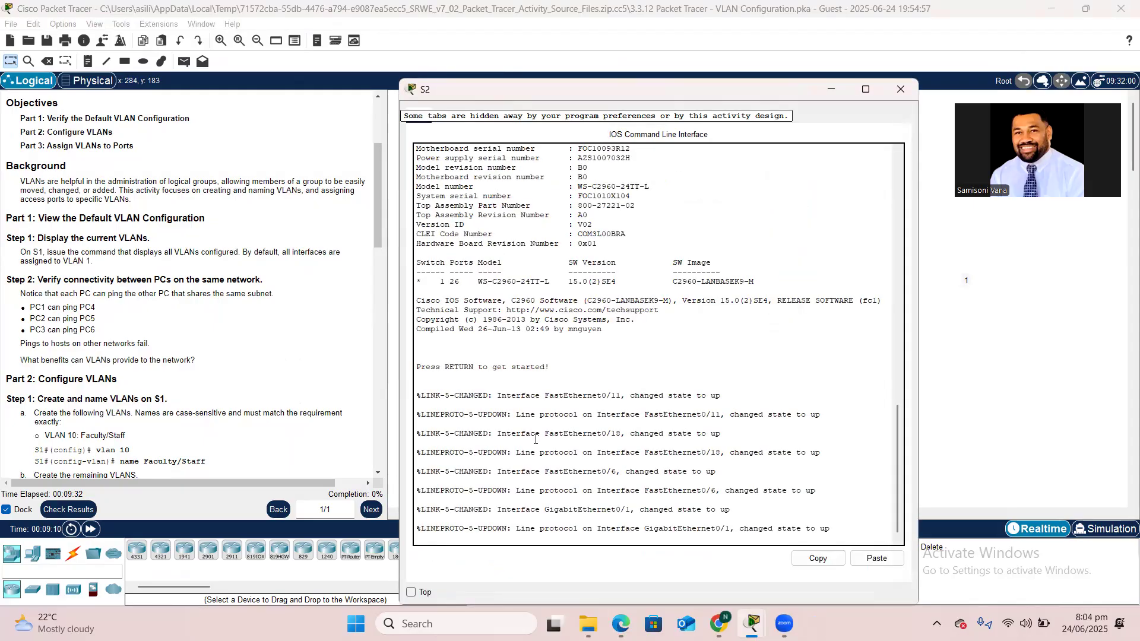
key(Return)
text(en)
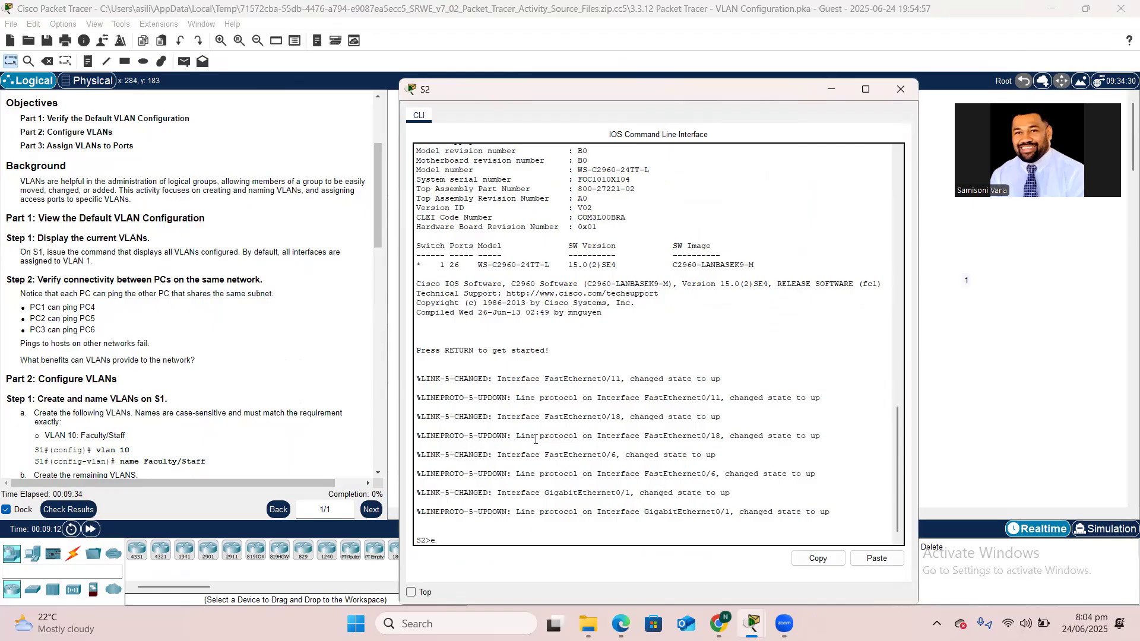
key(Return)
text(sh vlan)
key(Return)
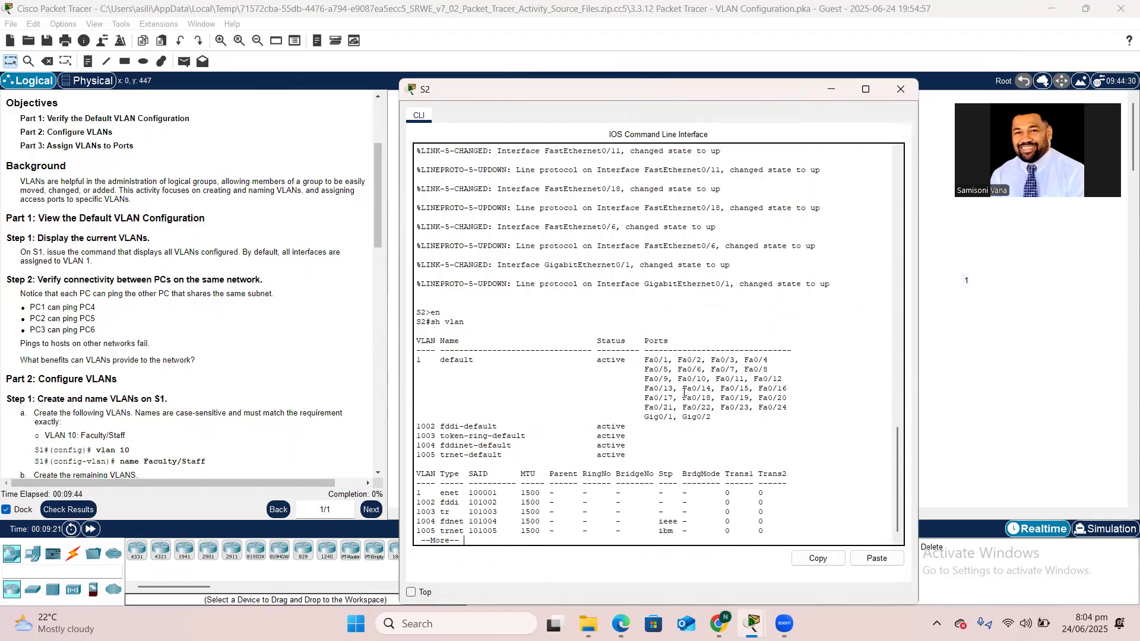
click(913, 84)
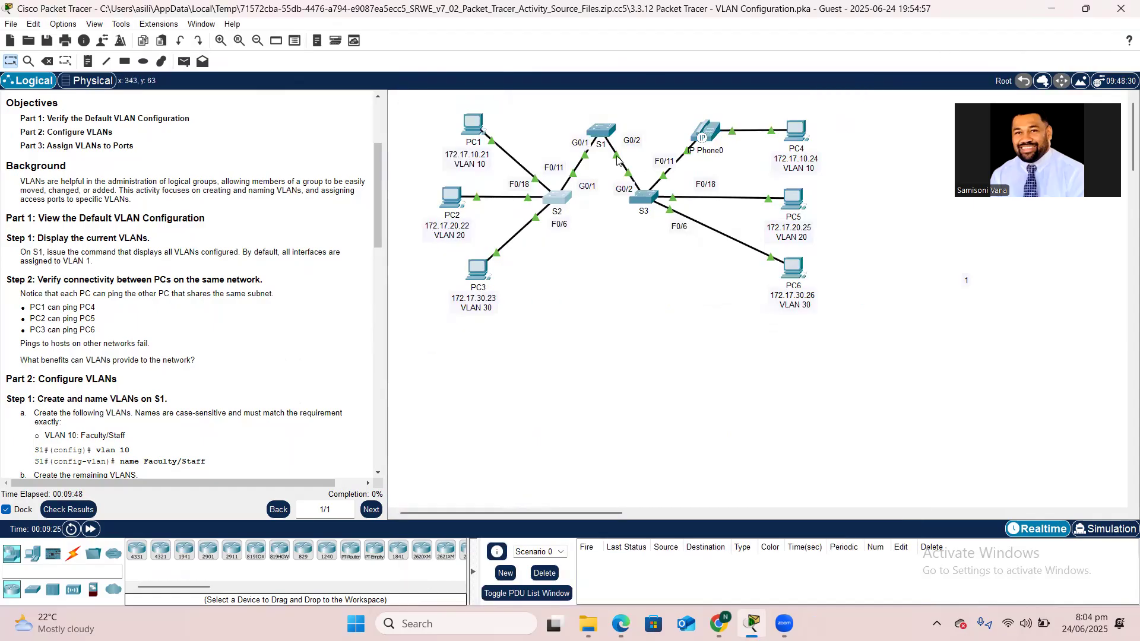
- Enter privileged mode on switch S3 and display its VLANs with sh vlan
click(646, 200)
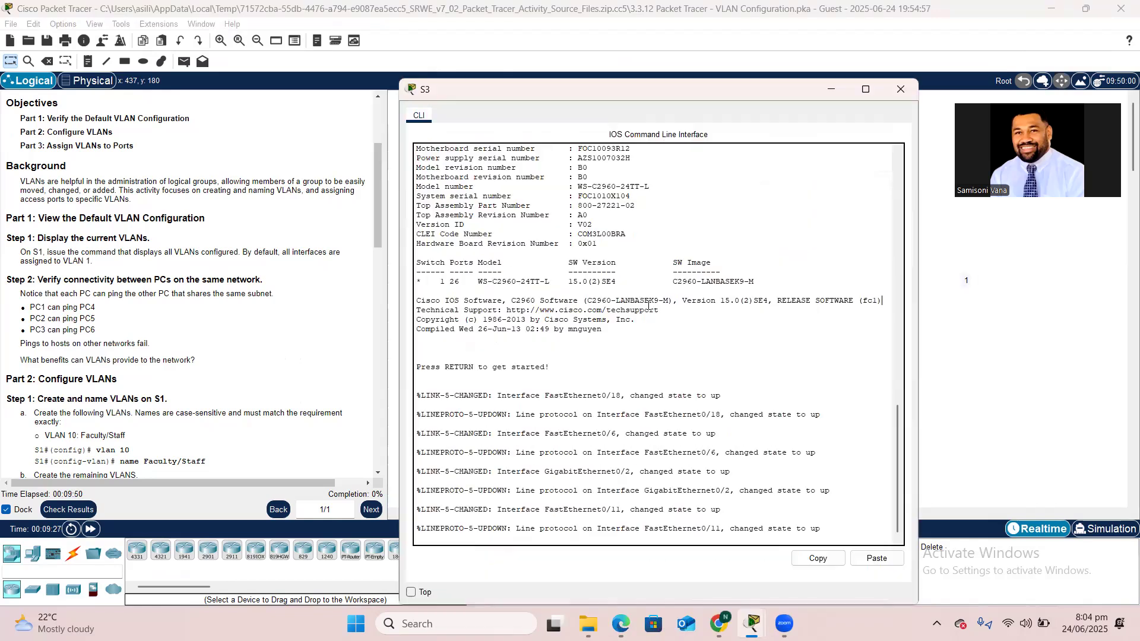
key(Return)
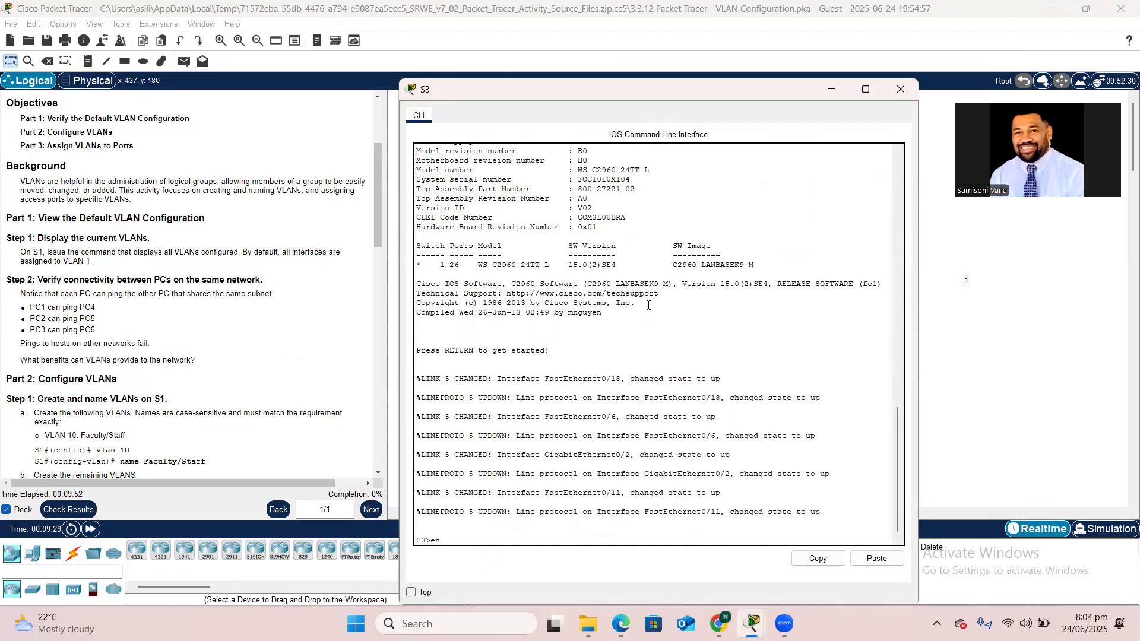
key(Return)
text(sh vlan)
key(Return)
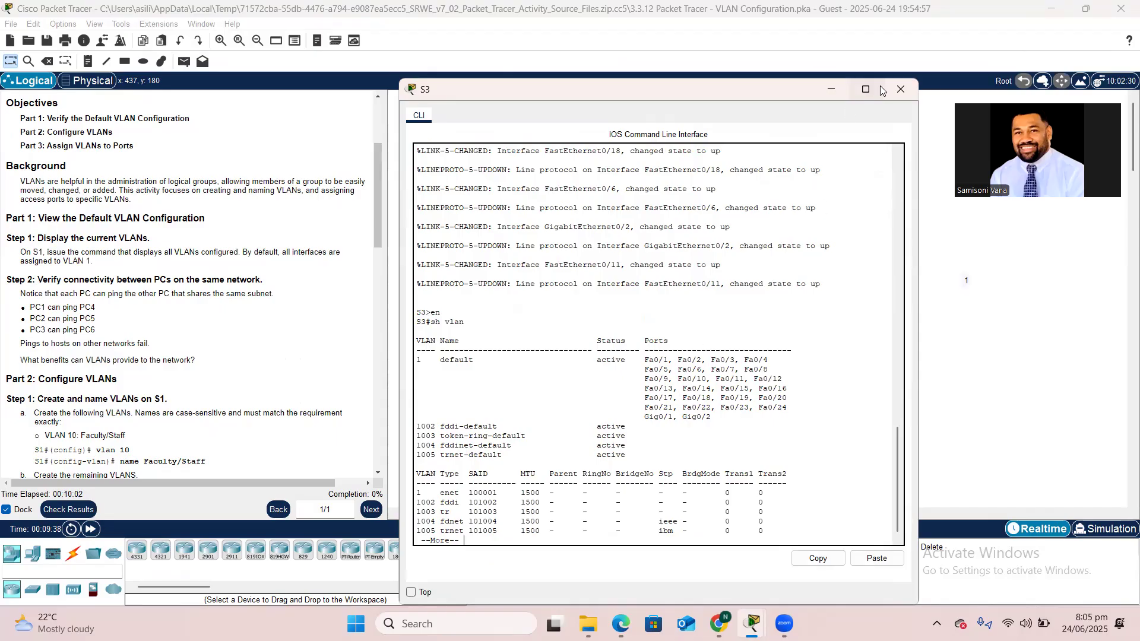
click(900, 91)
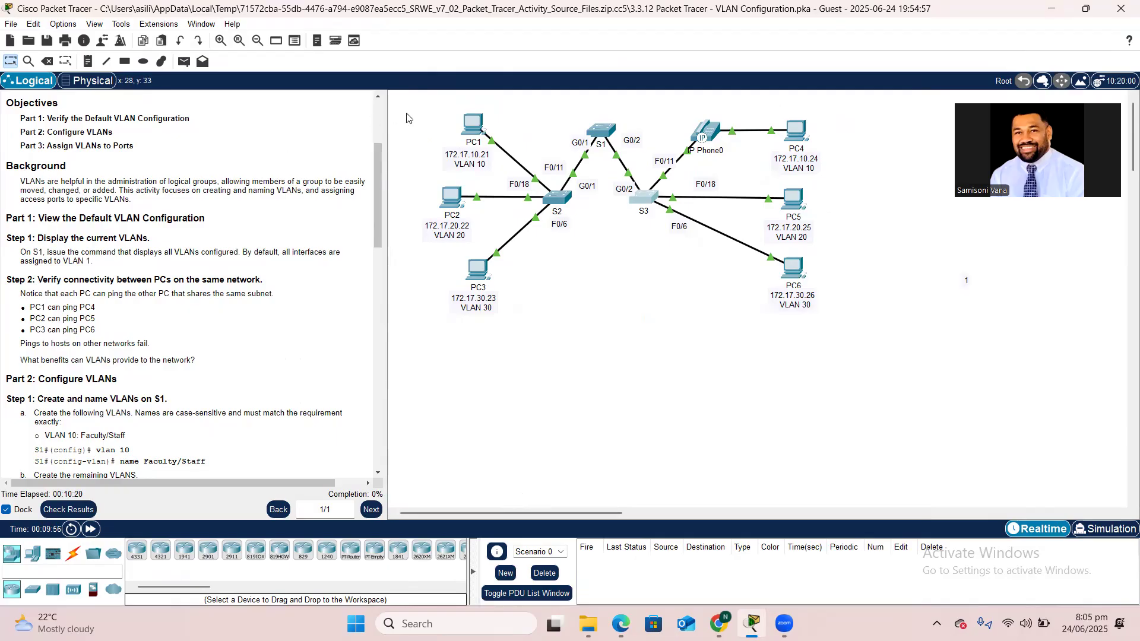
- Test connectivity from PC1 to PC4 by pinging 172.17.10.24 from PC1's Command Prompt
click(472, 123)
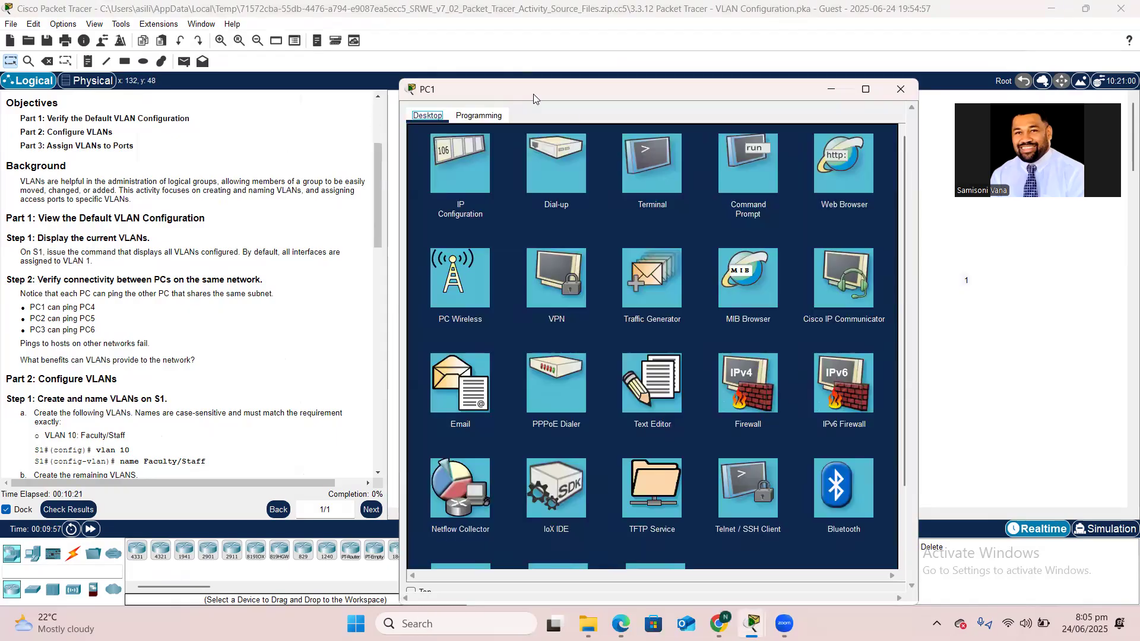
click(772, 177)
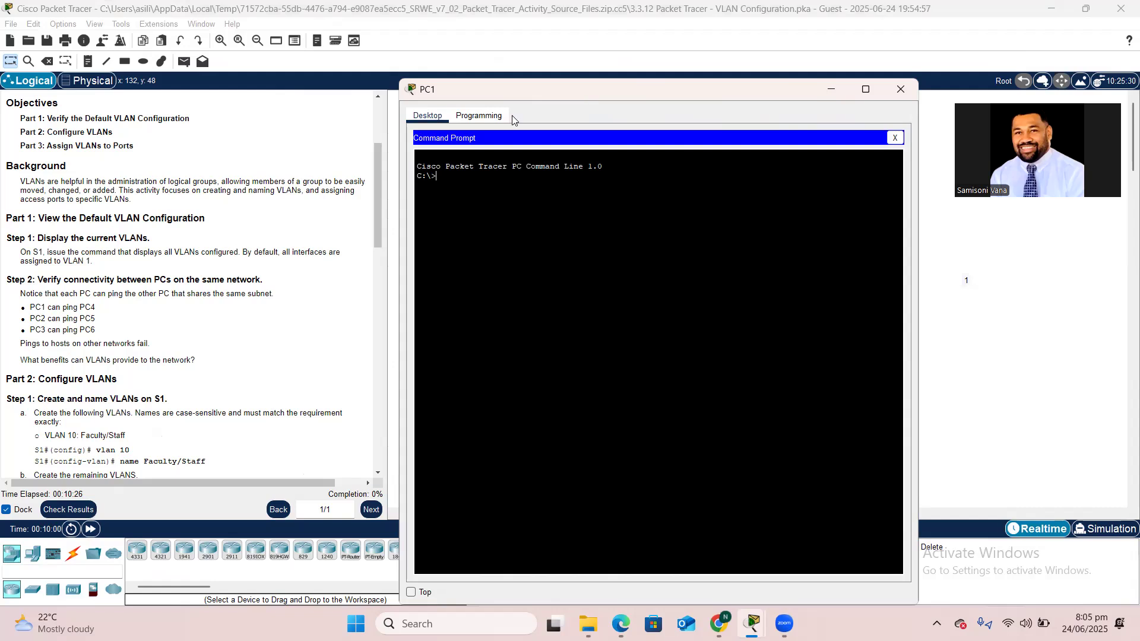
drag(515, 90, 194, 129)
text(ping)
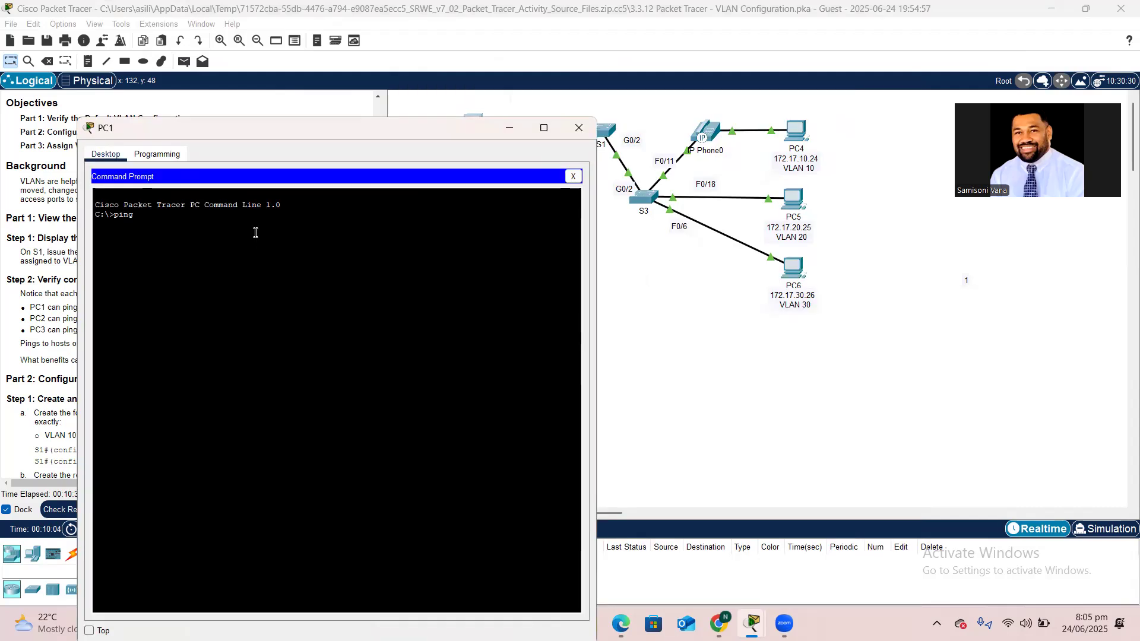
text( 172.17.10.24)
key(Return)
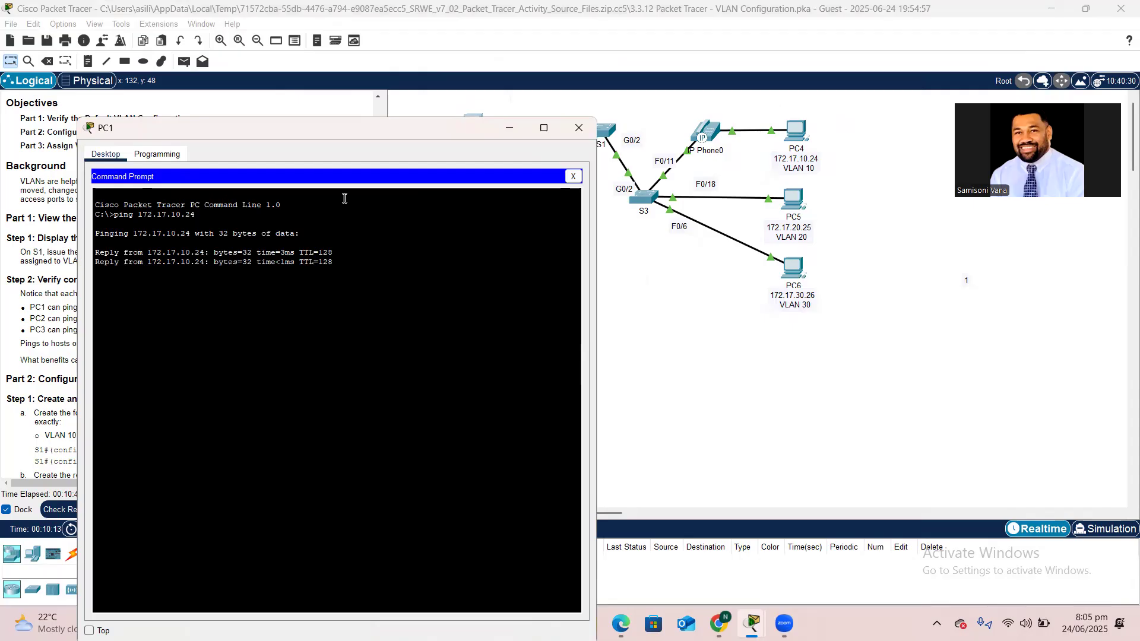
click(573, 176)
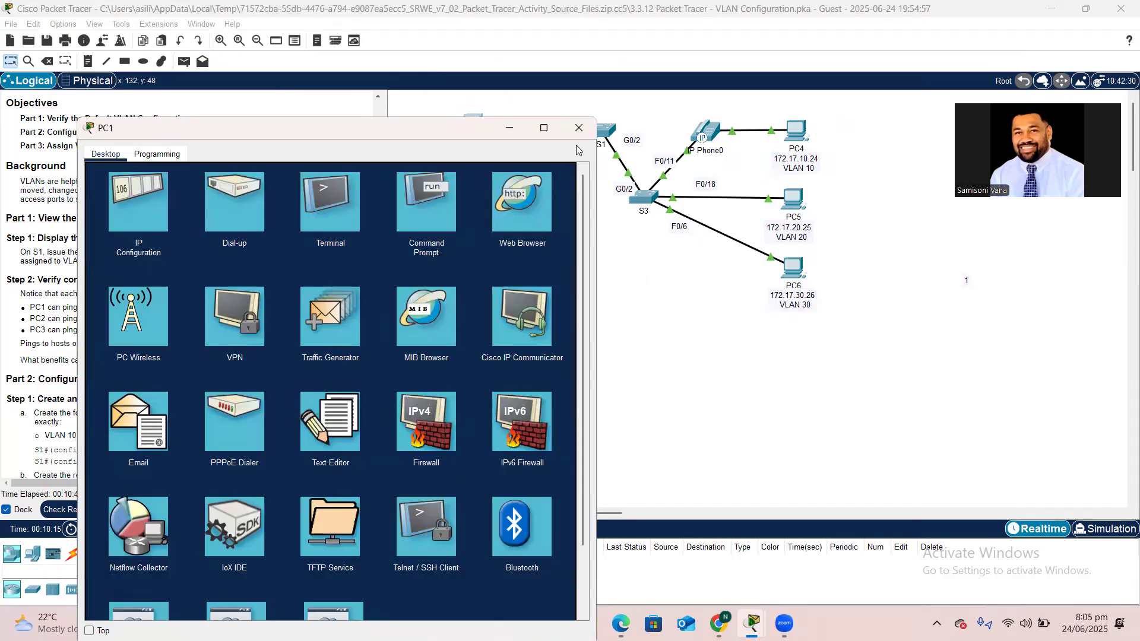
click(579, 128)
- Test connectivity from PC3 to PC6 by pinging 172.17.30.26 from PC3's Command Prompt
click(486, 275)
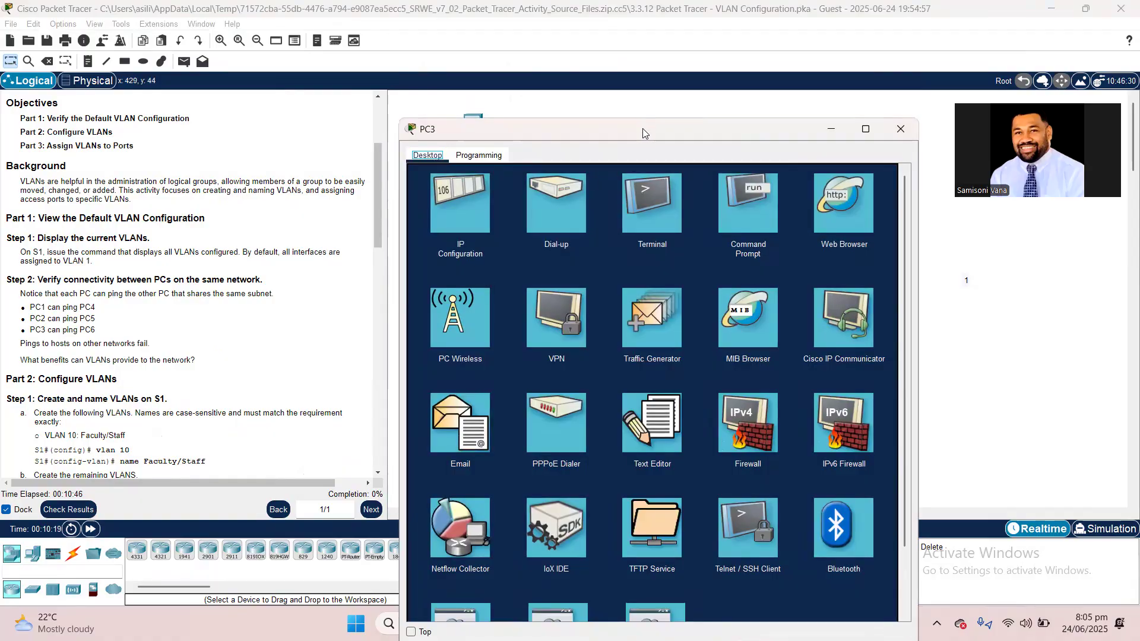
drag(643, 131, 289, 77)
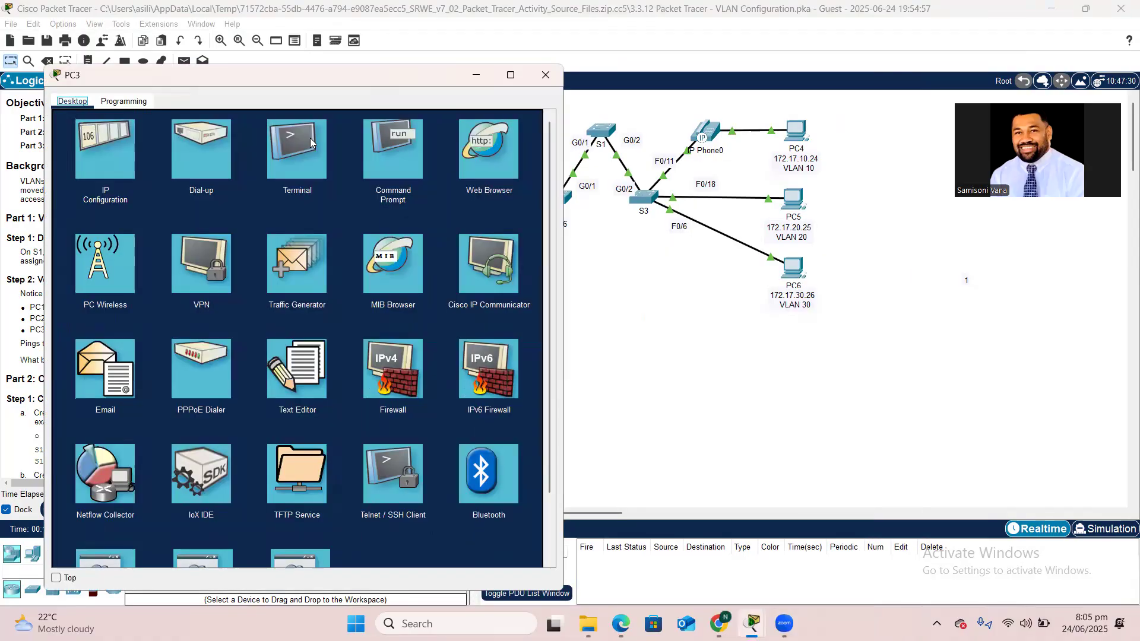
click(400, 148)
key(Return)
key(Return)
text(ping 1)
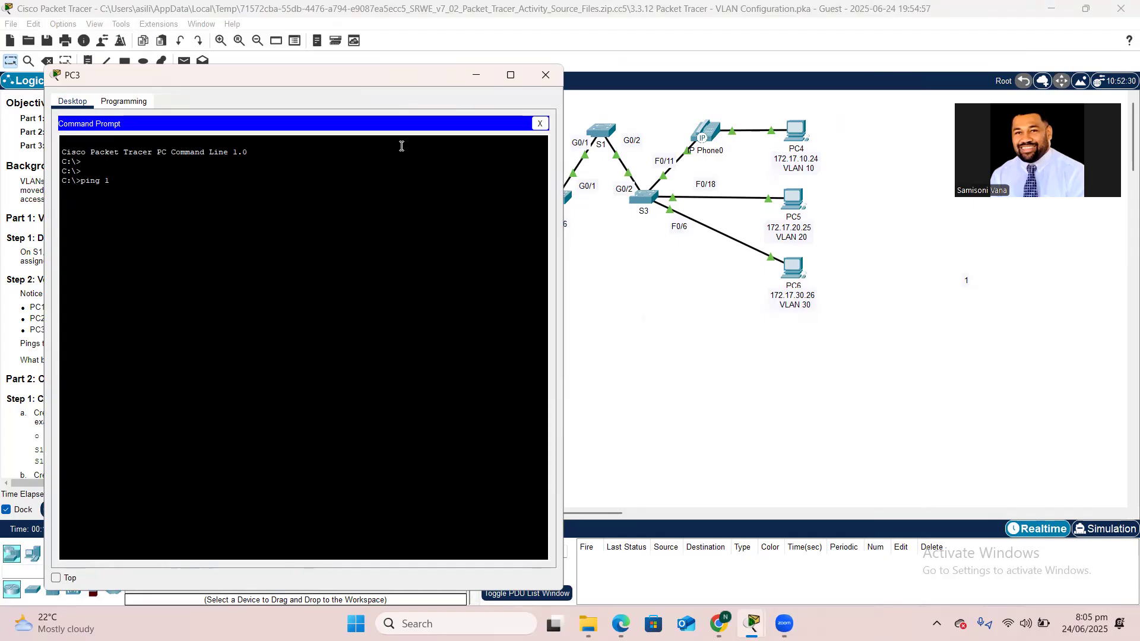
text(72.17.30.26)
key(Return)
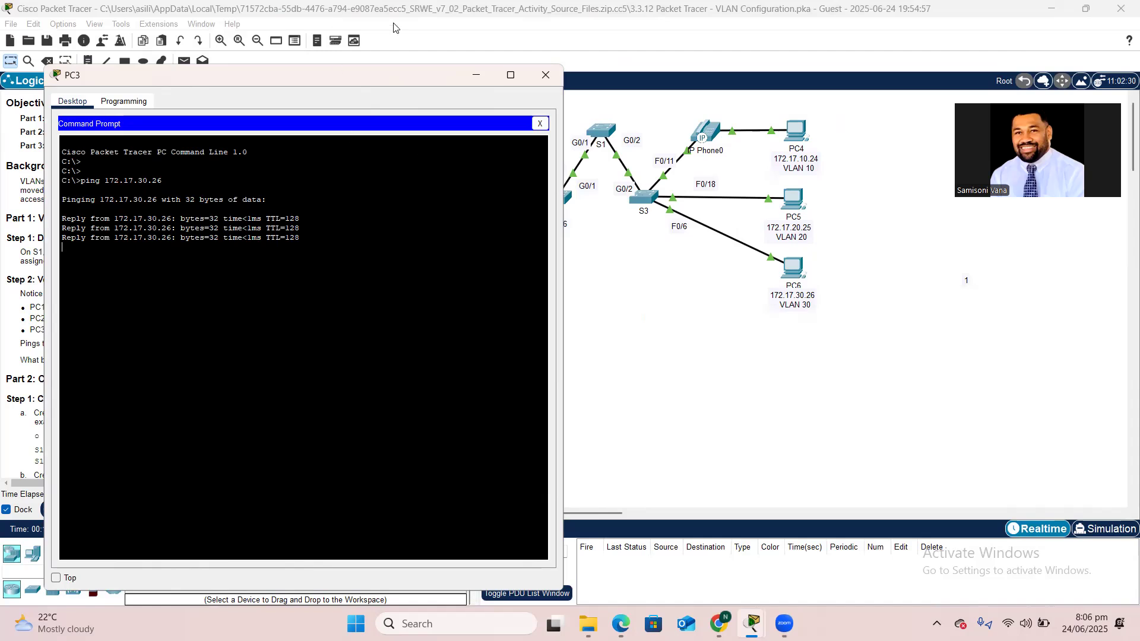
click(541, 124)
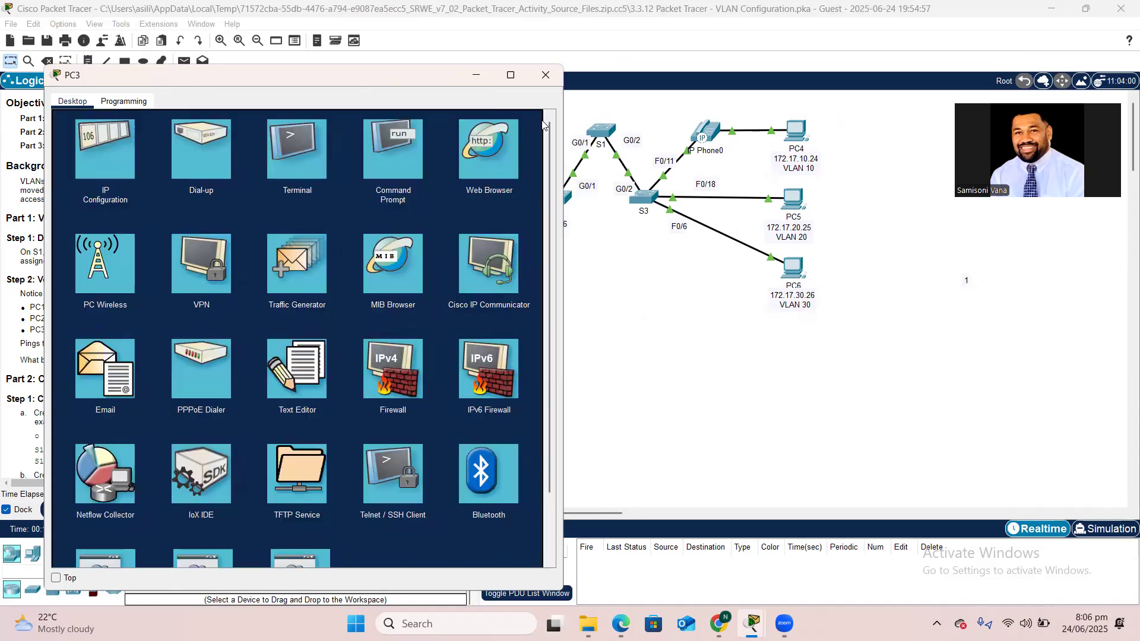
click(546, 76)
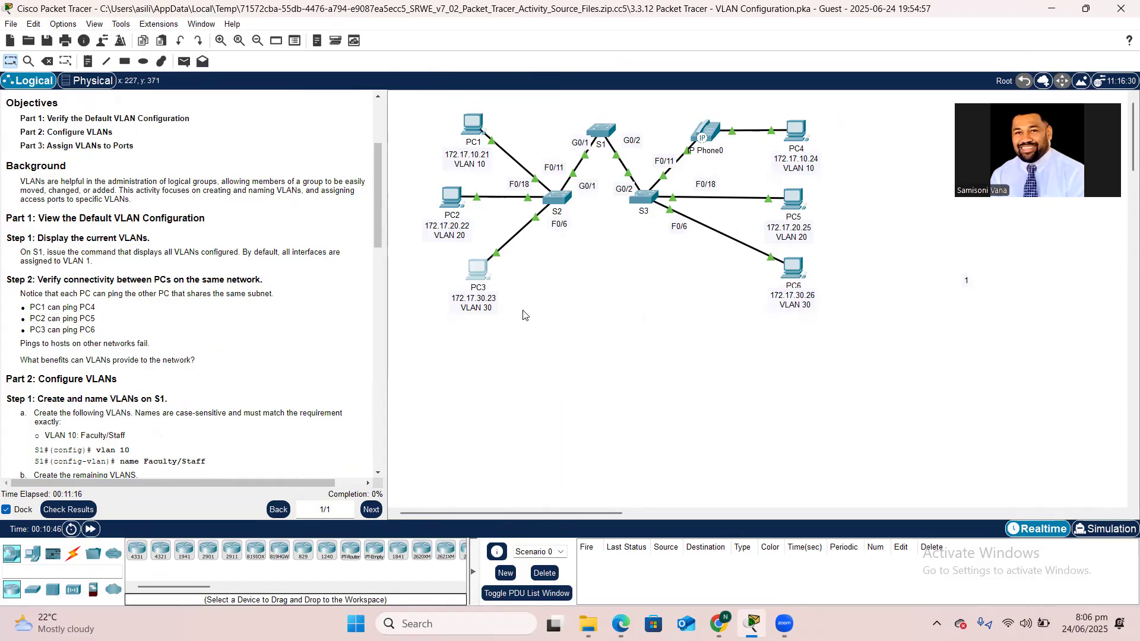
- Consult the Part 2 VLAN instructions and enter global configuration mode on switch S1 with en and conf t
scroll(191, 330, down, 5)
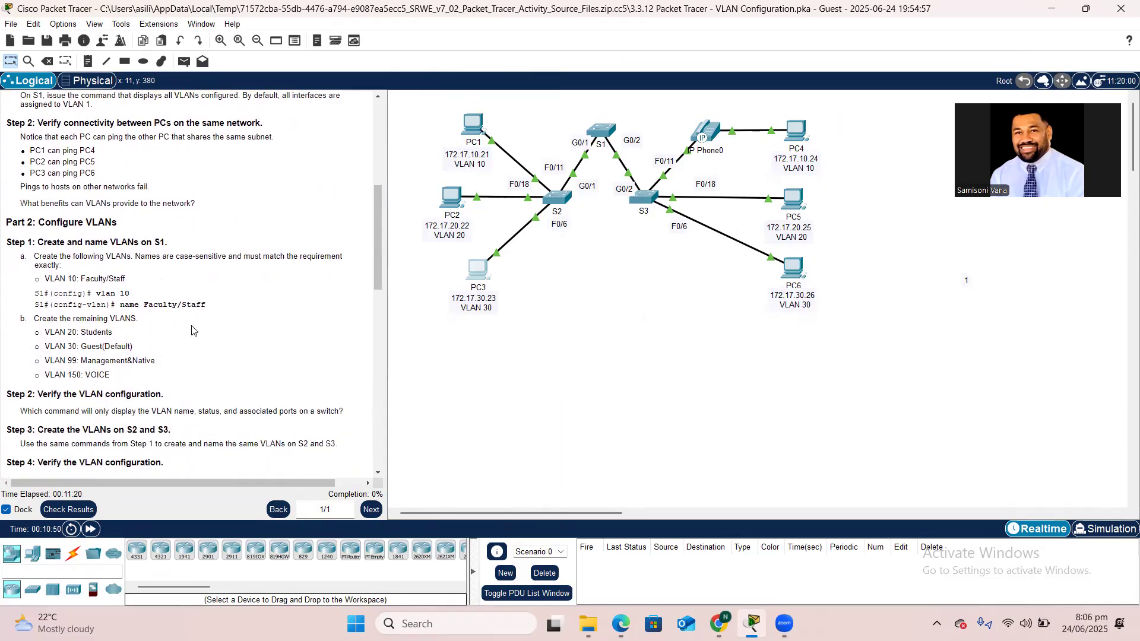
scroll(29, 194, down, 1)
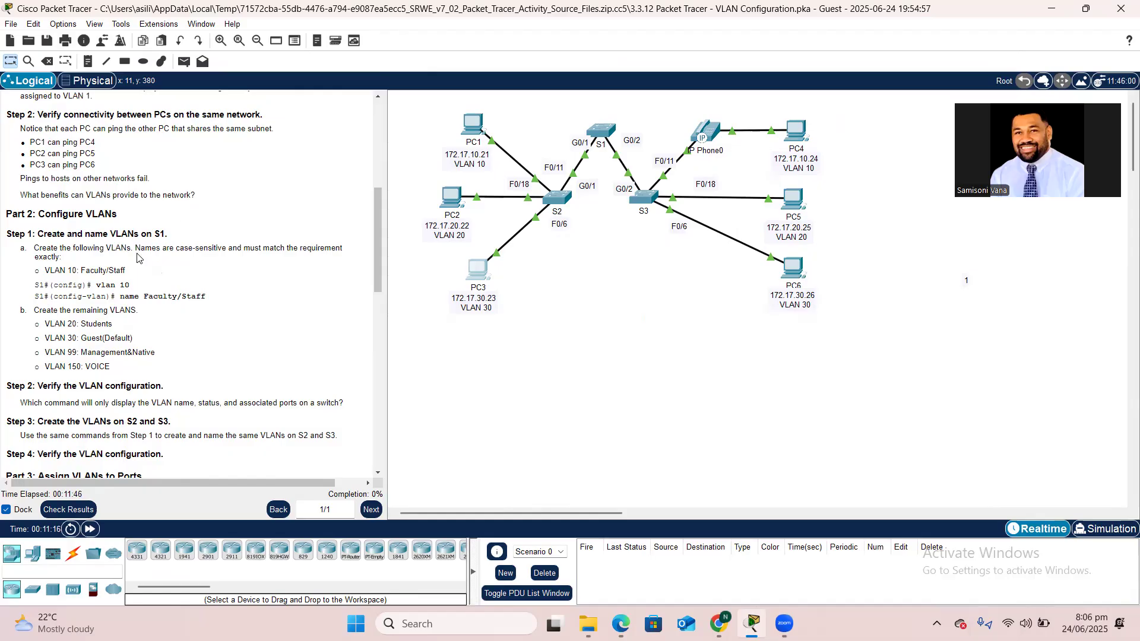
scroll(146, 284, down, 1)
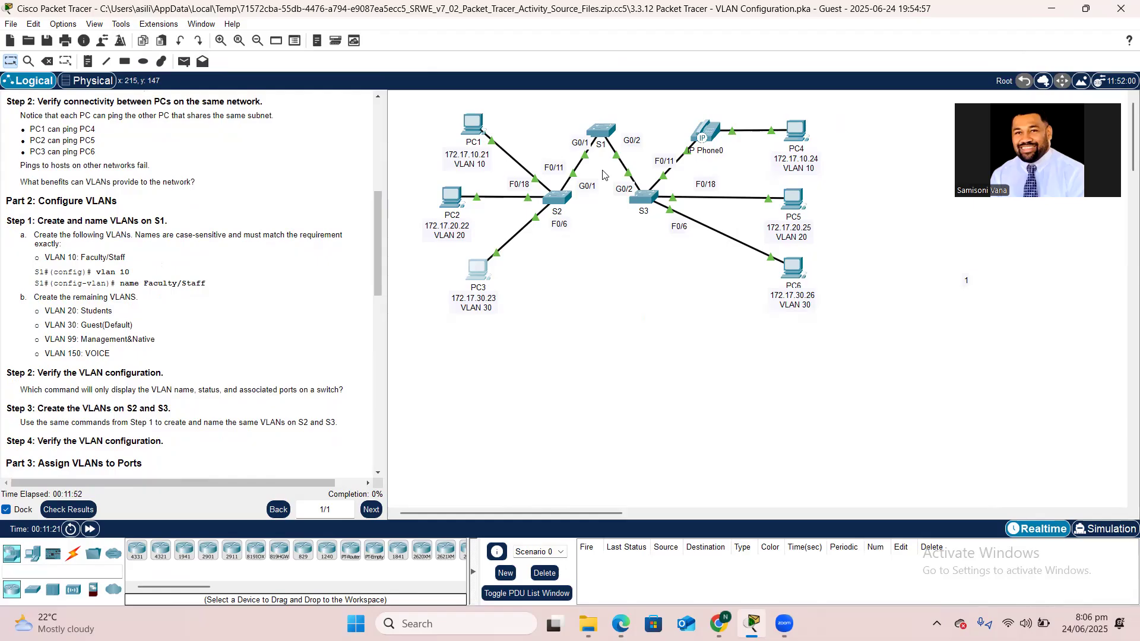
click(602, 132)
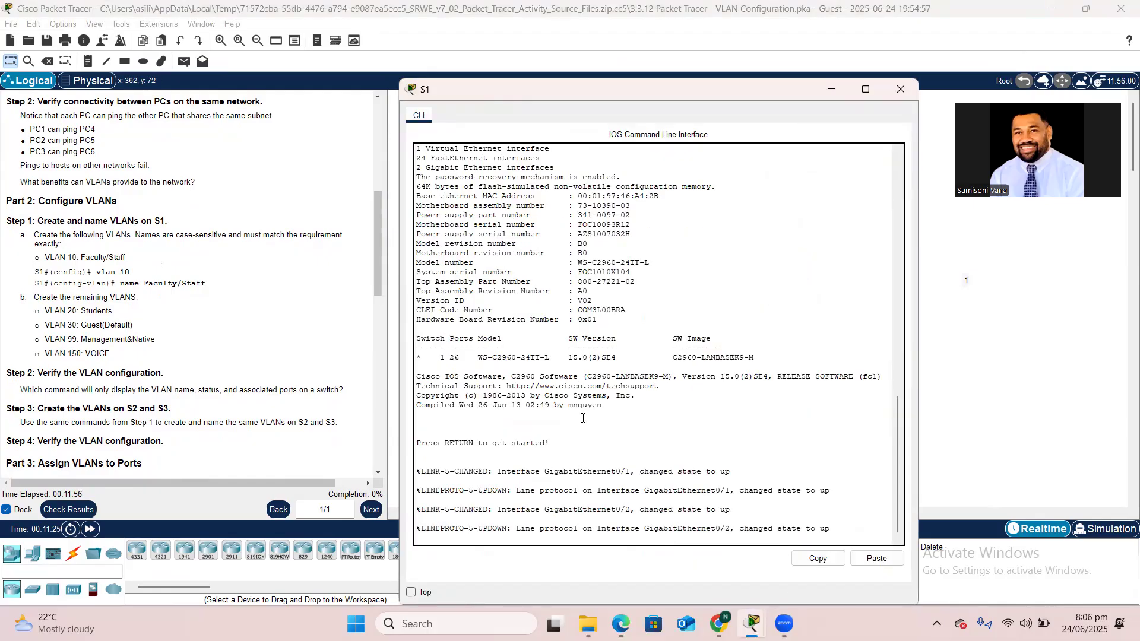
key(Return)
text(en)
key(BackSpace)
key(BackSpace)
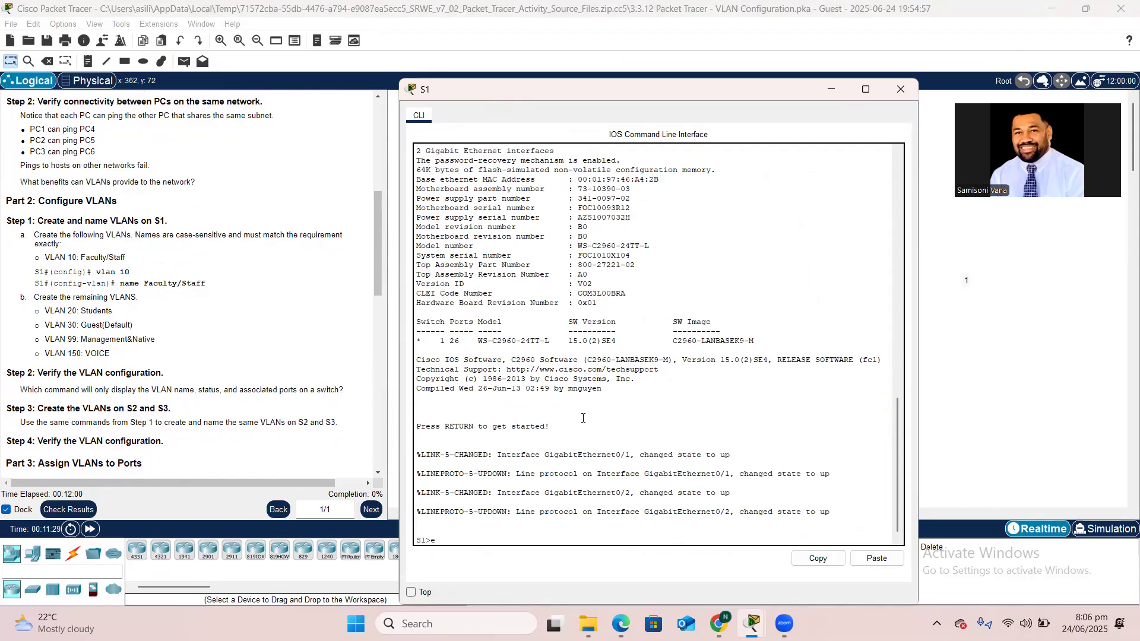
key(Return)
text(conf t)
key(Return)
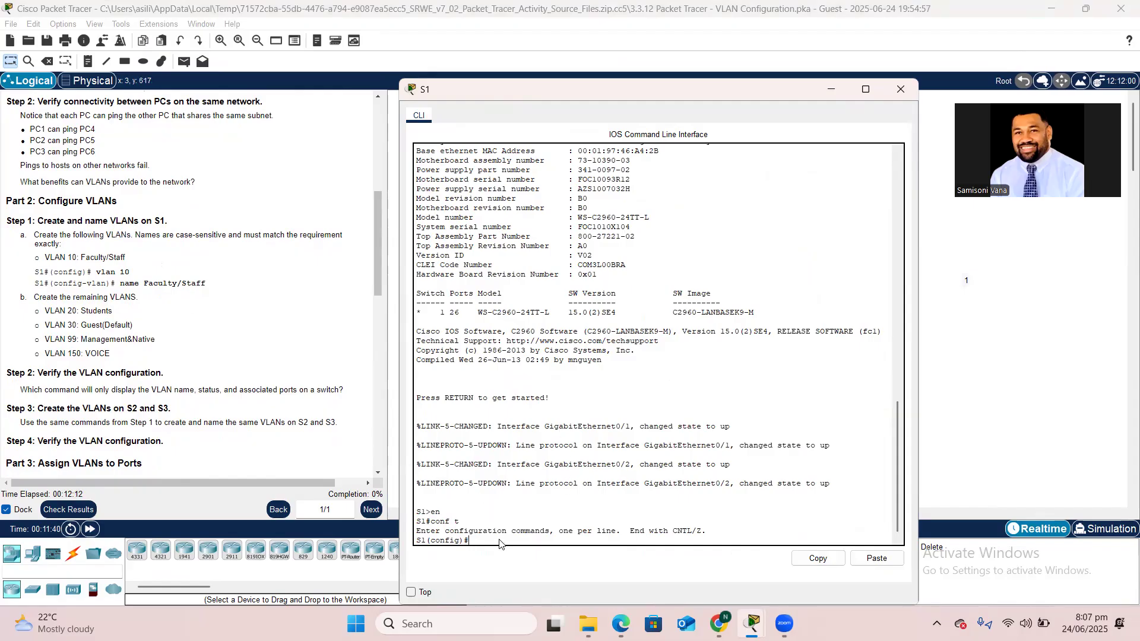
- Create VLAN 10 on S1 and name it Faculty/Staff
text(an 10)
key(Return)
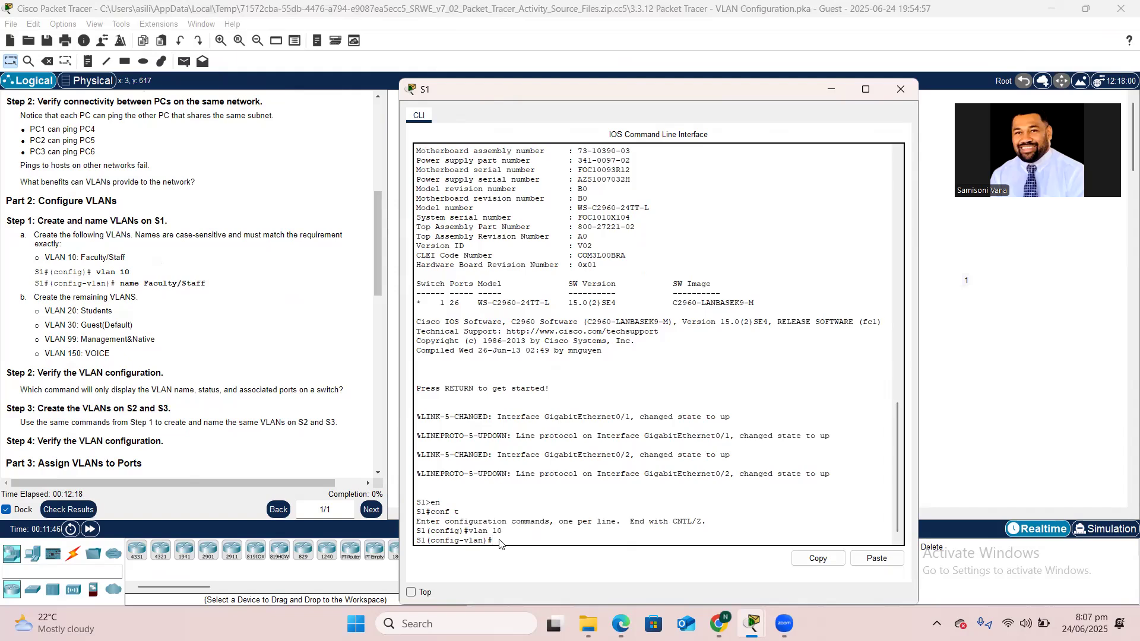
text(name Faculty/Staff)
key(Return)
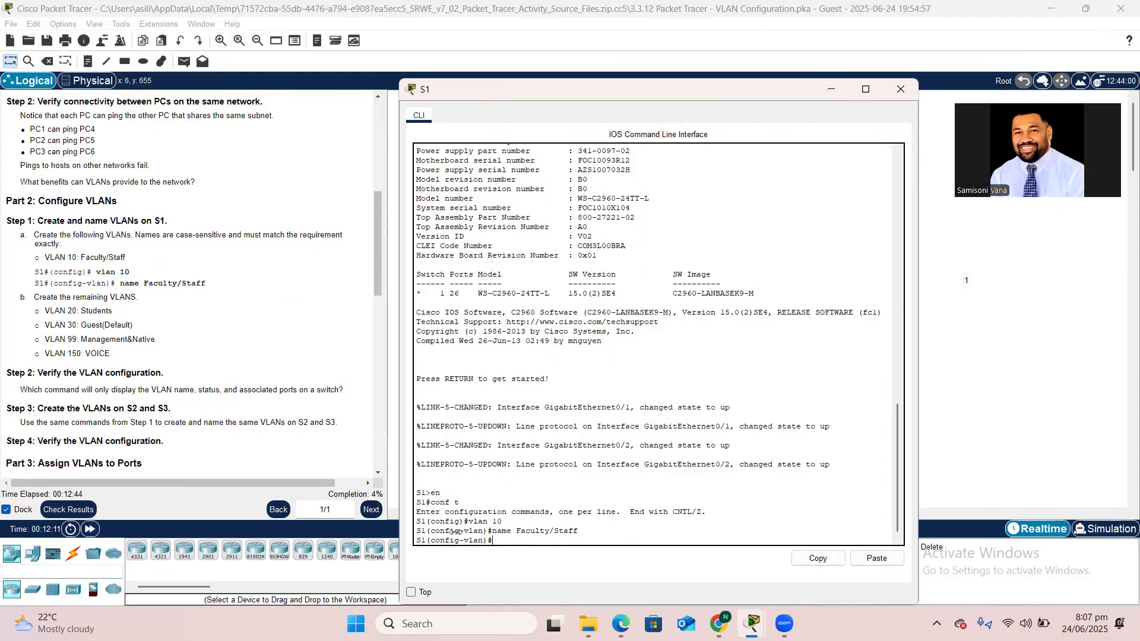
- Create VLAN 20 on switch S1 and name it Students
text(vlan 20)
key(Return)
text(name)
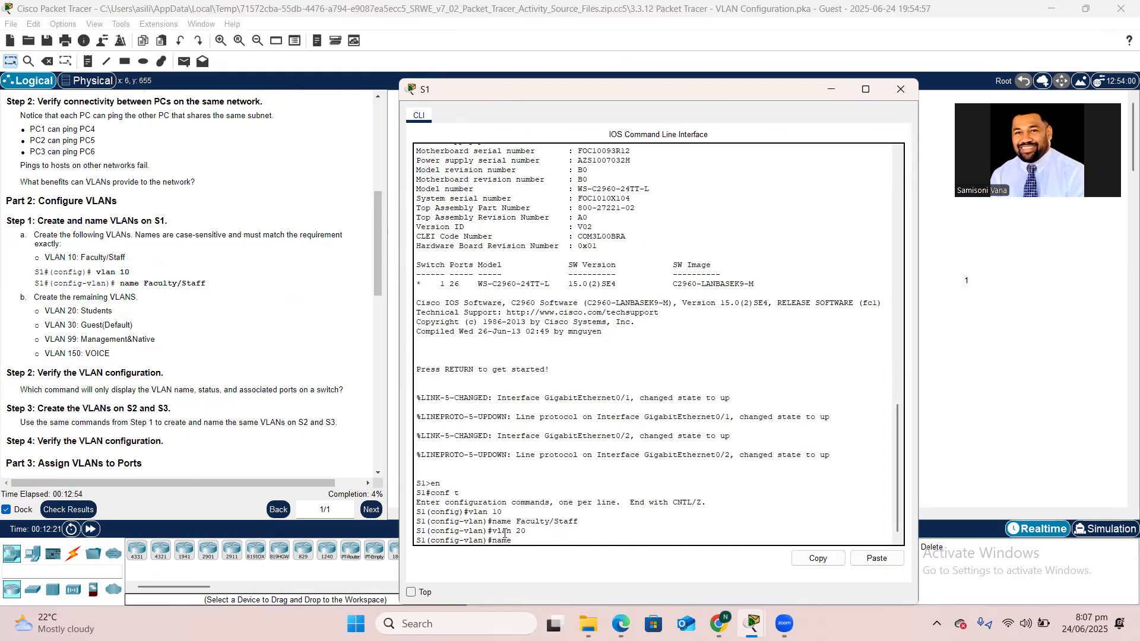
text(Students)
key(Return)
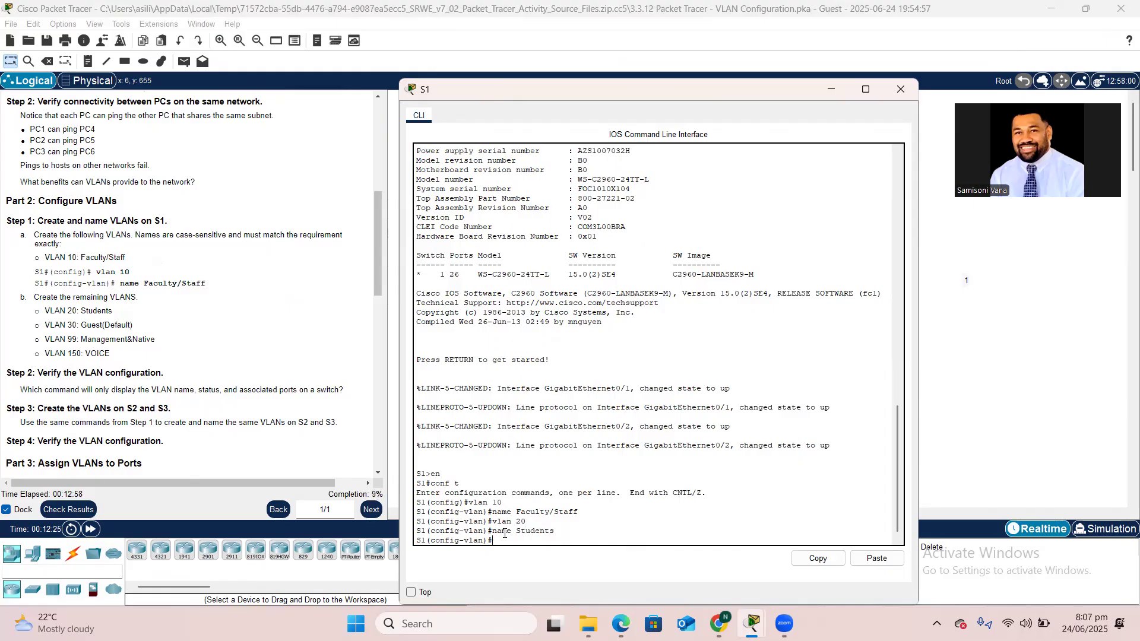
- Create VLAN 30 on switch S1 and name it Guest
text(vlan 30)
key(Return)
text(name)
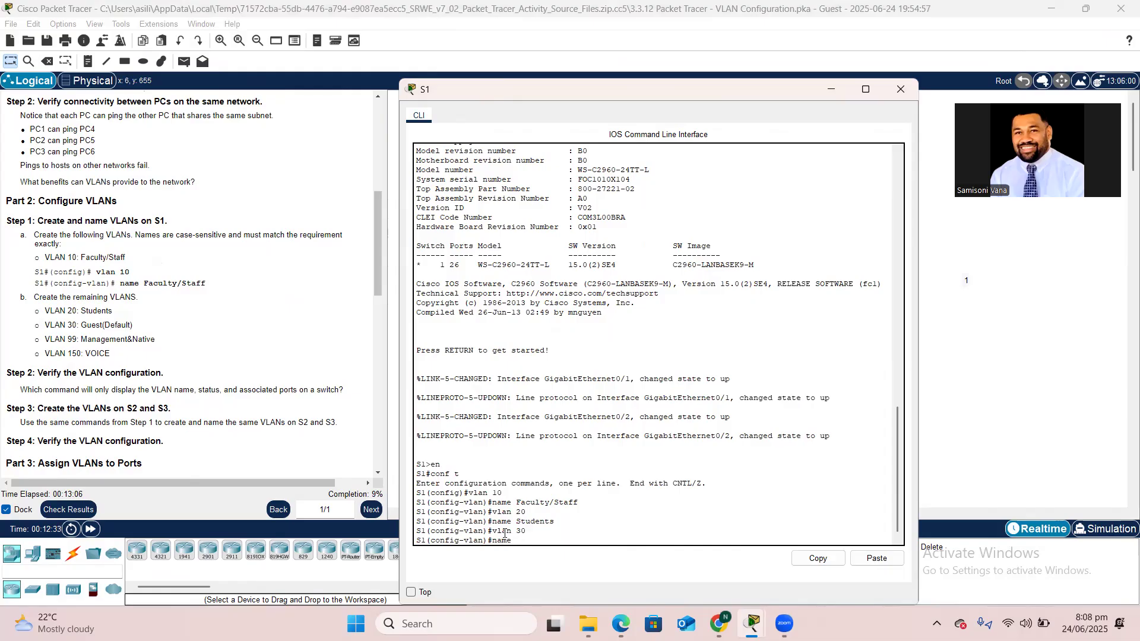
text( Guest)
key(Return)
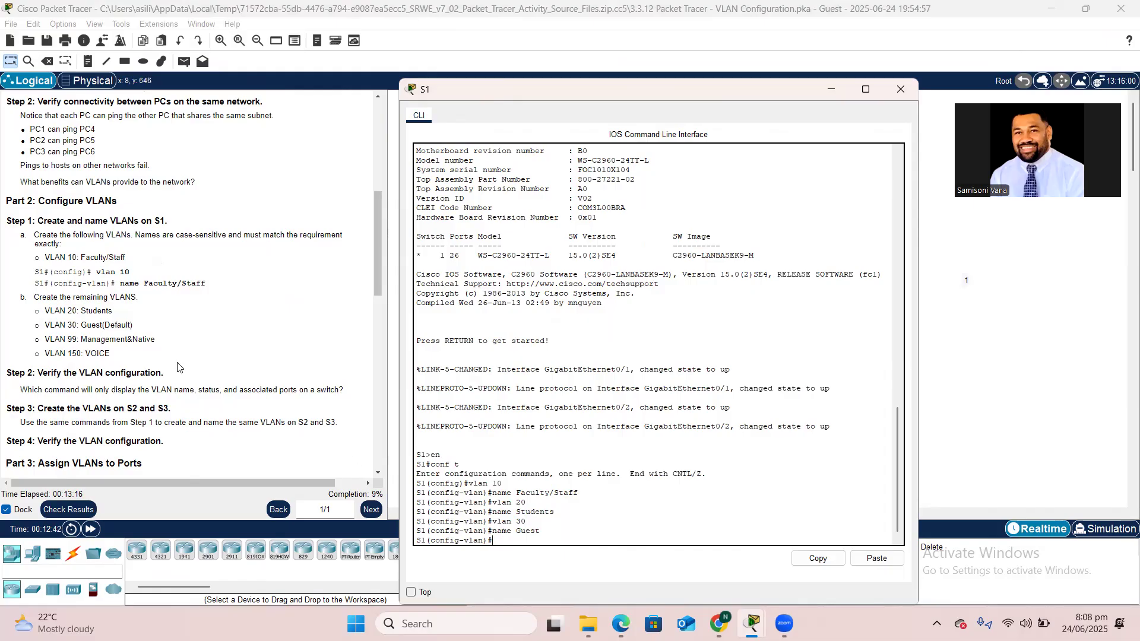
- Create VLAN 99 on switch S1 and name it Management
text(Vlan)
key(BackSpace)
key(BackSpace)
key(BackSpace)
text(lan 99)
key(Return)
text(name M)
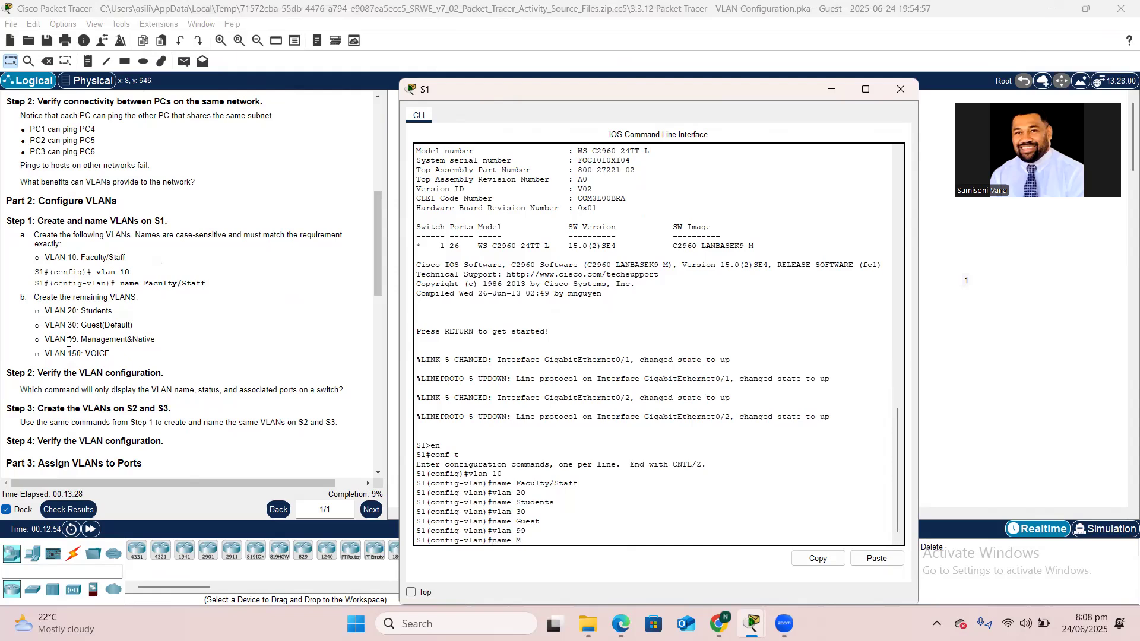
text(anagement)
key(Return)
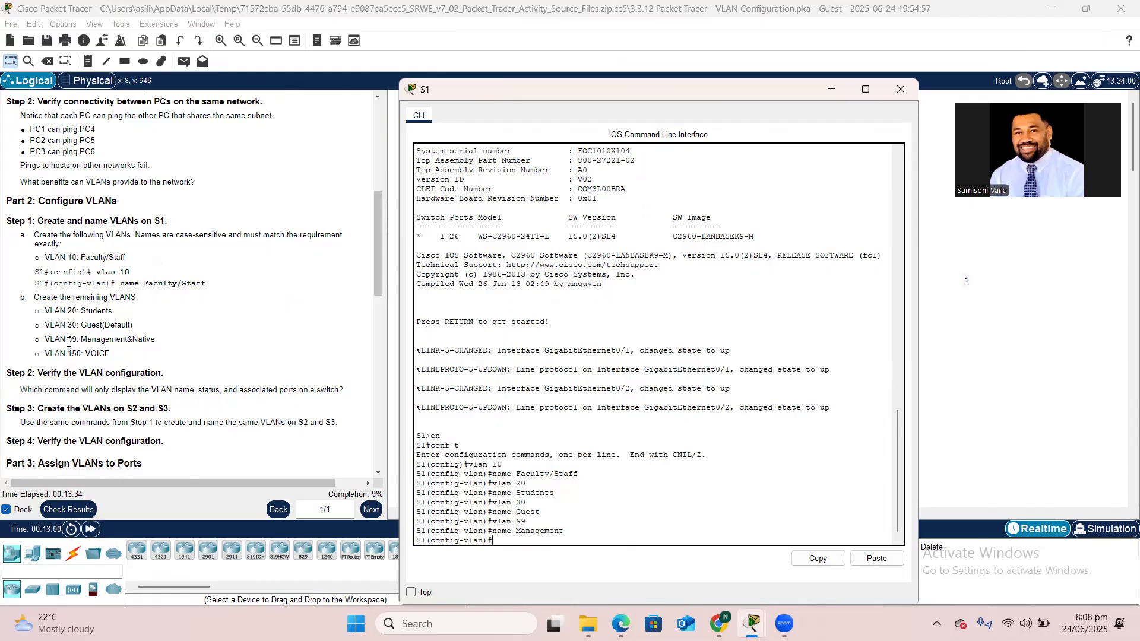
- Create VLAN 150 on switch S1 and name it Voice
text(vlan 150)
key(Return)
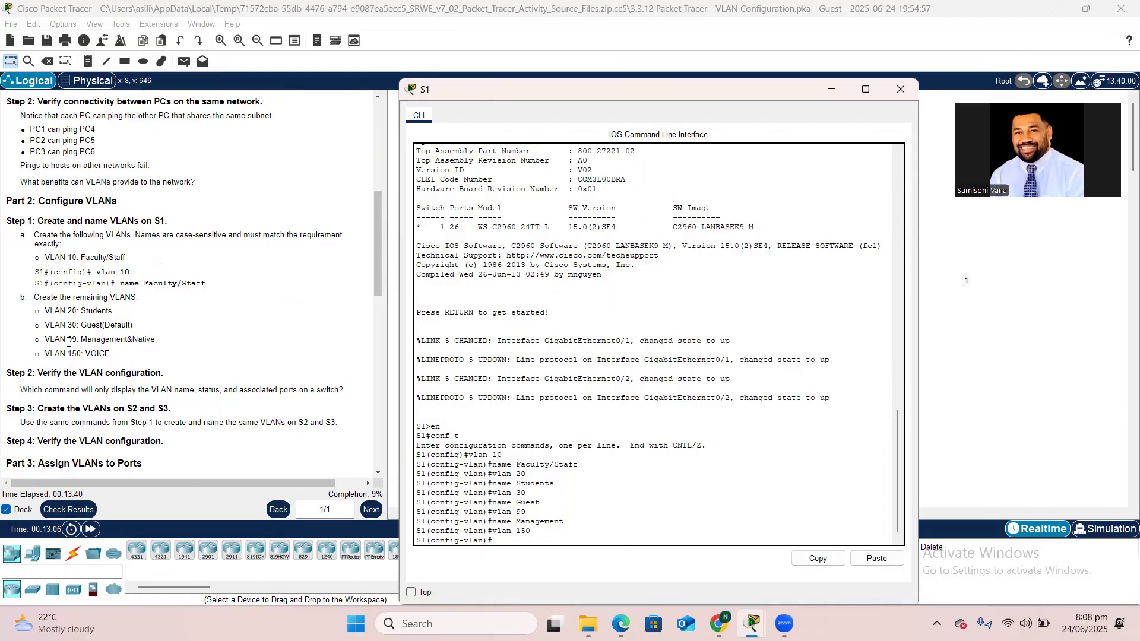
text(name)
text(Voice)
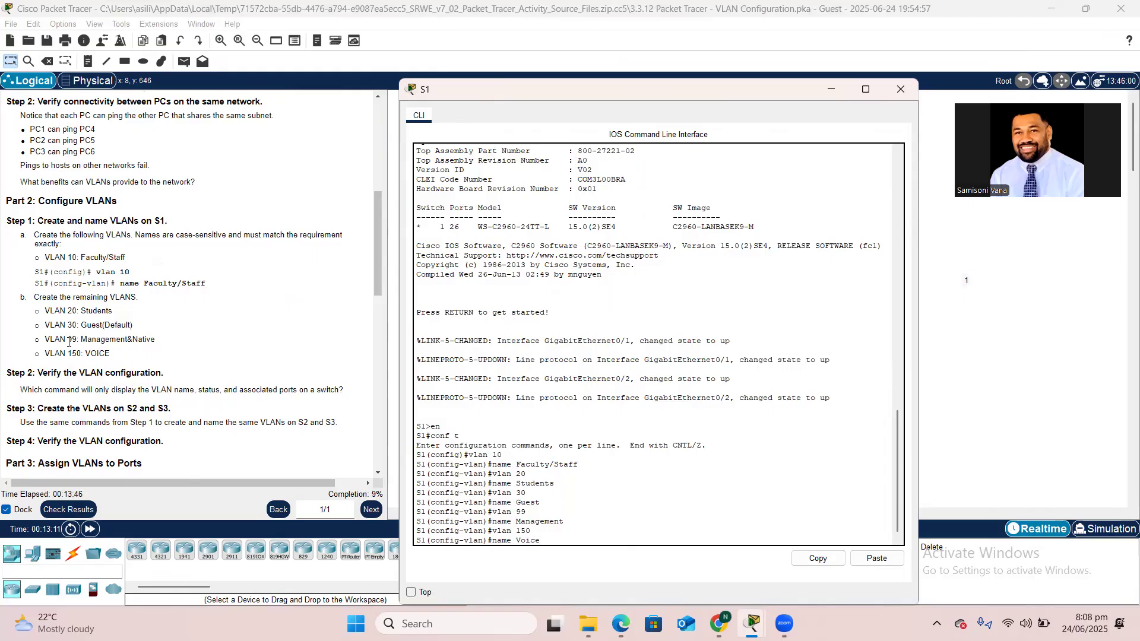
key(Return)
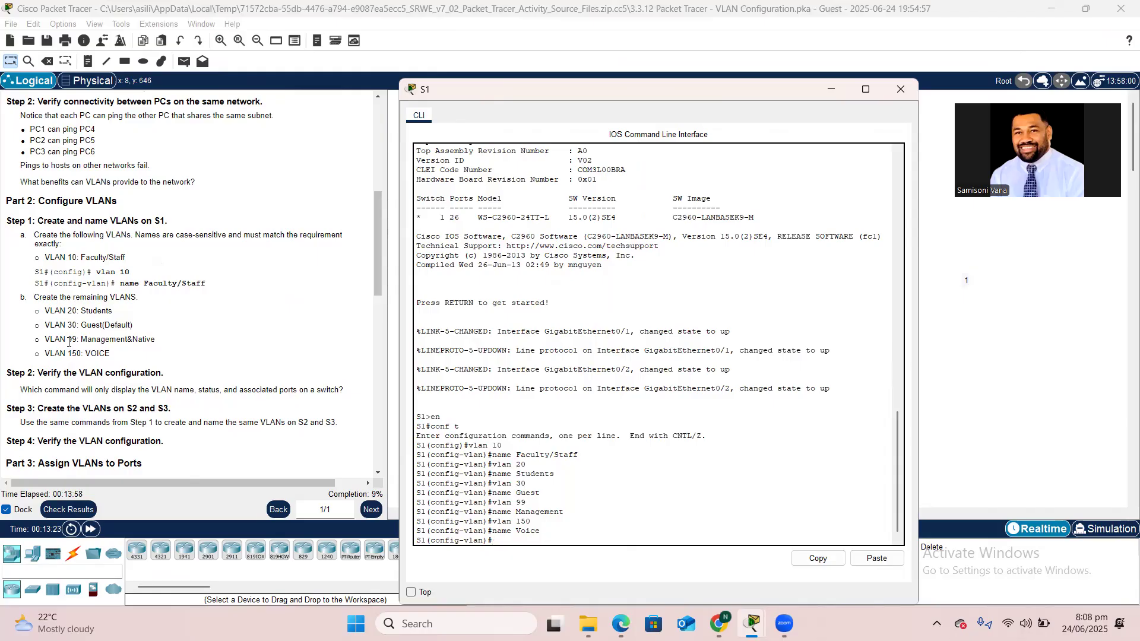
- Leave configuration mode on S1, check its VLANs with sh vlan brief, and close its CLI window
text(ebd)
key(Return)
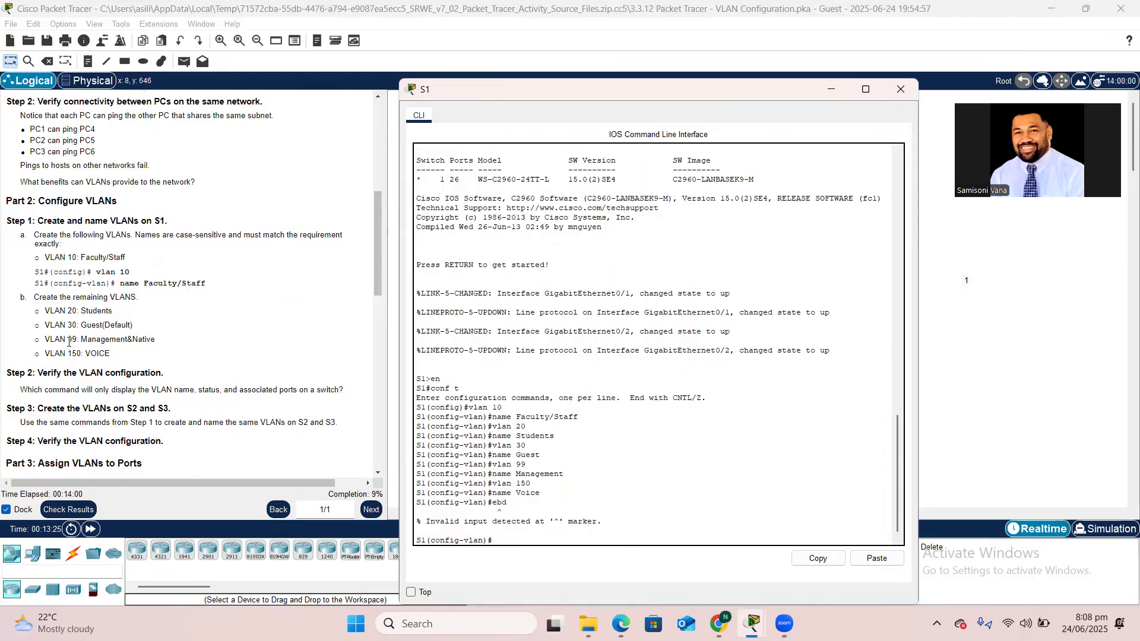
text(end)
key(Return)
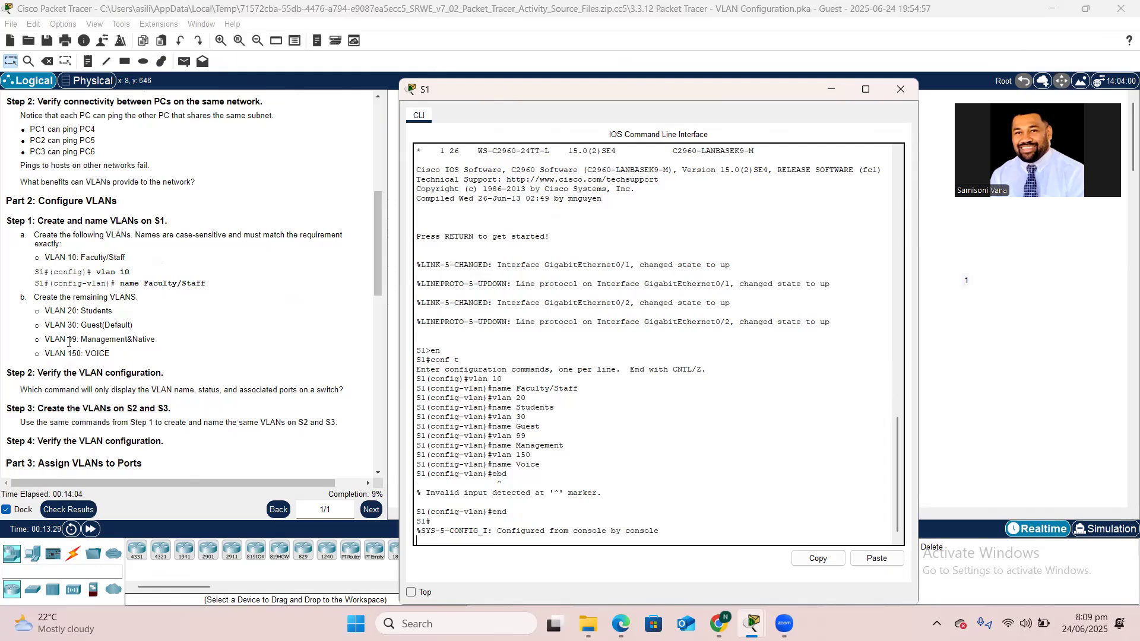
key(Return)
text(sh vlan brief)
key(Return)
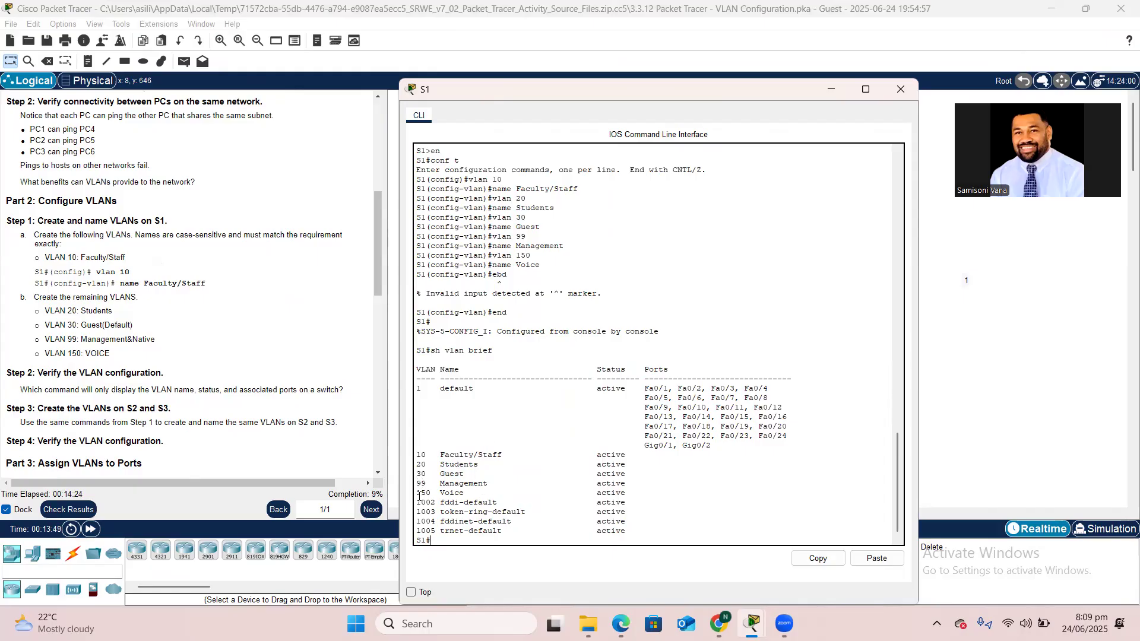
scroll(106, 382, down, 5)
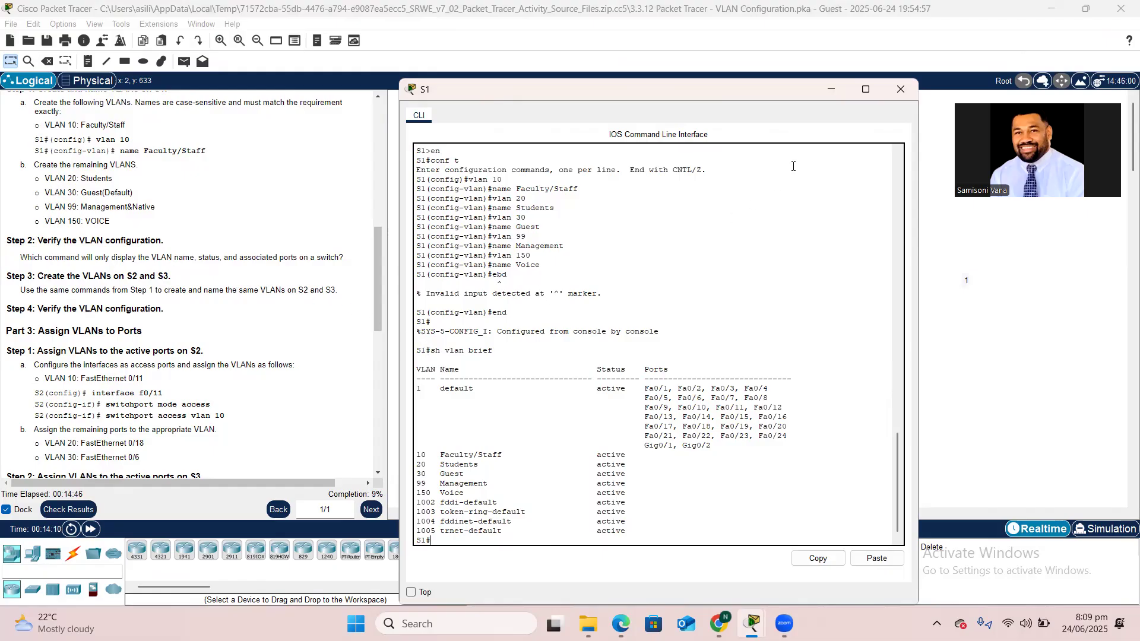
click(902, 90)
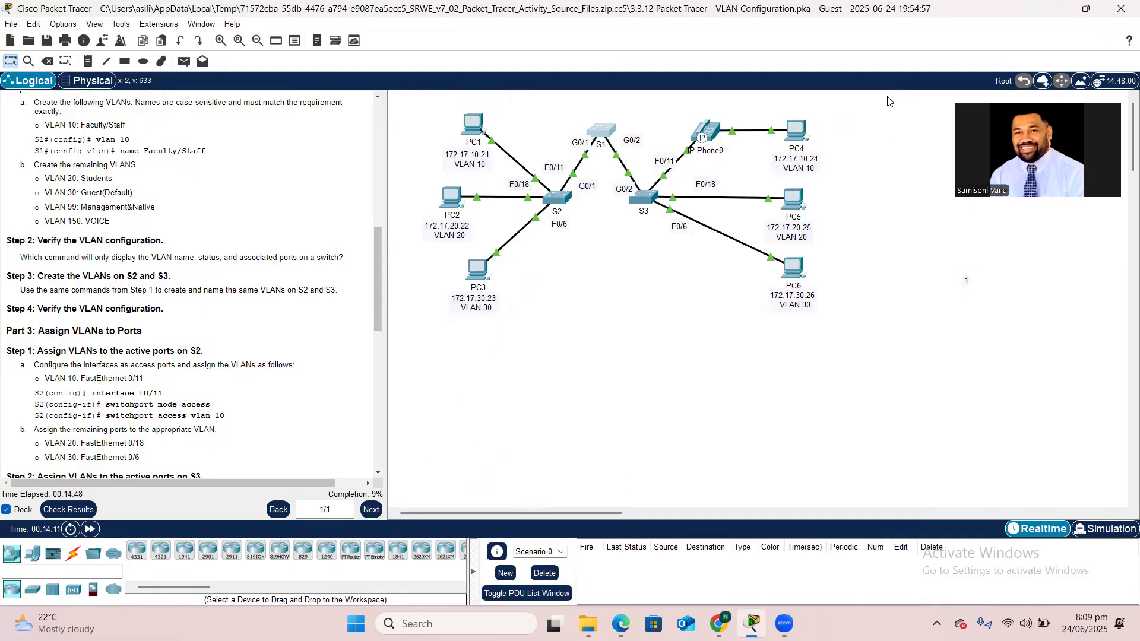
click(599, 134)
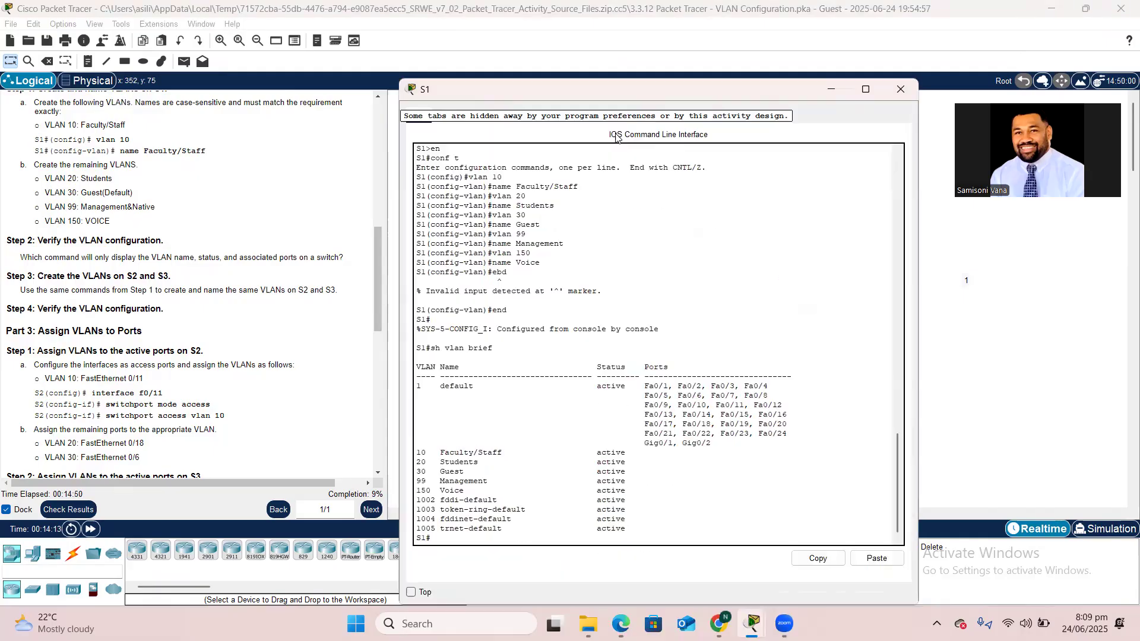
click(894, 93)
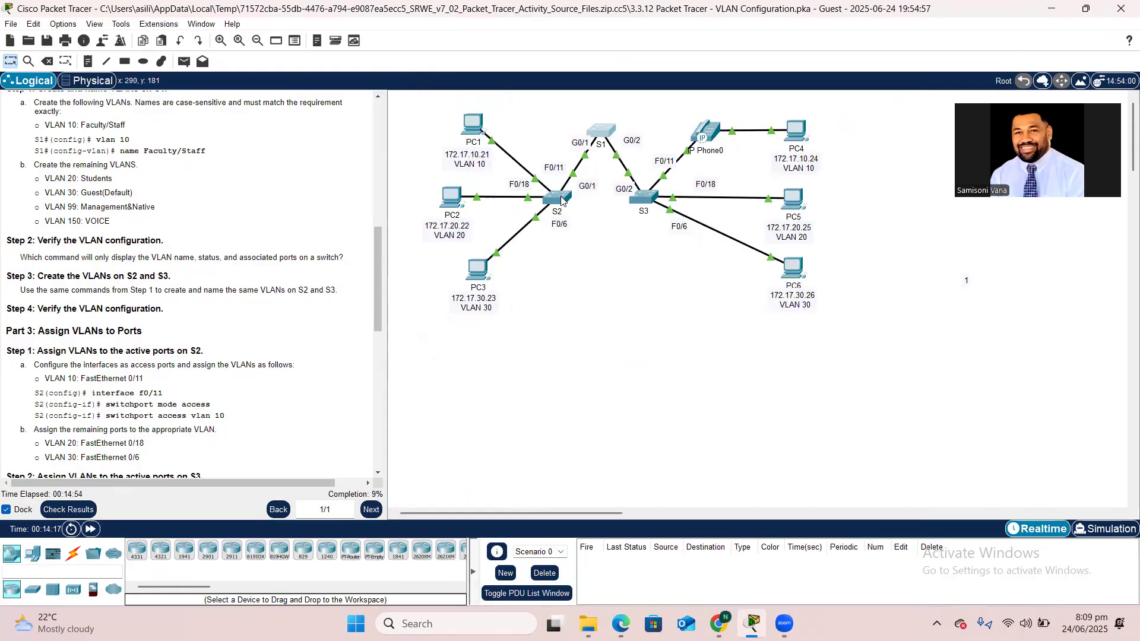
click(606, 133)
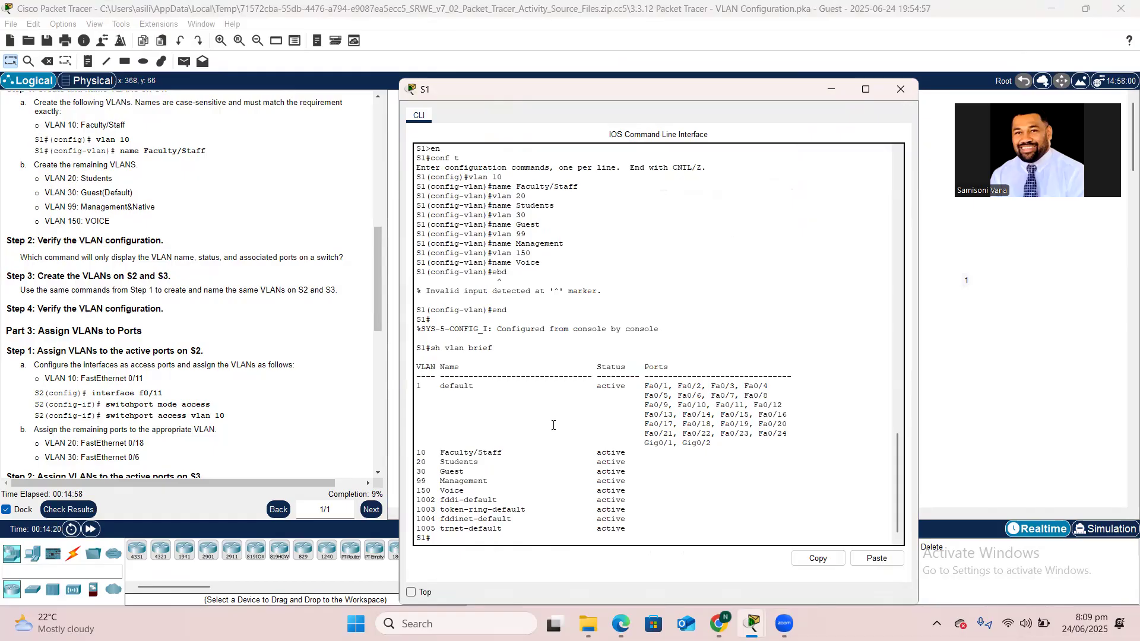
click(900, 87)
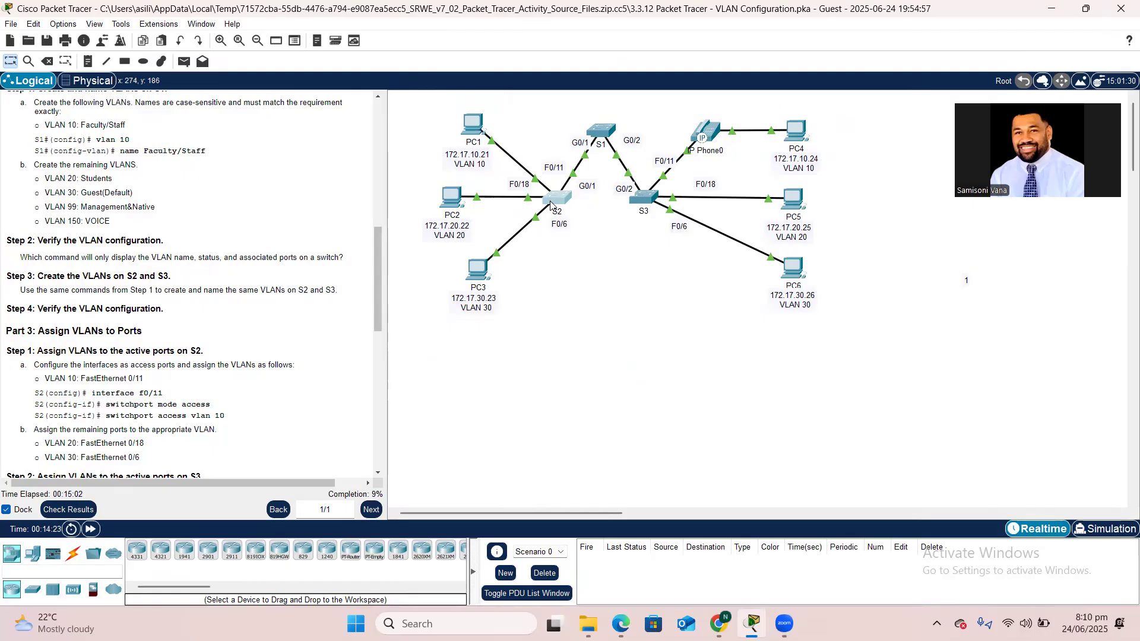
- Open switch S2's CLI, finish the paged VLAN output, and enter global configuration mode with conf t
click(551, 205)
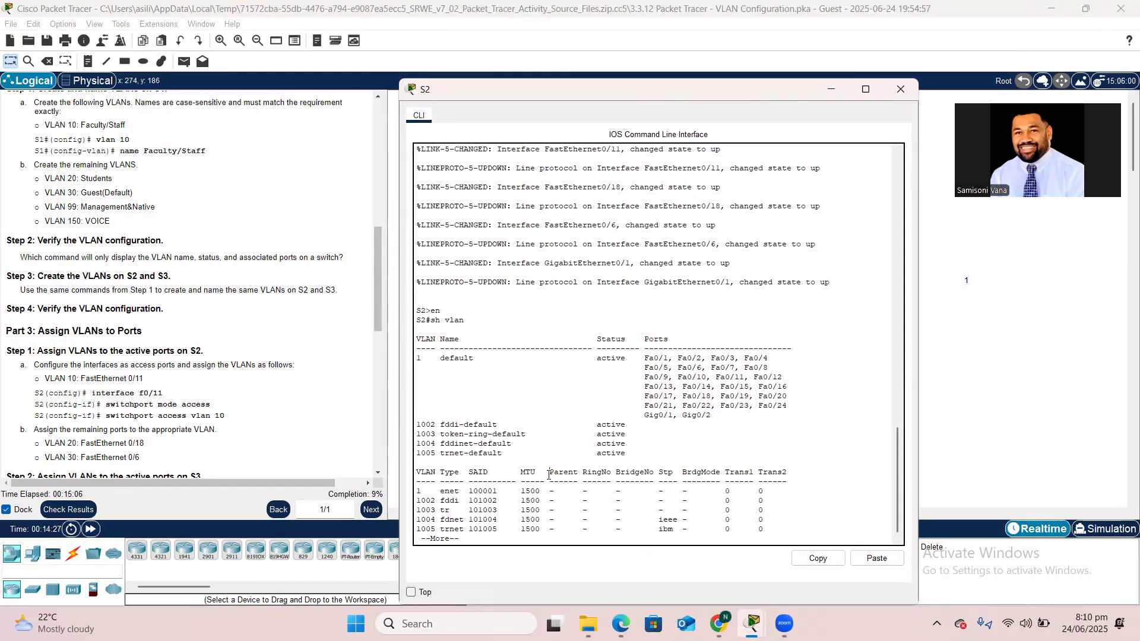
key(space)
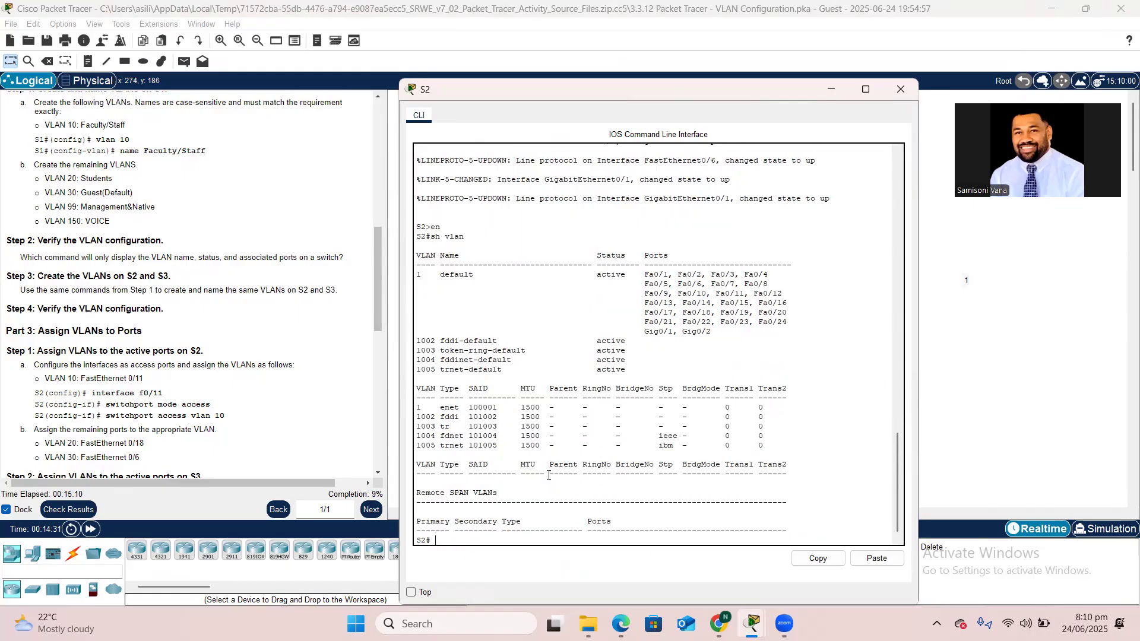
text(conf t)
key(Return)
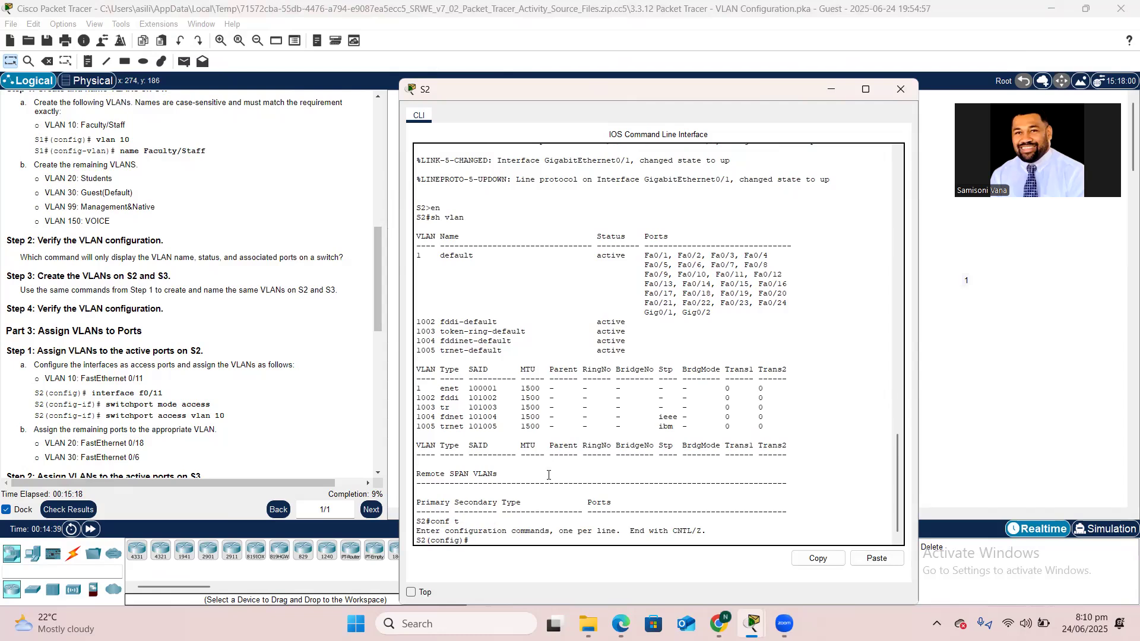
- Create VLAN 10 on switch S2 and name it Faculty/Staff
text(nfig)#vlan 10)
key(Return)
text(name)
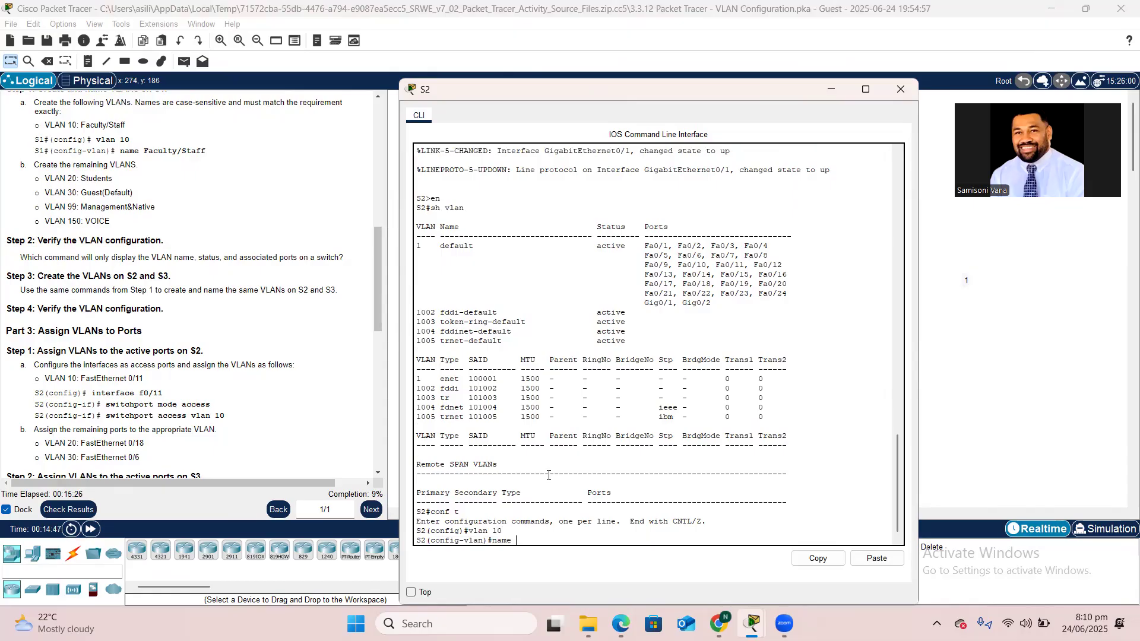
text( S)
text(aculty)
text(/Staff)
key(Return)
- Create VLAN 20 on switch S2 and name it Students
text(vlan 20)
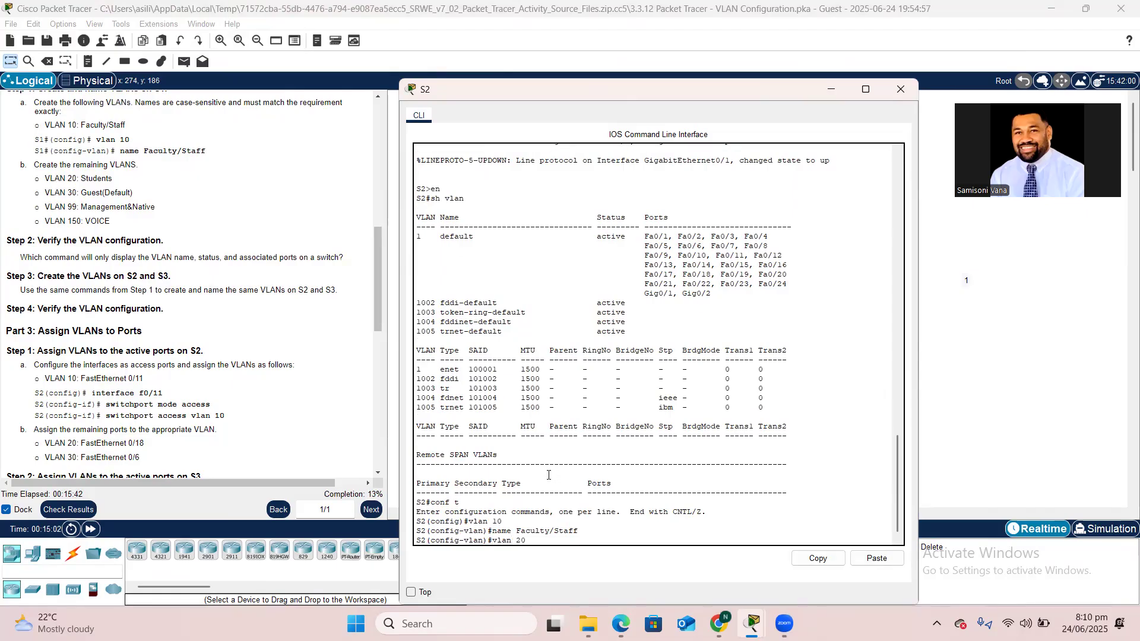
key(Return)
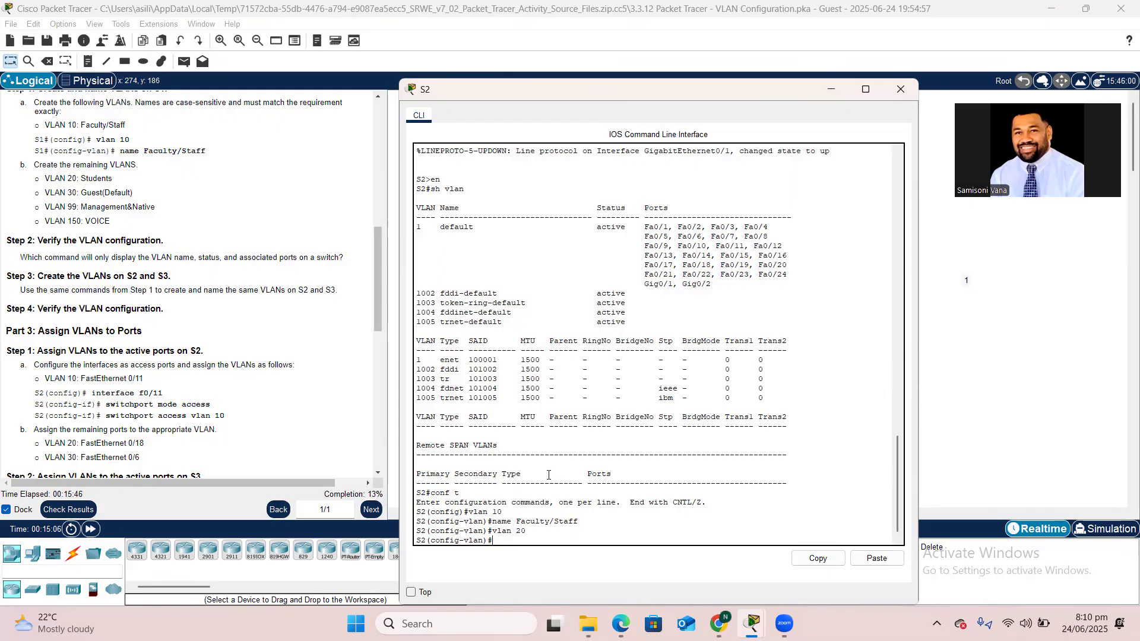
text(name Students)
key(Return)
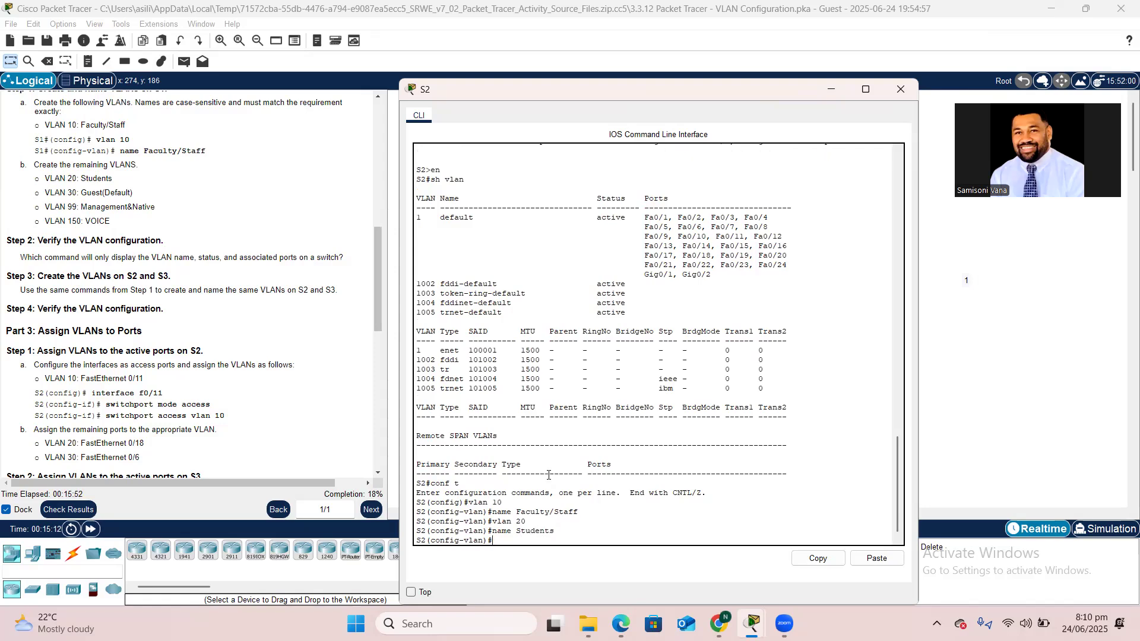
- Create VLAN 30 on switch S2 and name it Guests
text(vlan 30)
key(Return)
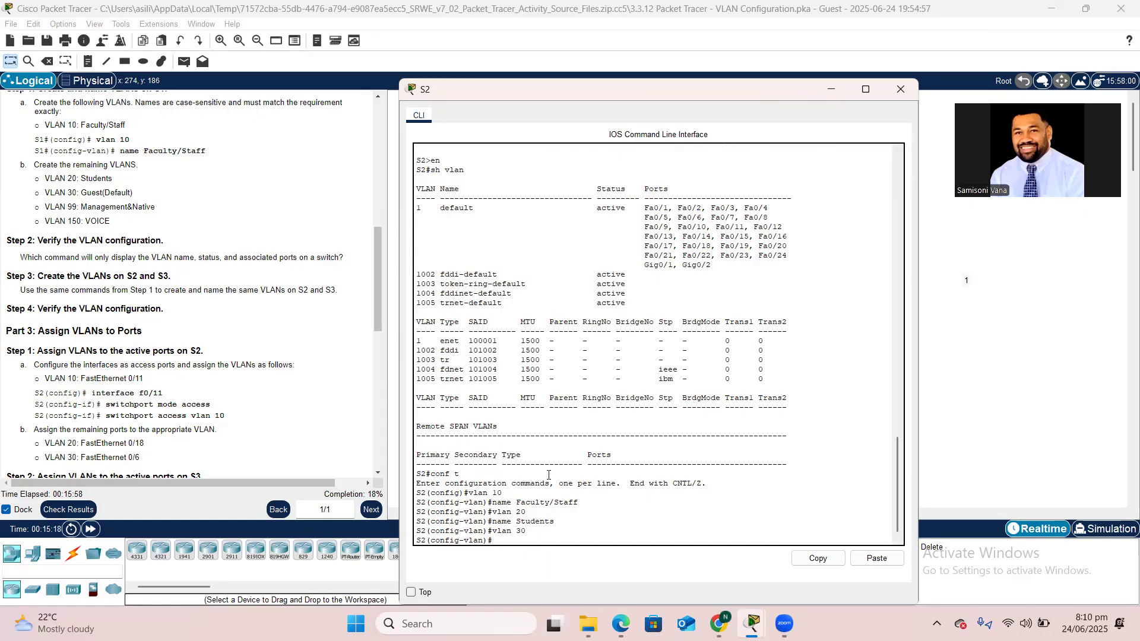
text(Guests)
key(Home)
text(name)
key(Return)
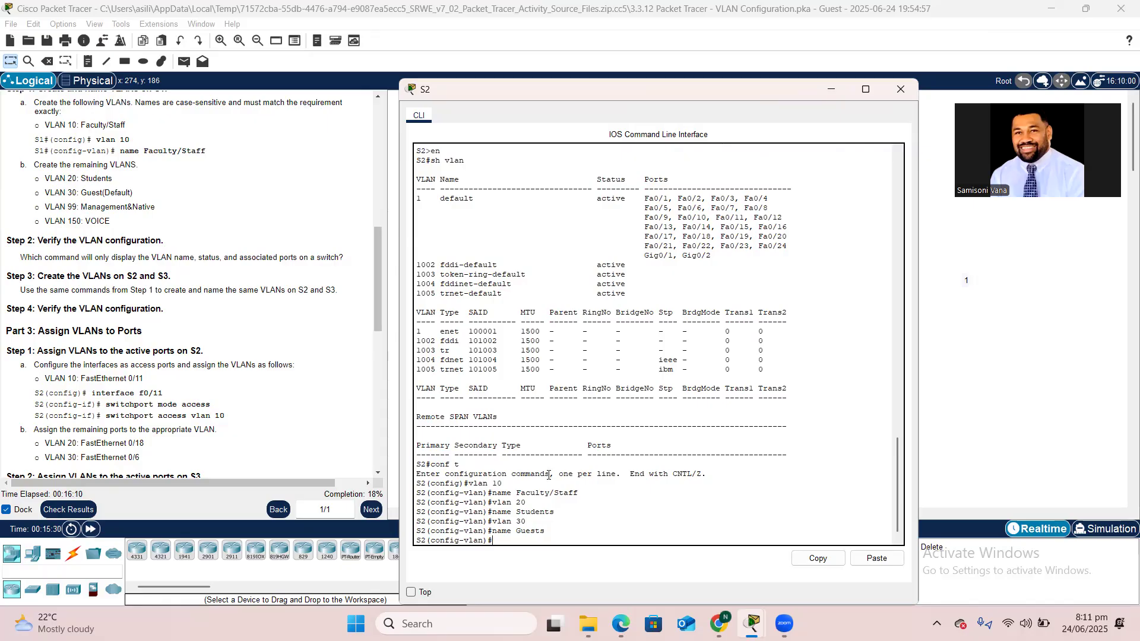
- Create VLAN 99 on switch S2 and name it Management
text(vlan 99)
key(Return)
text(name Managemen)
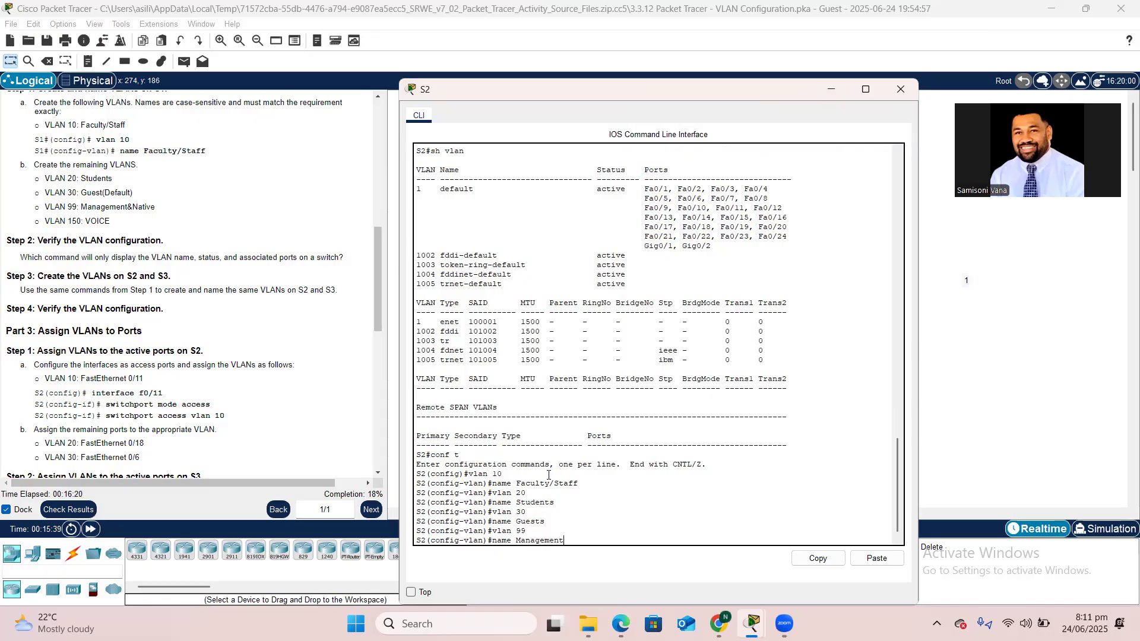
text(t)
key(Return)
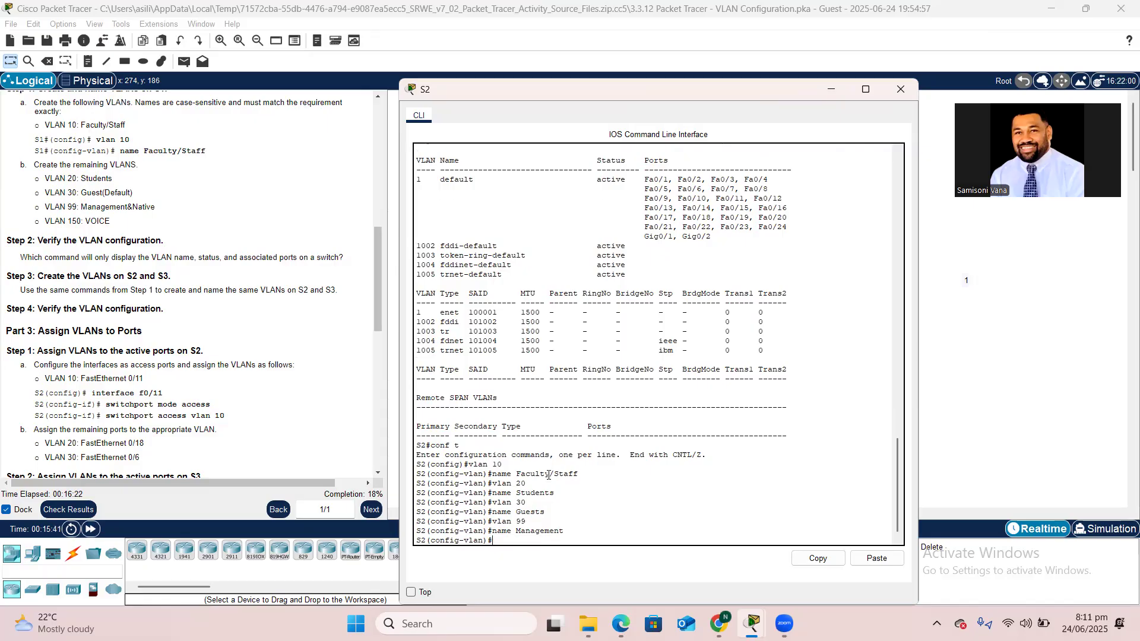
- Create VLAN 150 on switch S2 and name it Voice
text(vlan 150)
key(Return)
text(name)
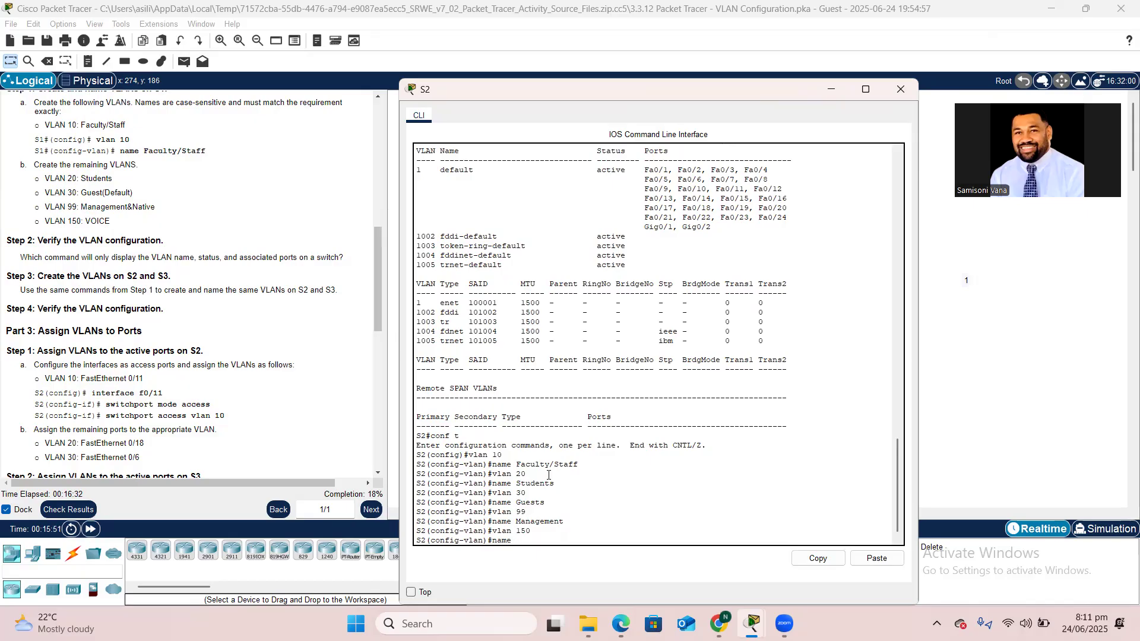
text( Voice)
key(Return)
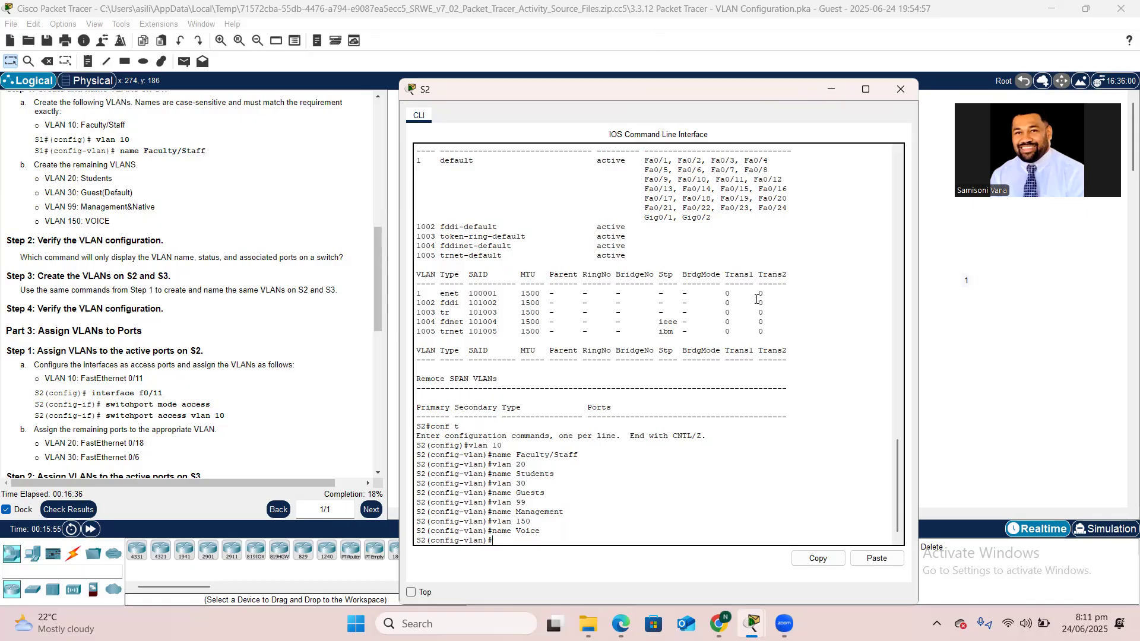
- Leave configuration mode on S2, check its VLANs with sh vlan bri, and close its CLI window
text(end)
key(Return)
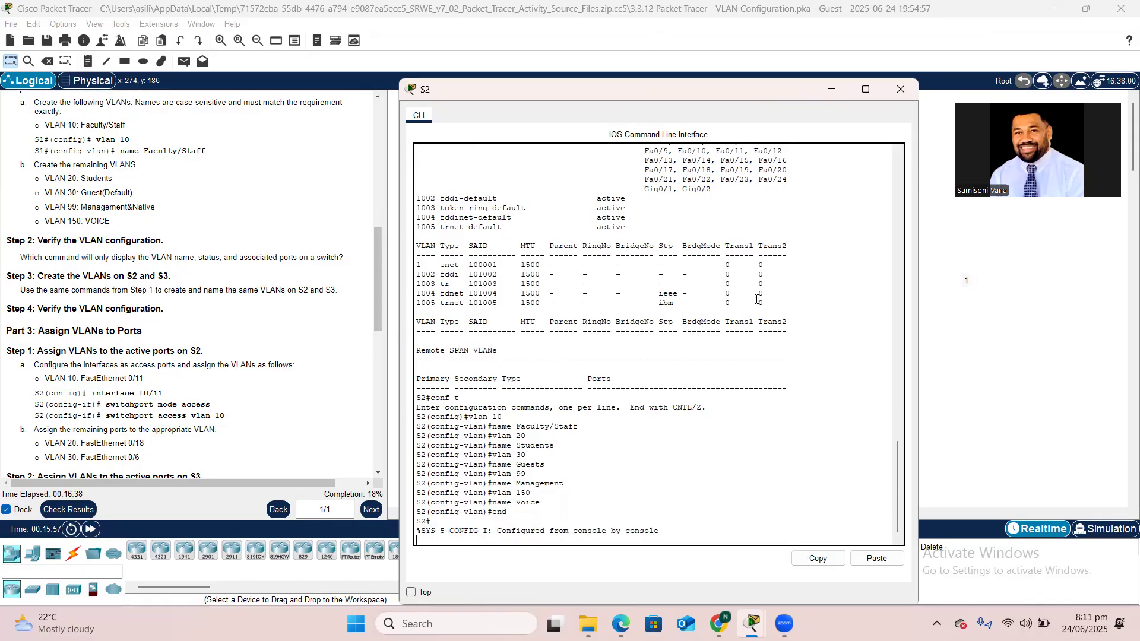
key(Return)
key(Return)
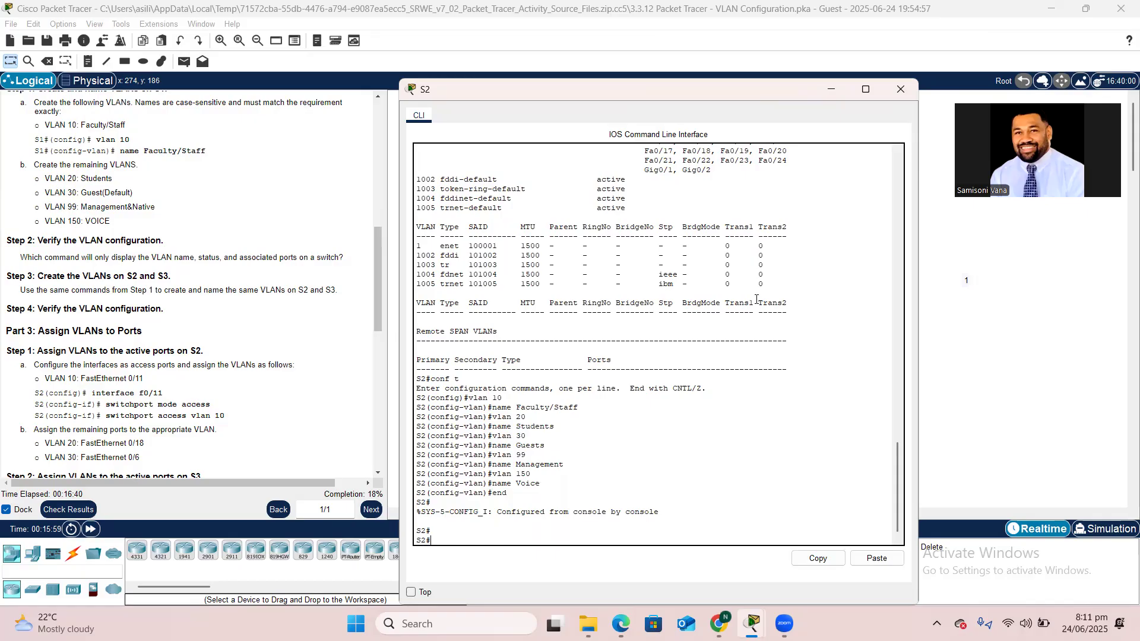
text(sh vlan bri)
key(Return)
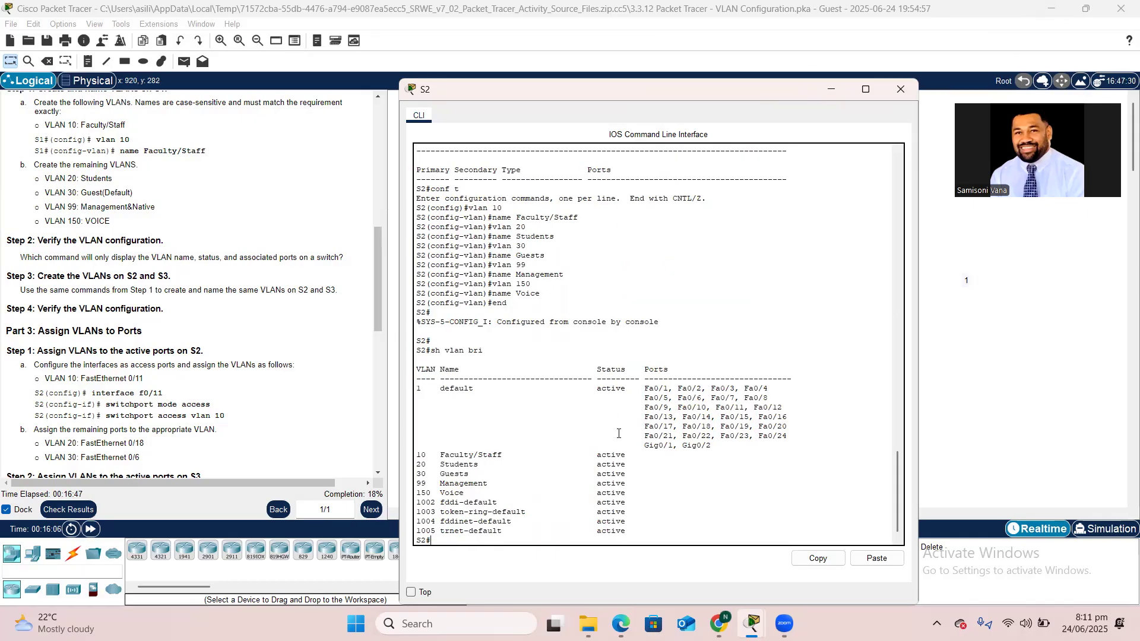
click(904, 85)
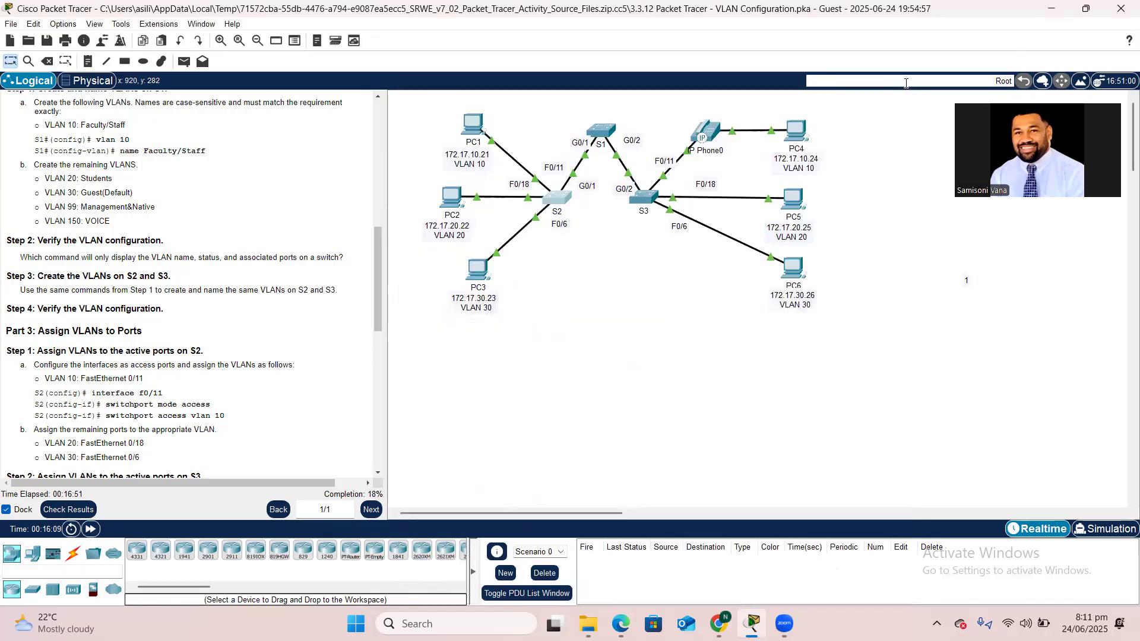
- In the CLI of switch S3, enter configuration mode, create VLAN 10 and name it Faculty/Staff
click(643, 205)
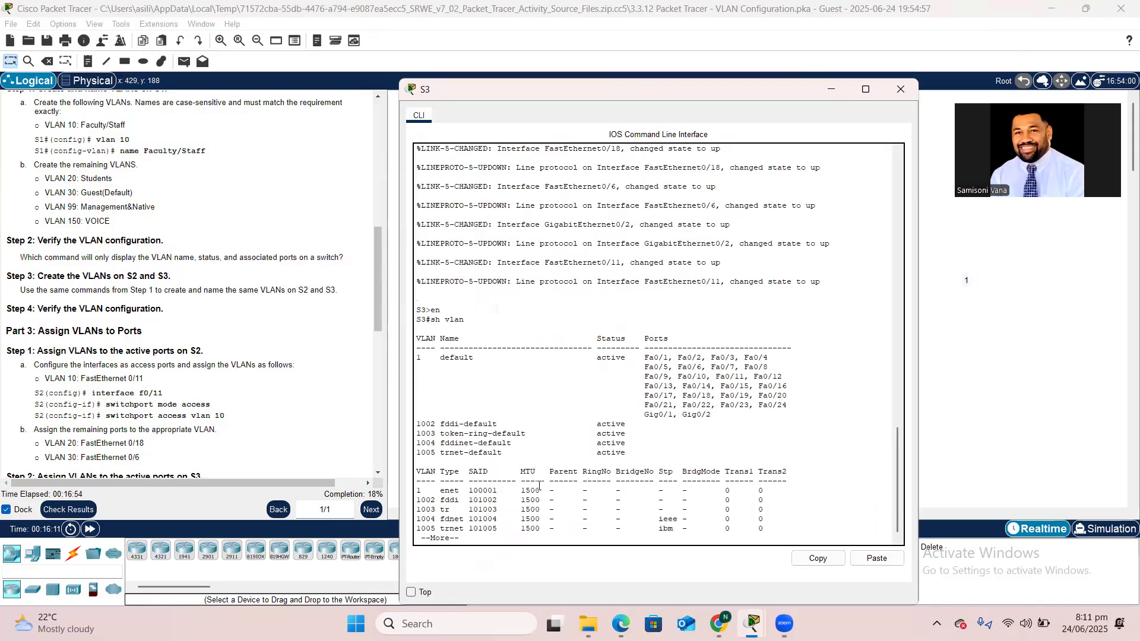
right_click(538, 488)
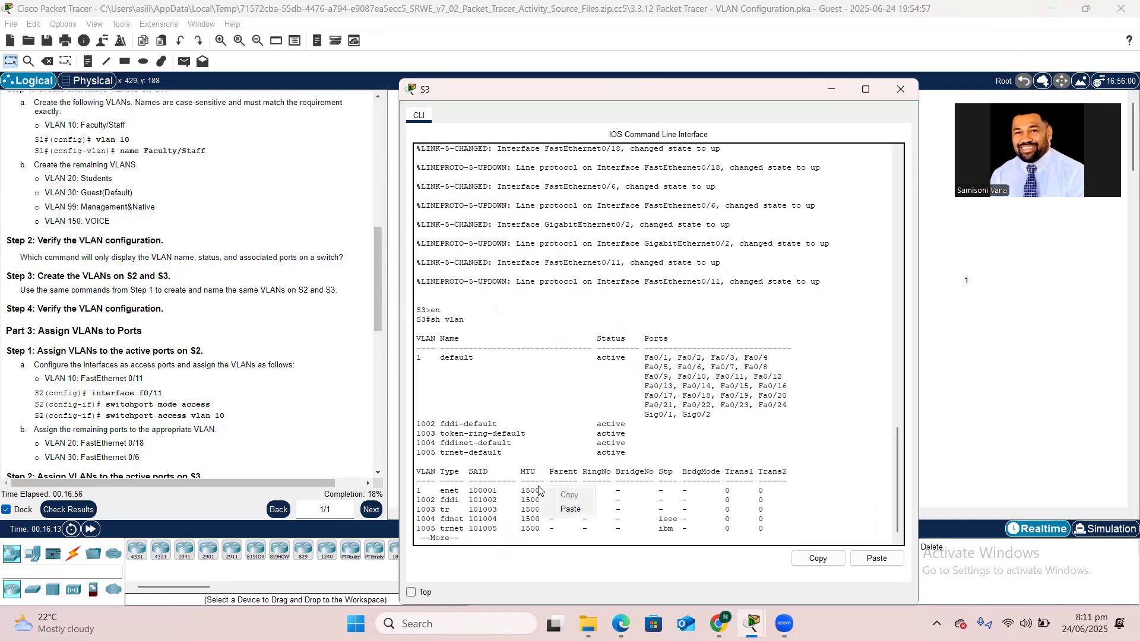
click(485, 462)
key(space)
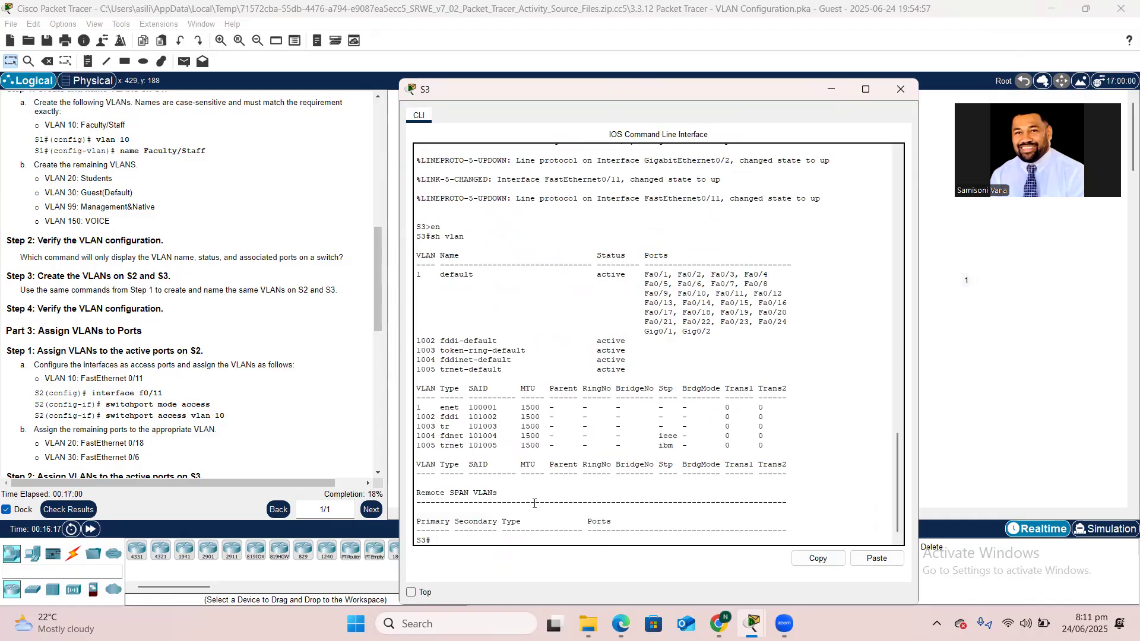
text(conf t)
key(Return)
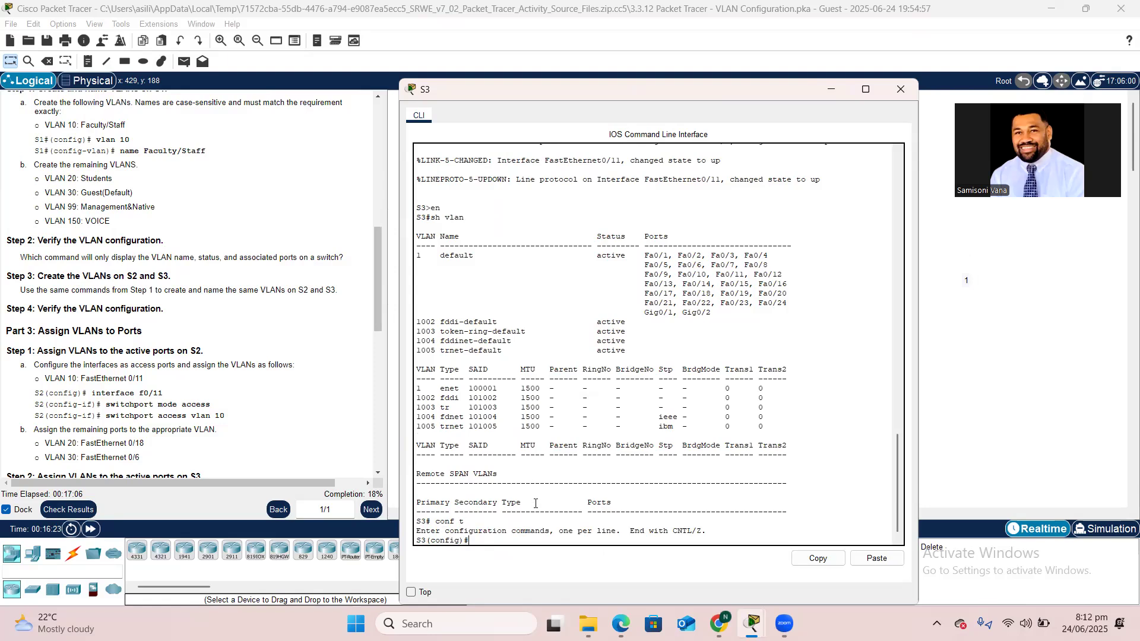
text(vlan 10)
key(Return)
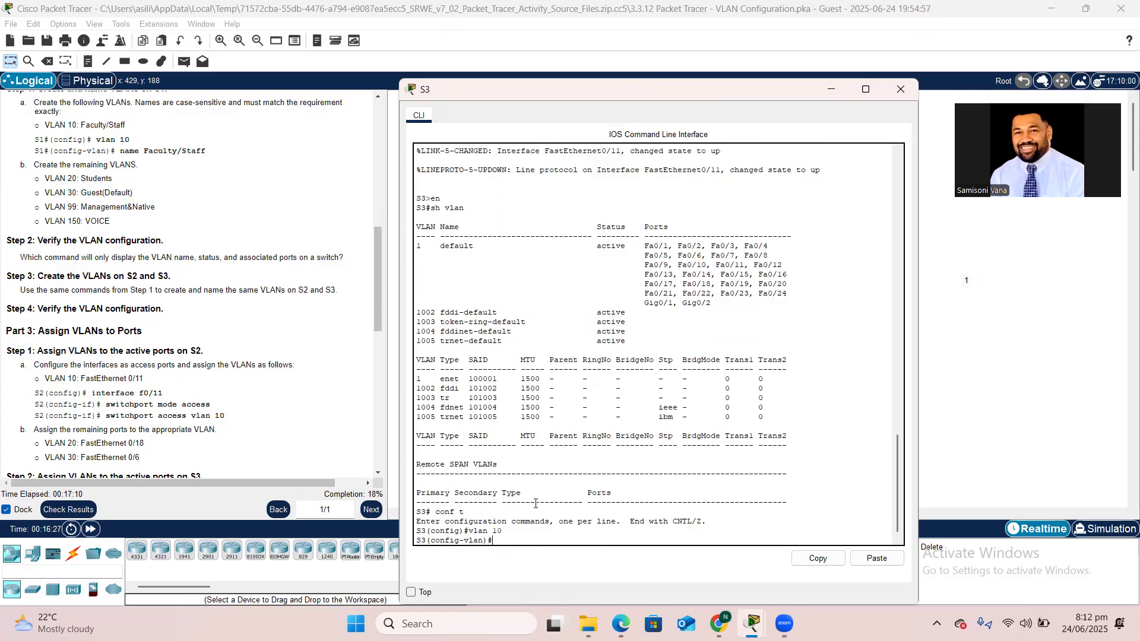
text(name Faculty/Staff)
key(Return)
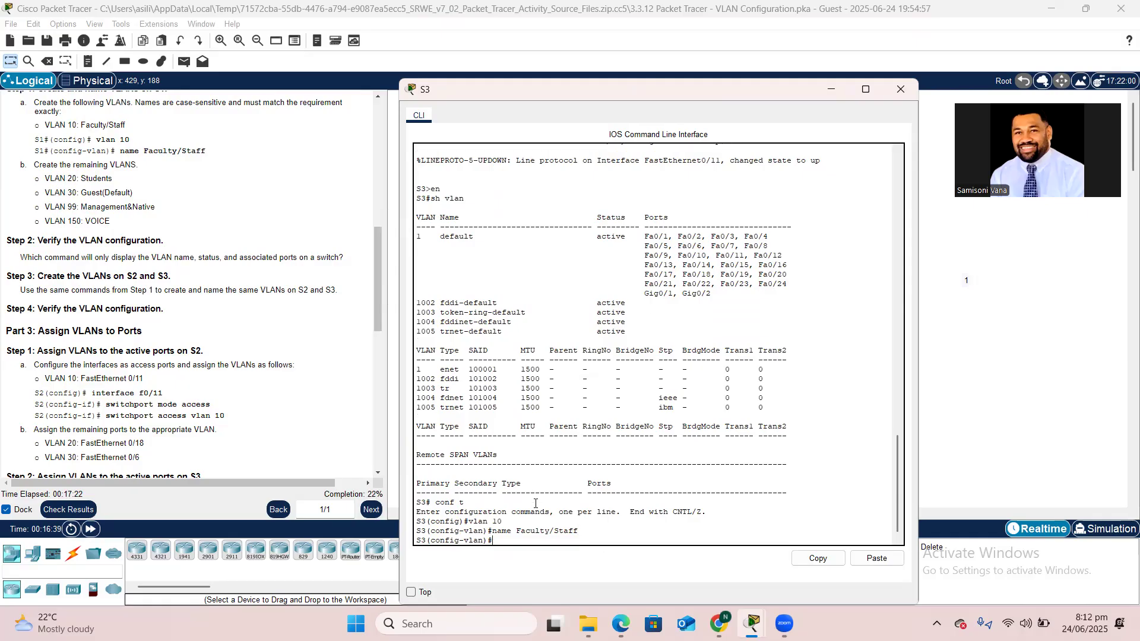
- Create VLAN 20 on switch S3 and name it Students
text(vlan 20)
key(Return)
text(name)
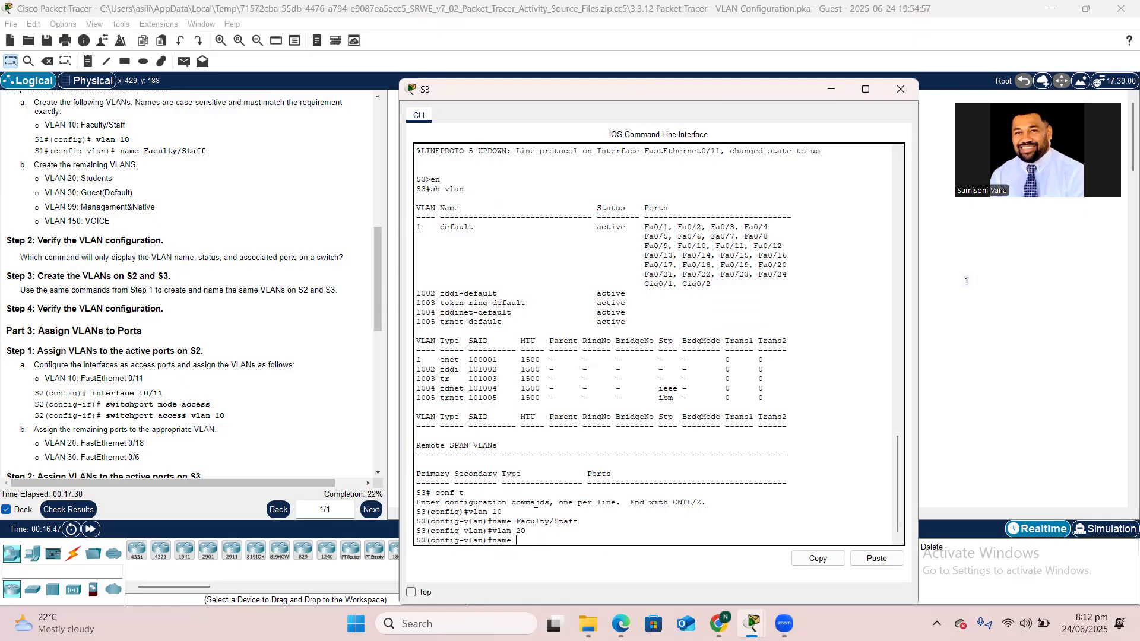
text( Students)
key(Return)
- Create VLAN 30 on switch S3 and name it Guests
text(vlan)#vlan)
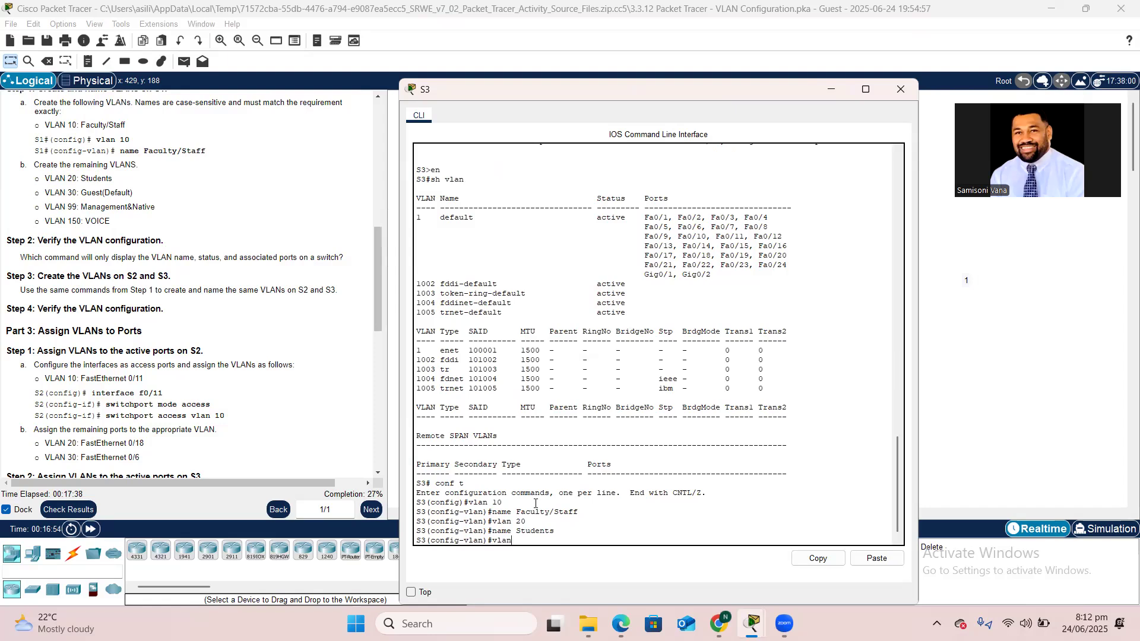
text( 30)
key(Return)
text(name)
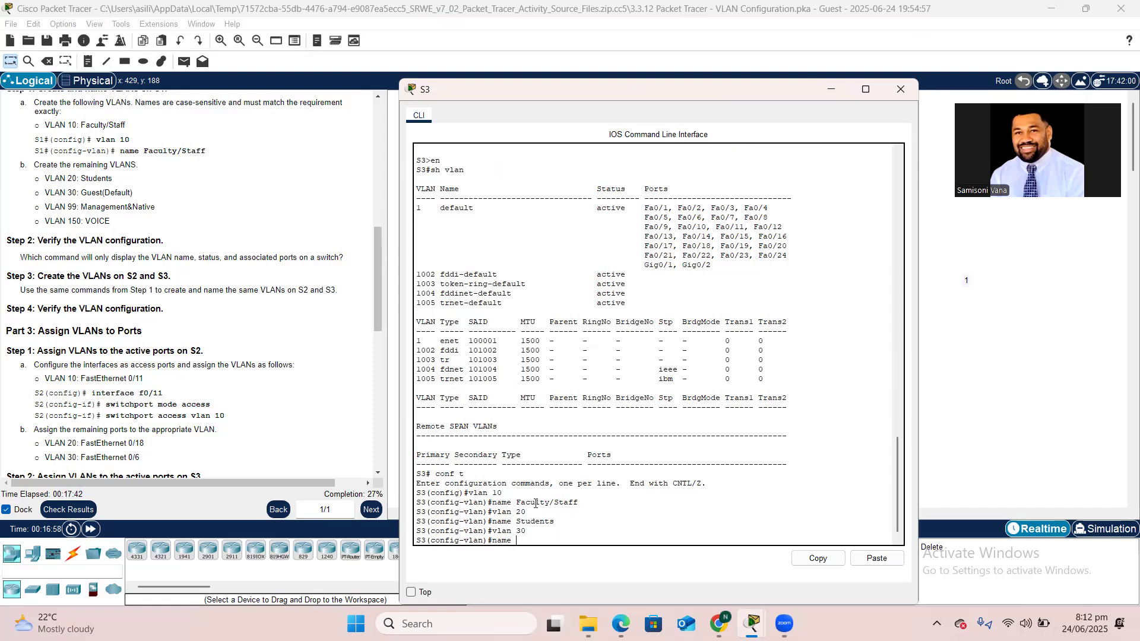
text( Guests)
key(Return)
- Create VLAN 99 on switch S3 and name it Management
text(vlan)#vlan 99)
key(Return)
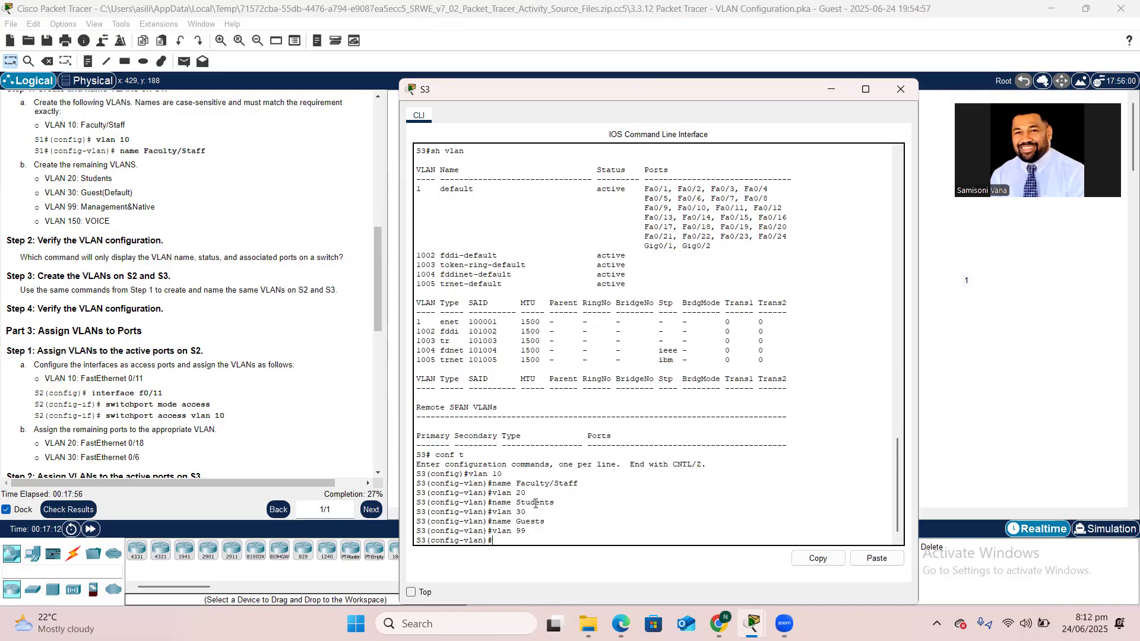
text(name Management)
key(Return)
- Create VLAN 150 on switch S3 and name it Voice
text(vlan 150)
key(Return)
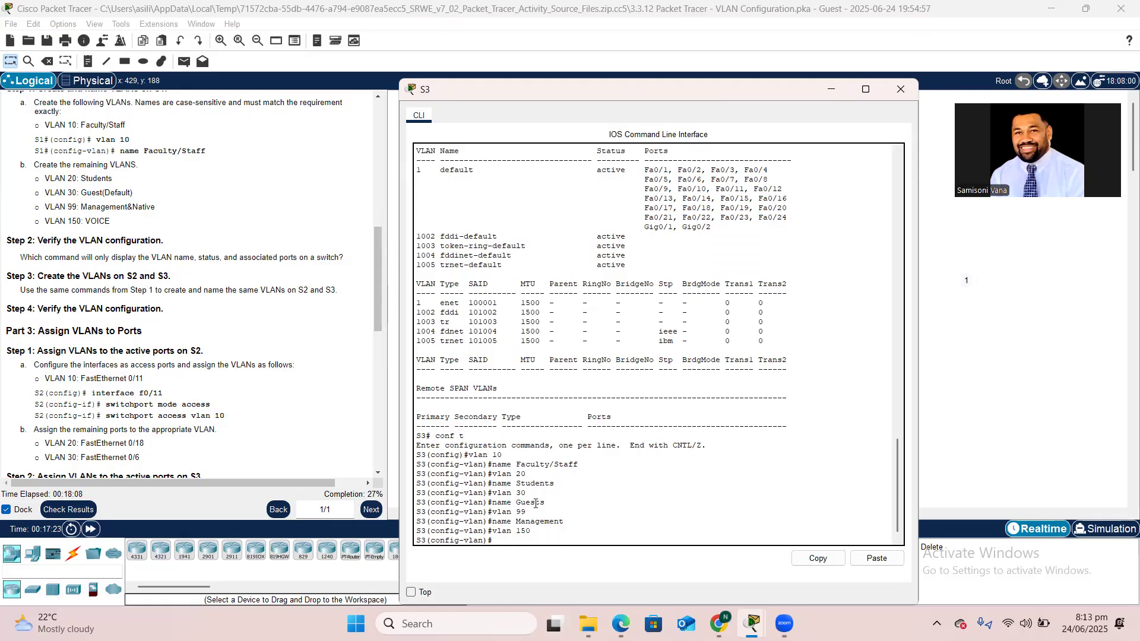
text(name Voice)
key(Return)
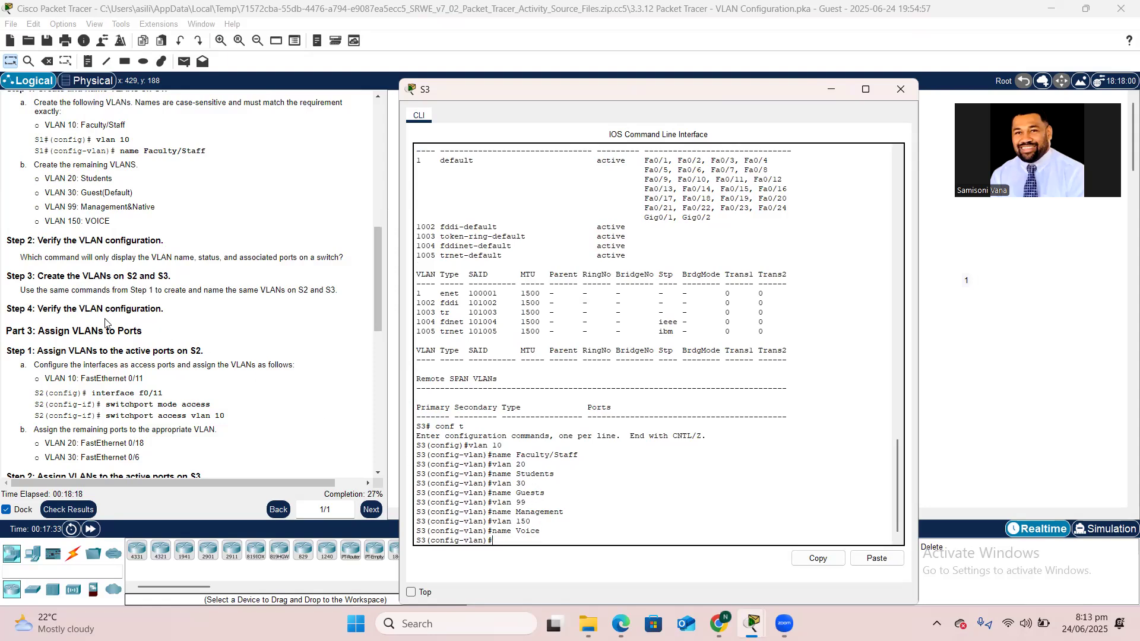
- Leave configuration mode on S3 and close its CLI window
scroll(105, 322, down, 2)
scroll(105, 322, down, 1)
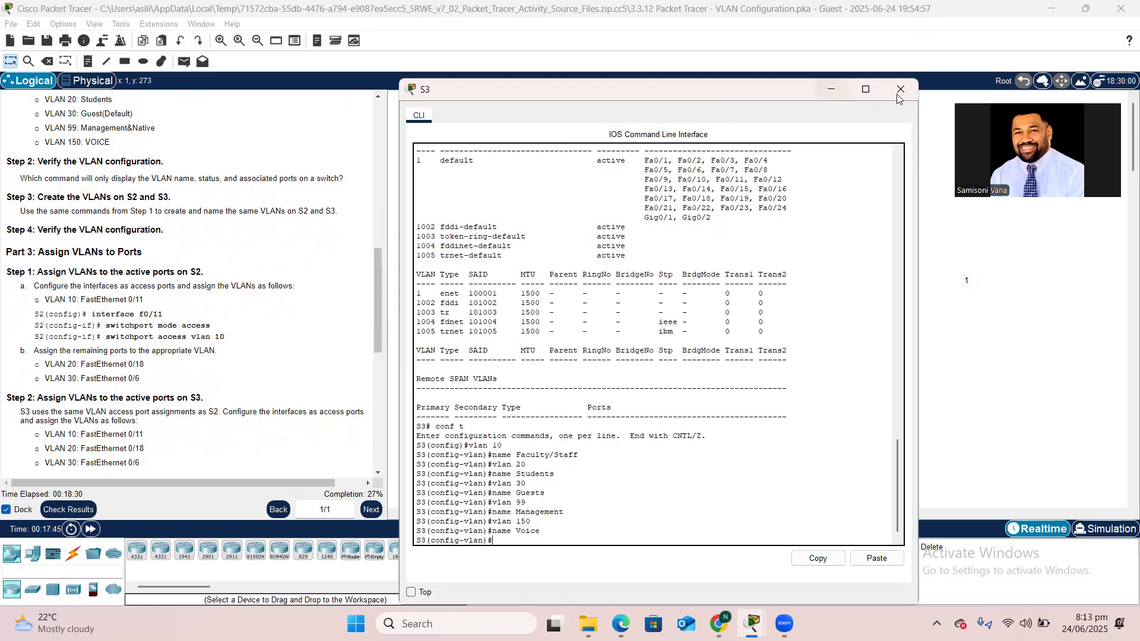
text(end)
key(Return)
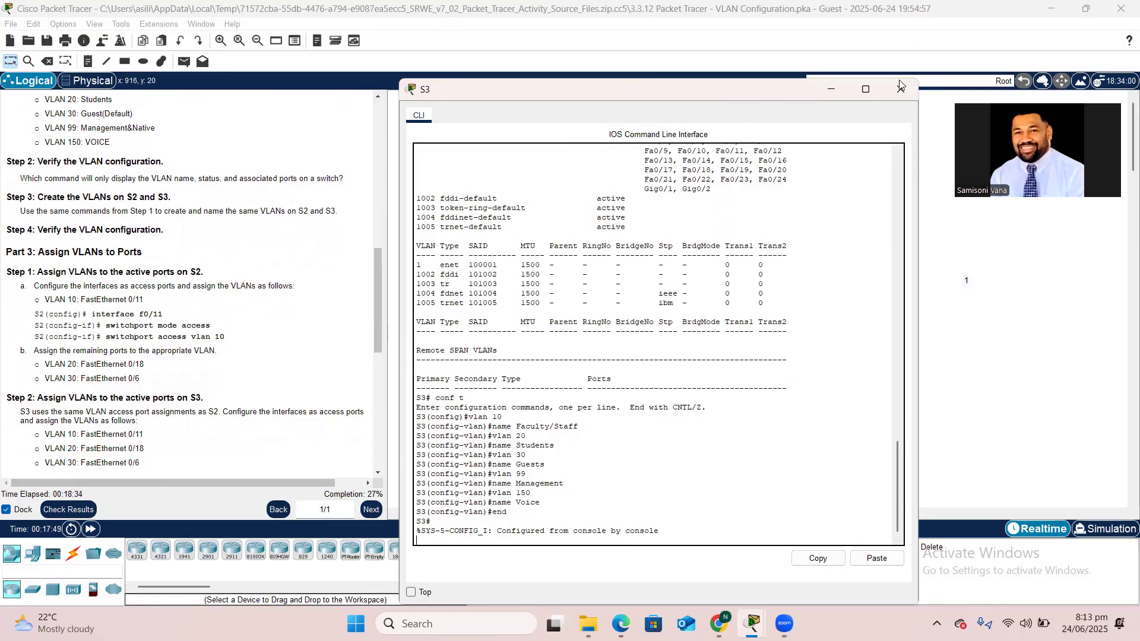
click(885, 86)
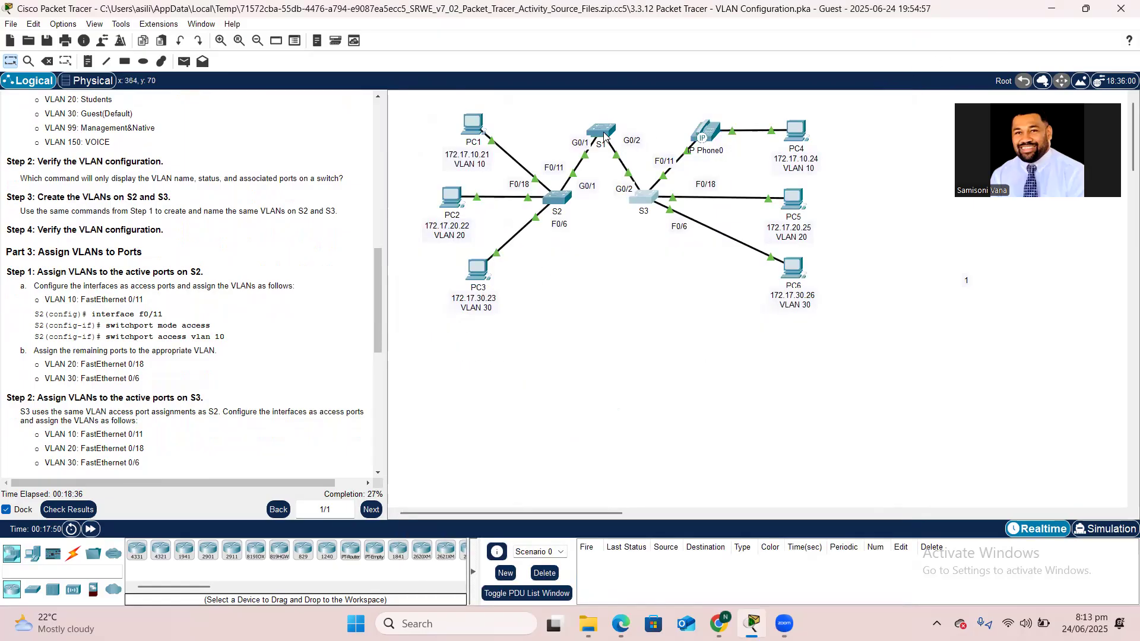
- Open the CLI of switch S1, enter global configuration mode, and place its window so the instructions stay readable
click(604, 135)
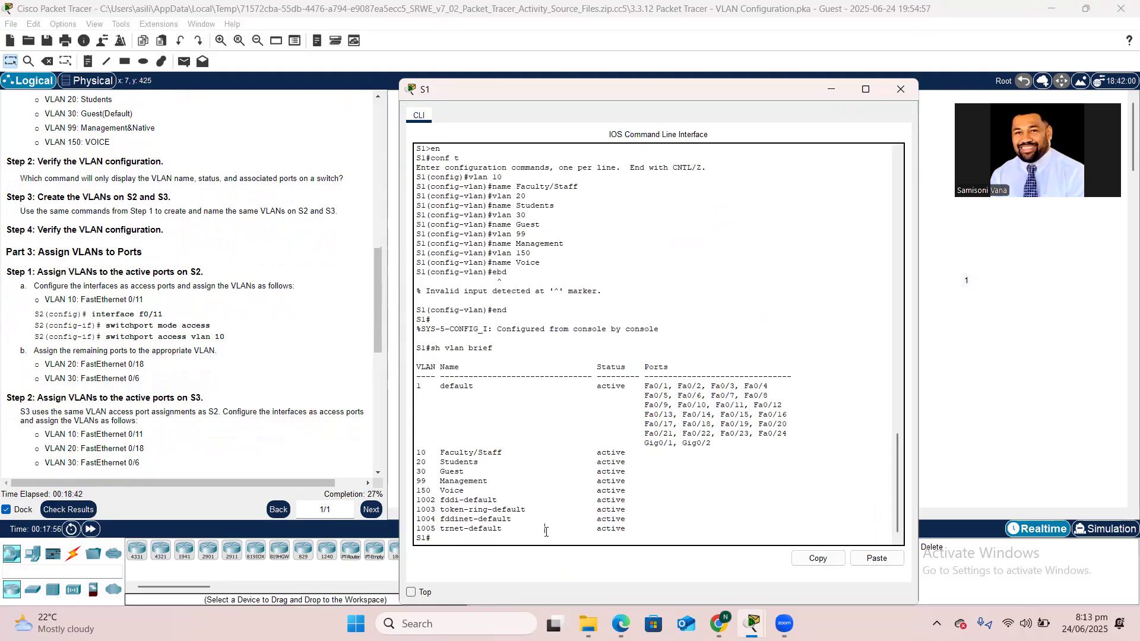
key(Return)
key(Return)
text(conf t)
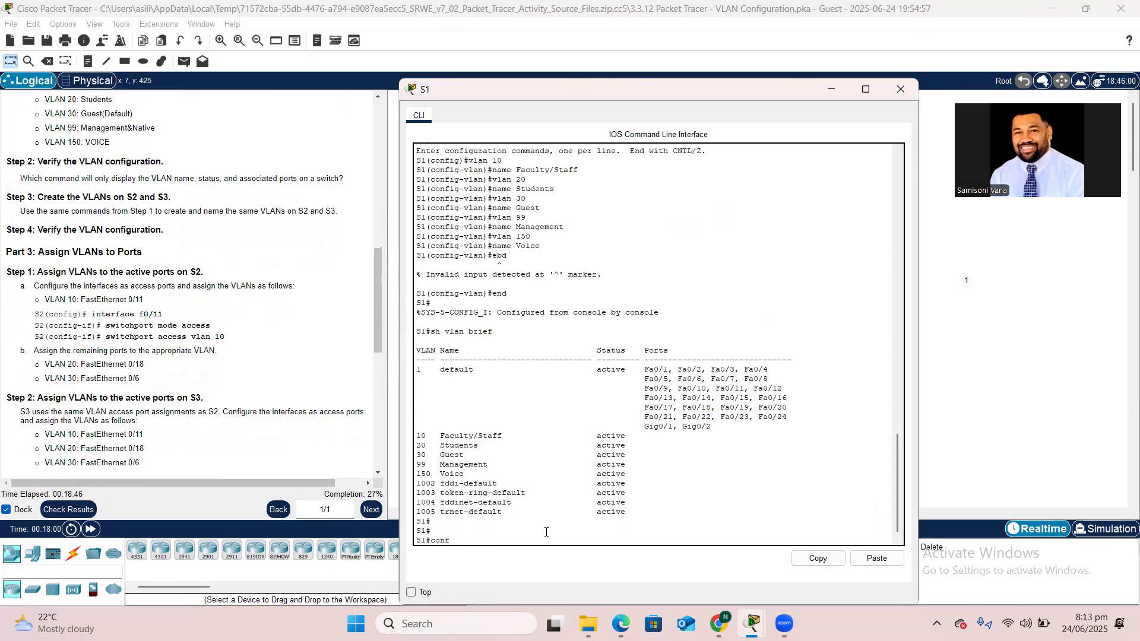
key(Return)
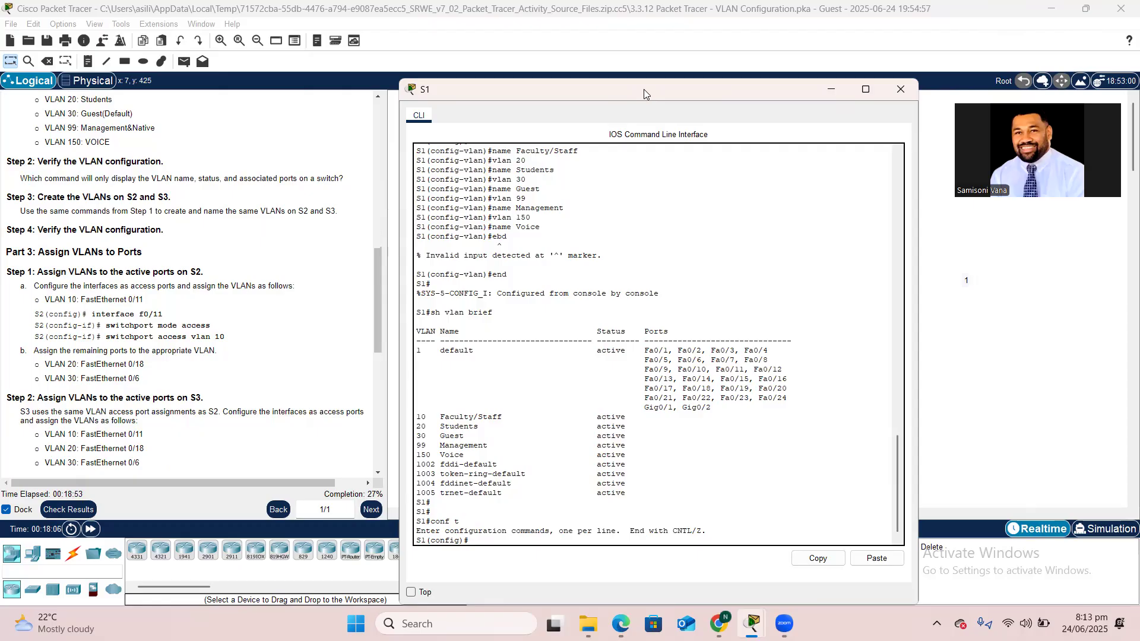
drag(644, 89, 171, 147)
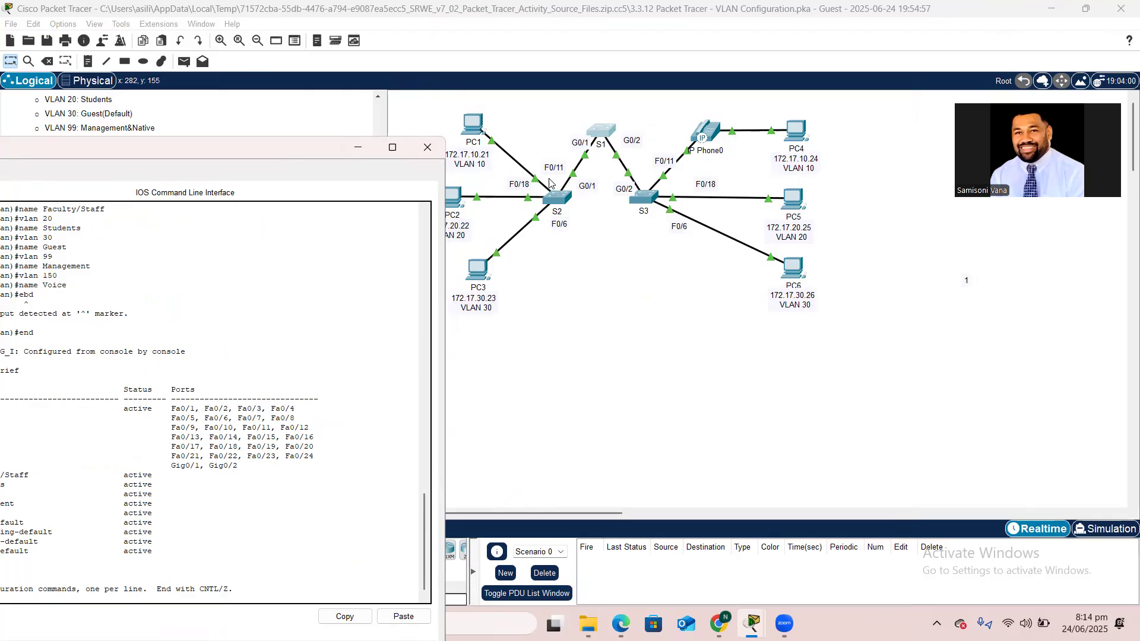
drag(243, 148, 533, 74)
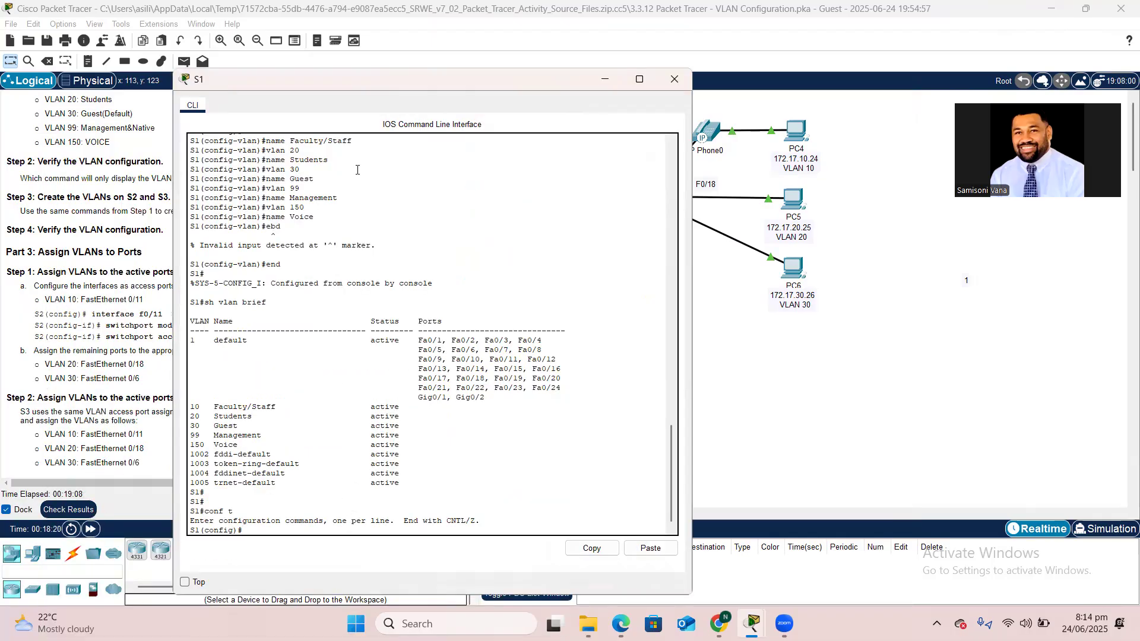
drag(349, 86, 533, 87)
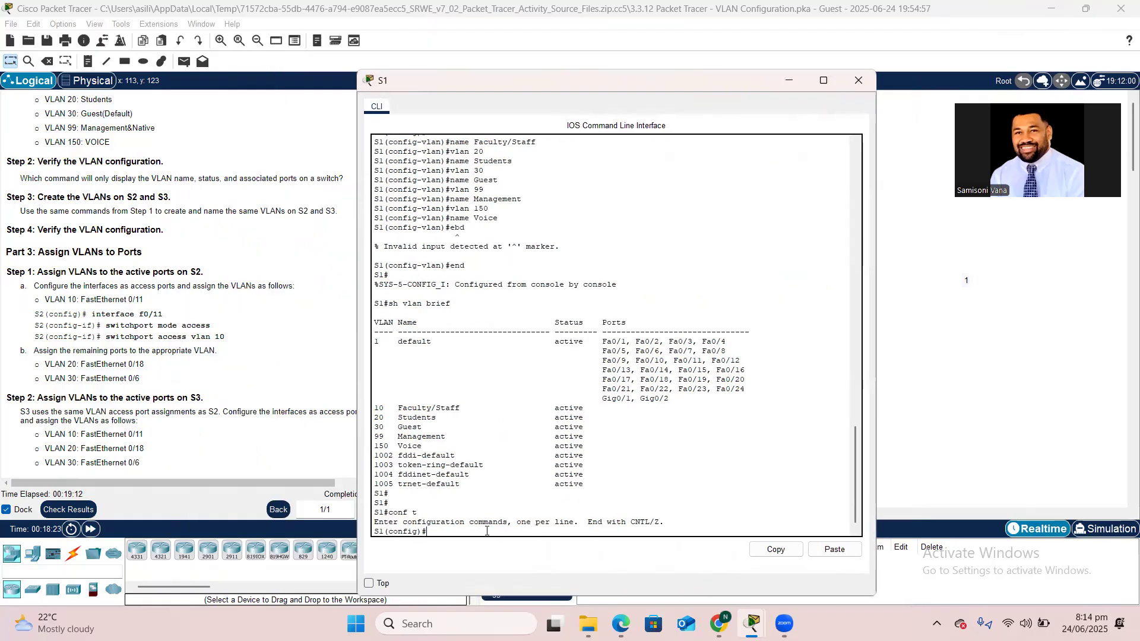
- Set interface fa0/11 on switch S1 to access mode with switchport mode access
text(nt)
text( fa0)
text(0)
text(/11)
key(Return)
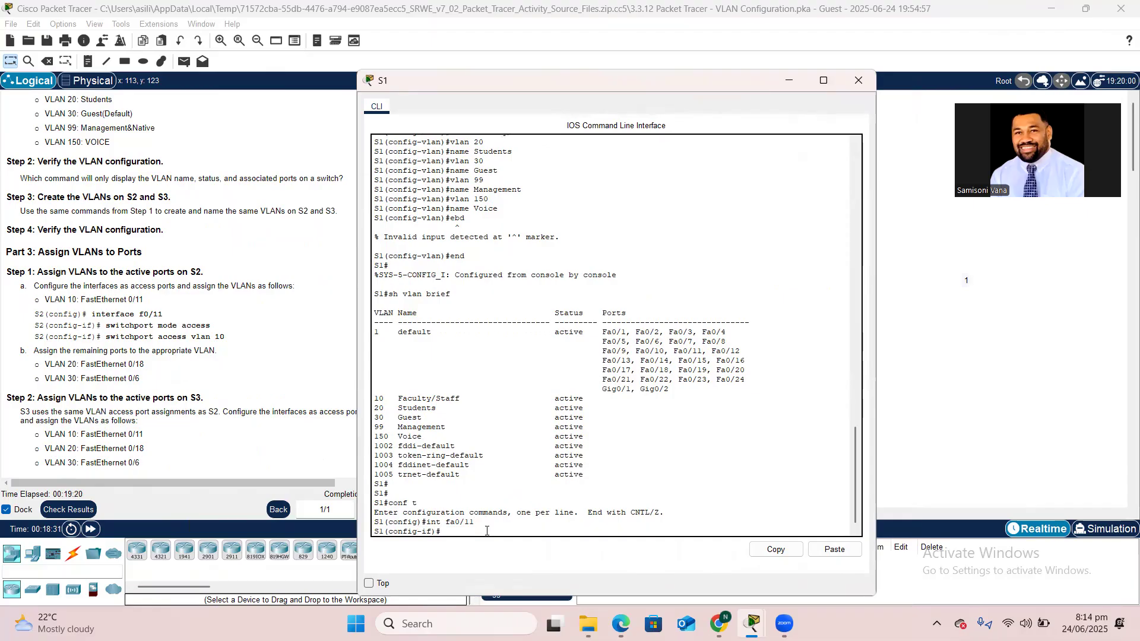
text(switchport mode)
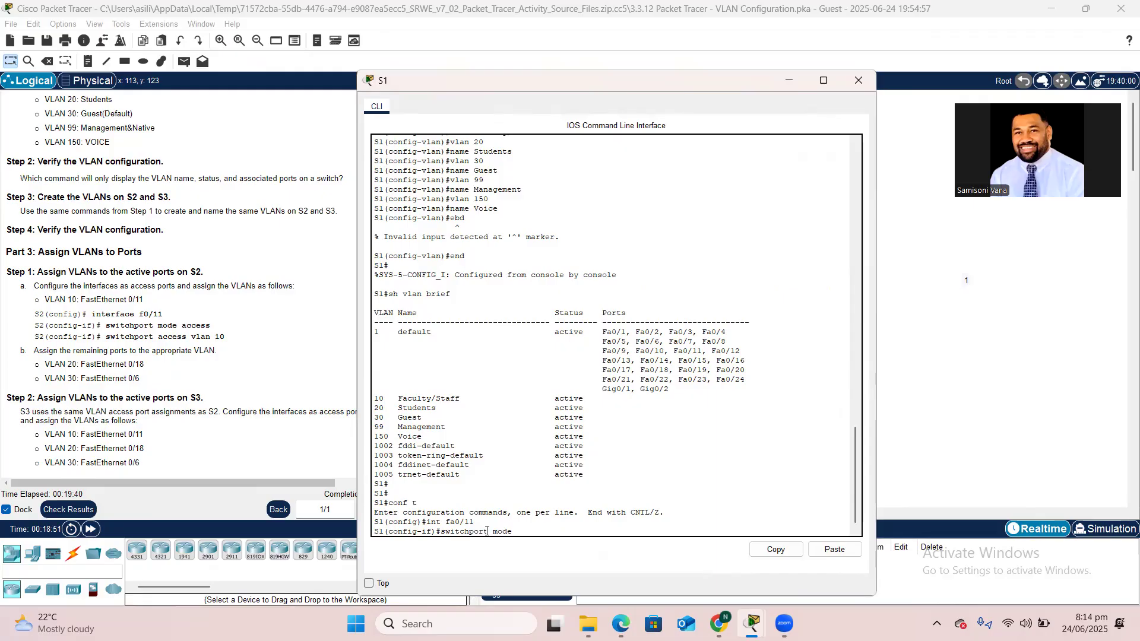
text(aa)
key(BackSpace)
text(ccess)
key(Return)
- Assign interface fa0/11 on S1 to access VLAN 10 and exit its interface configuration
text(sw)
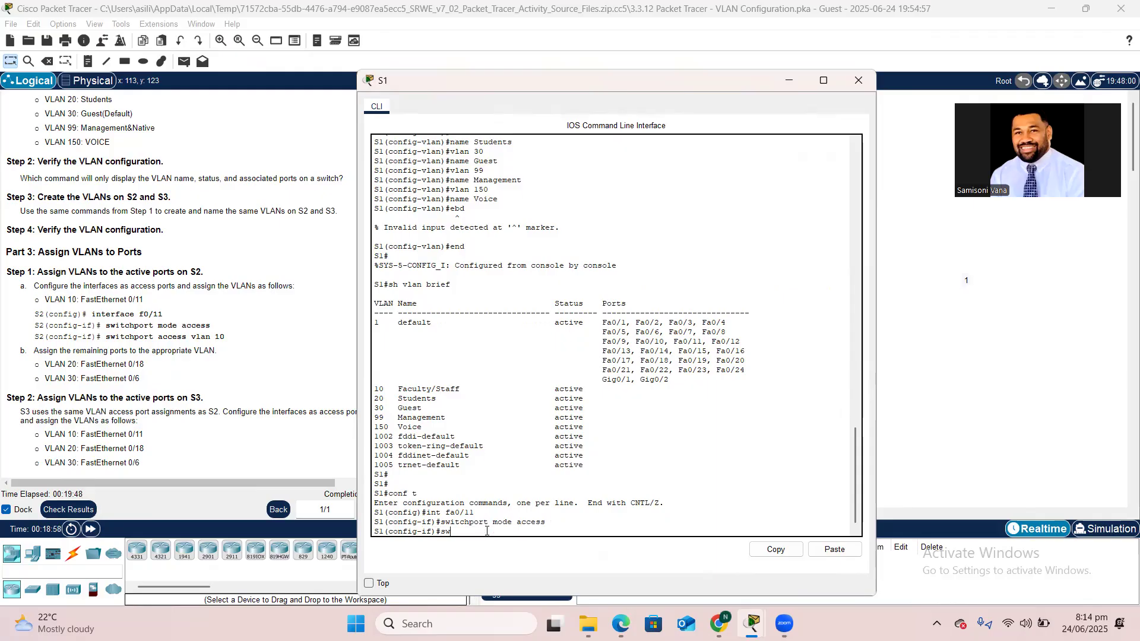
text(itchport access vlan 10)
key(Return)
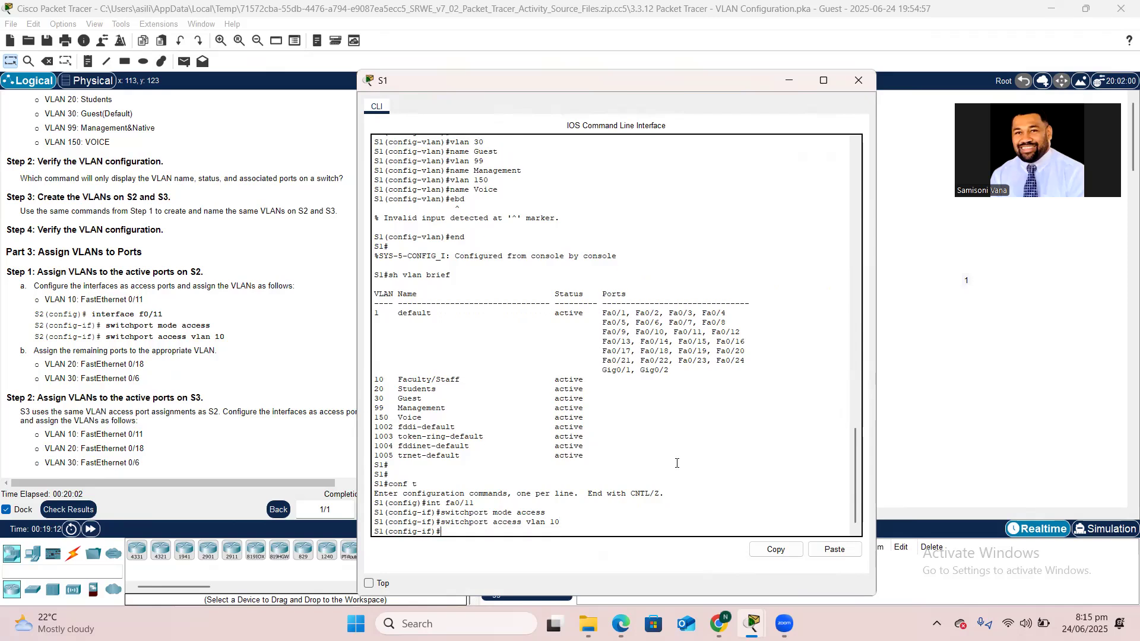
scroll(95, 353, down, 2)
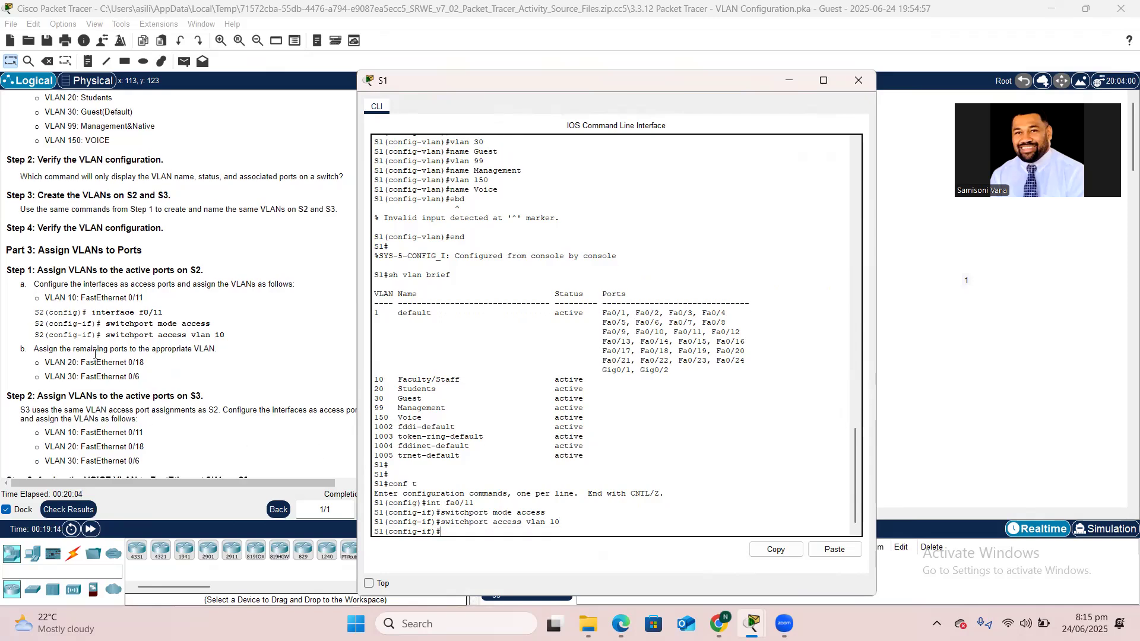
scroll(95, 354, down, 2)
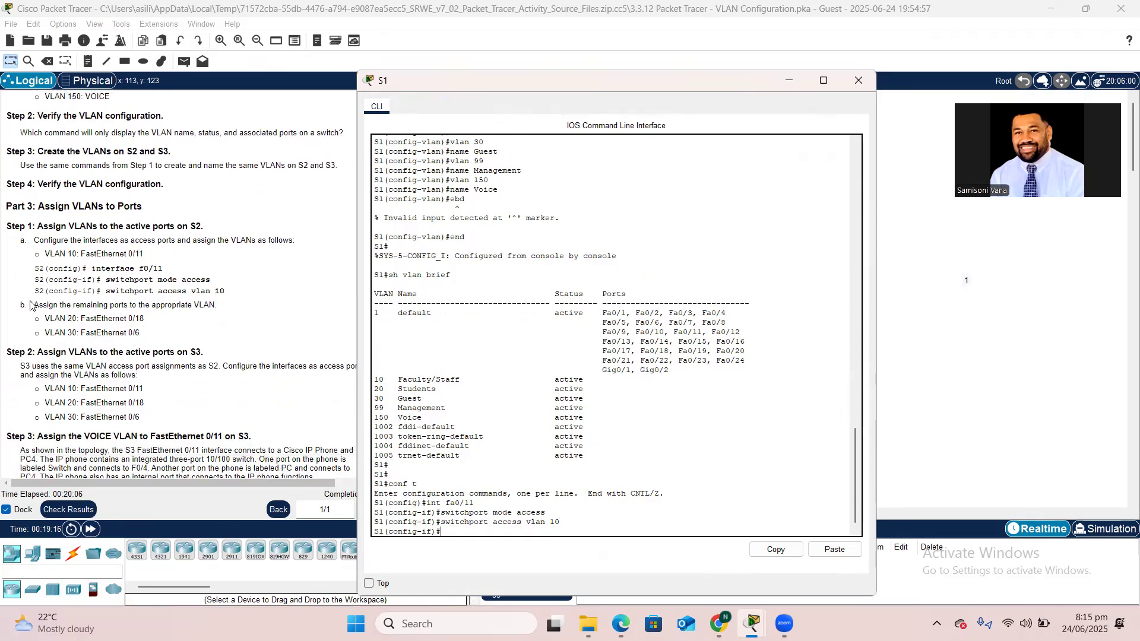
scroll(130, 315, down, 4)
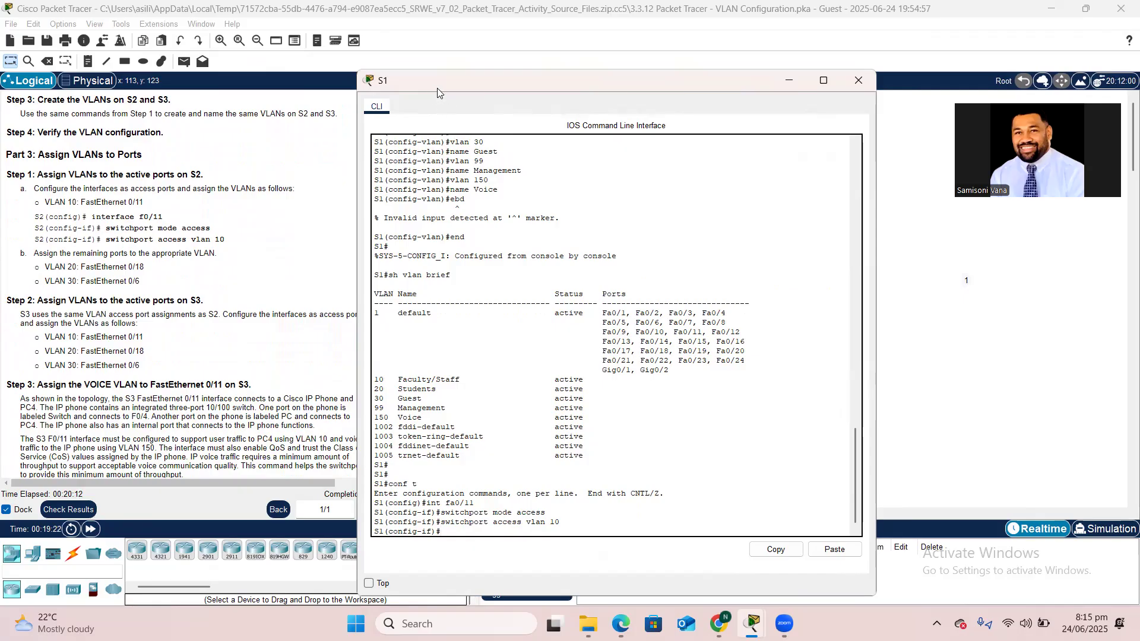
drag(437, 88, 649, 119)
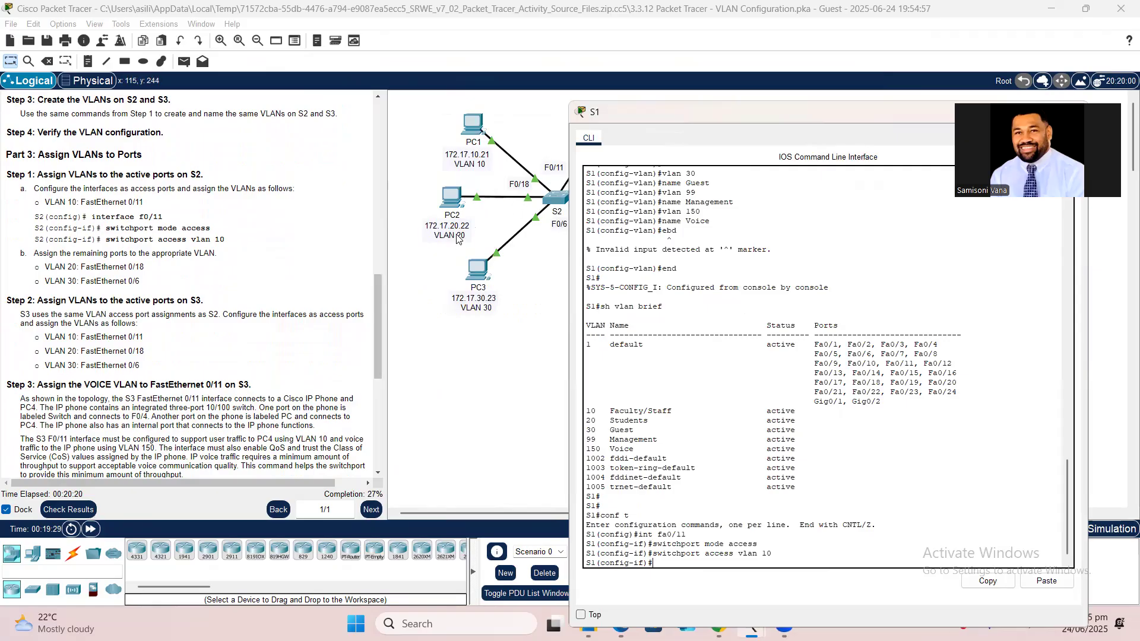
text(exi)
text(t)
key(Return)
- Set interface fa0/18 on switch S1 to access mode with switchport mode access
text(int f)
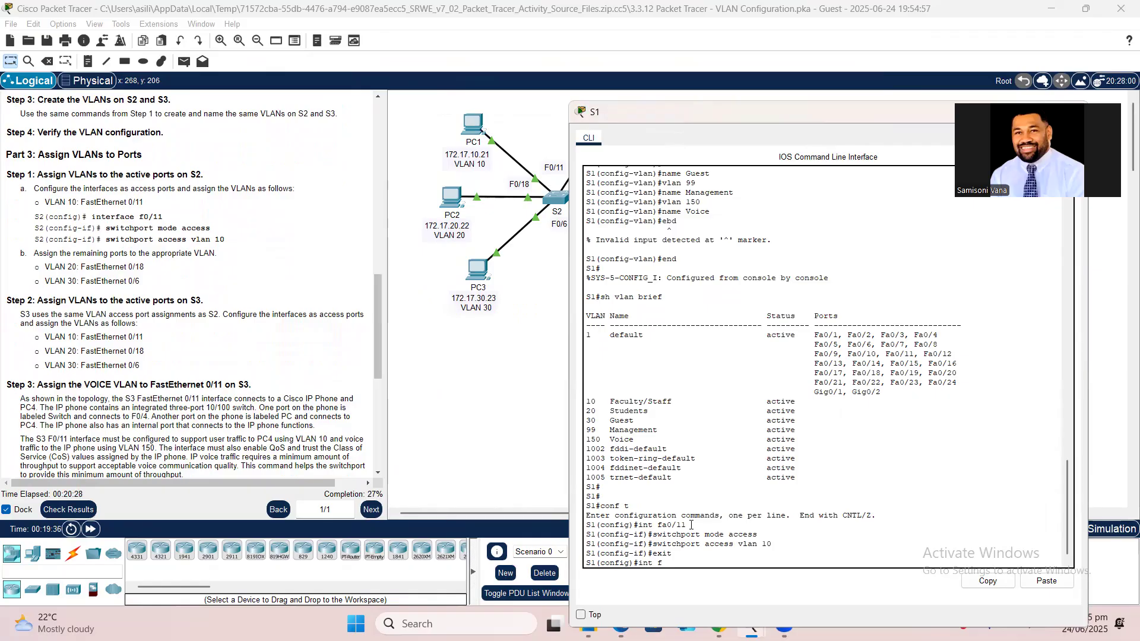
text(a0/18)
key(Return)
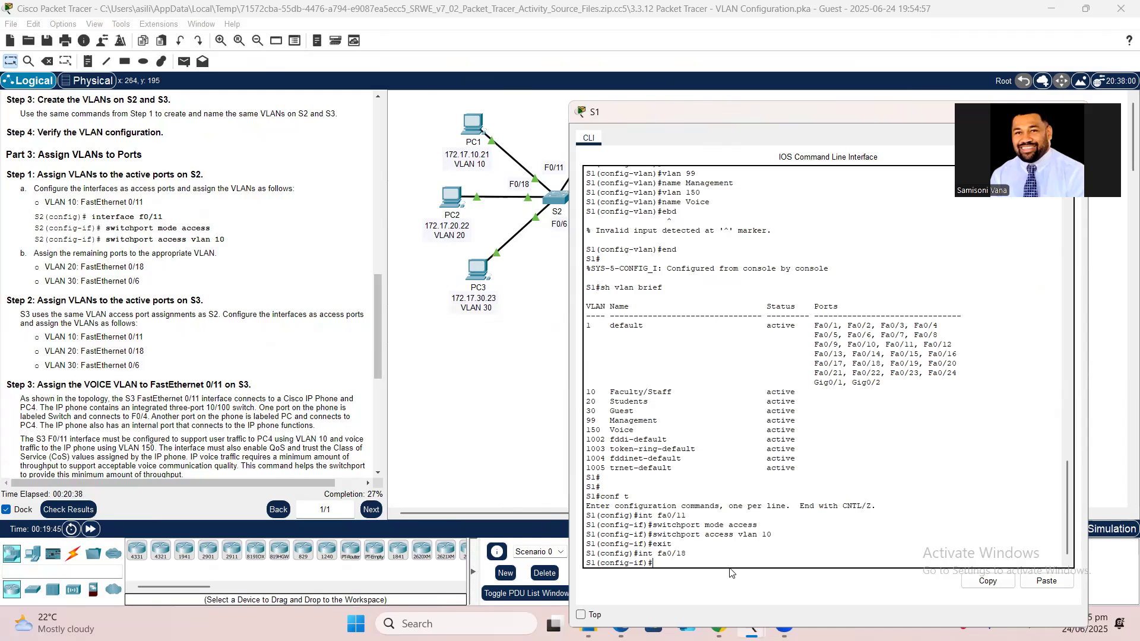
text(switchport mode access)
key(Return)
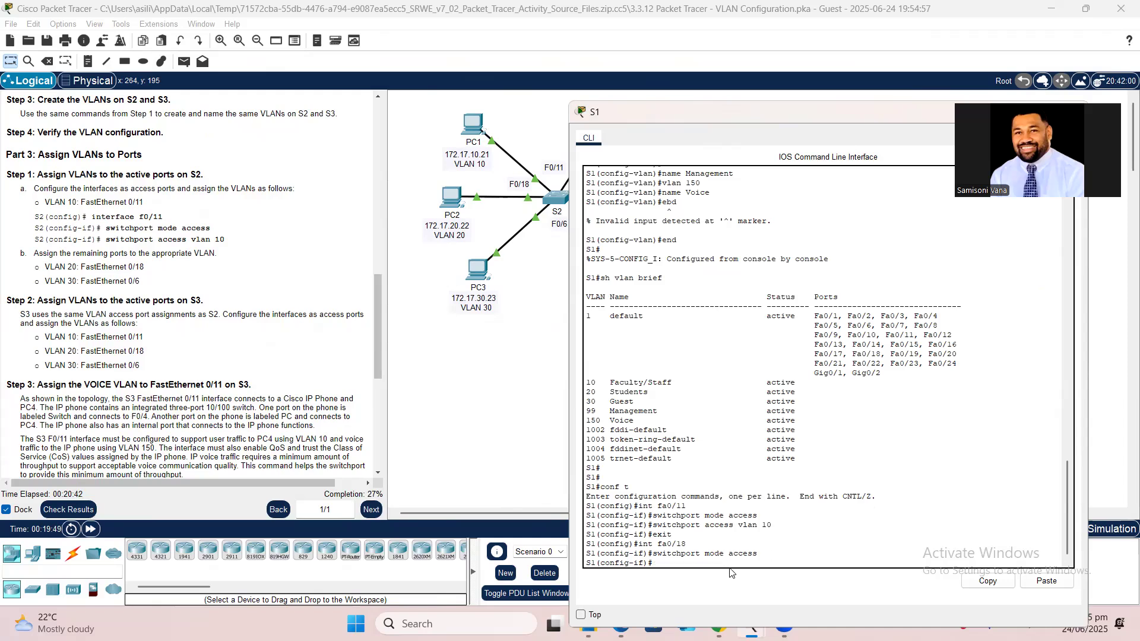
- Assign interface fa0/18 on S1 to access VLAN 20 and exit its interface configuration
key(Up)
key(Up)
key(Up)
key(Up)
key(BackSpace)
key(BackSpace)
text(20)
key(Return)
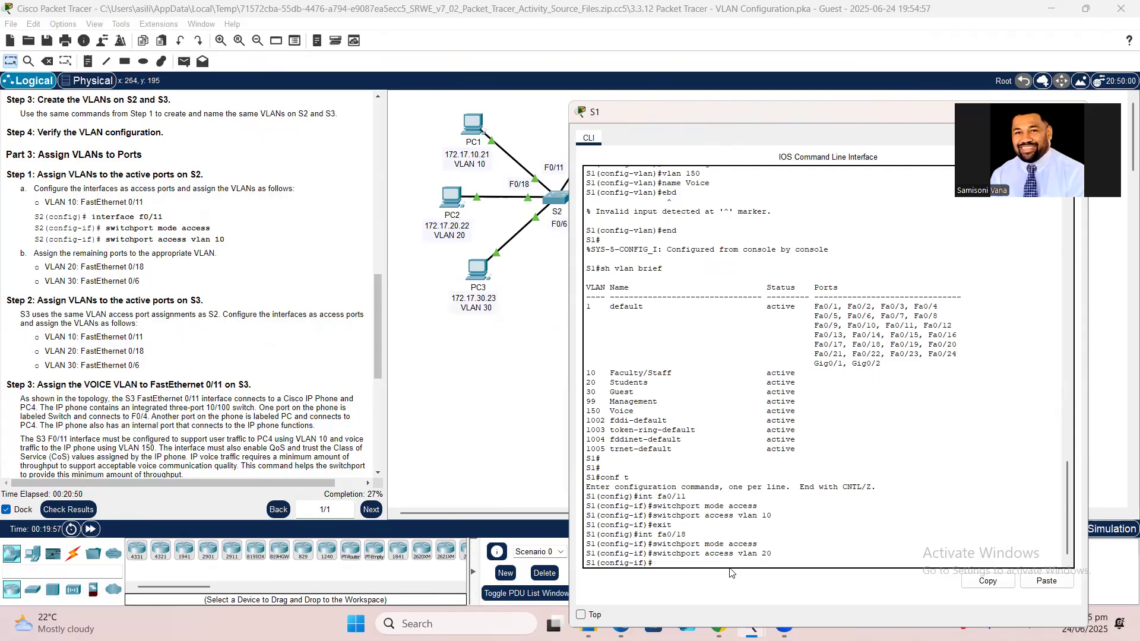
text(exit)
key(Return)
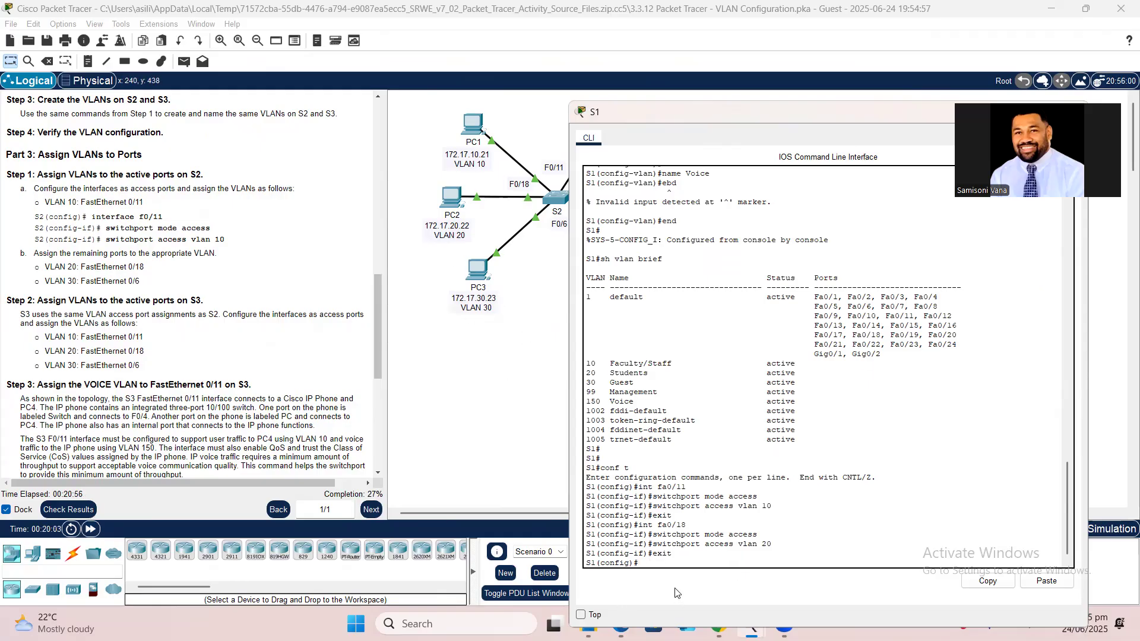
- Enter interface fa0/6 on switch S1 and set it to access mode with switchport mode access
text(int fa0/18)
key(BackSpace)
key(BackSpace)
text(6)
key(Return)
key(Up)
key(Up)
key(Up)
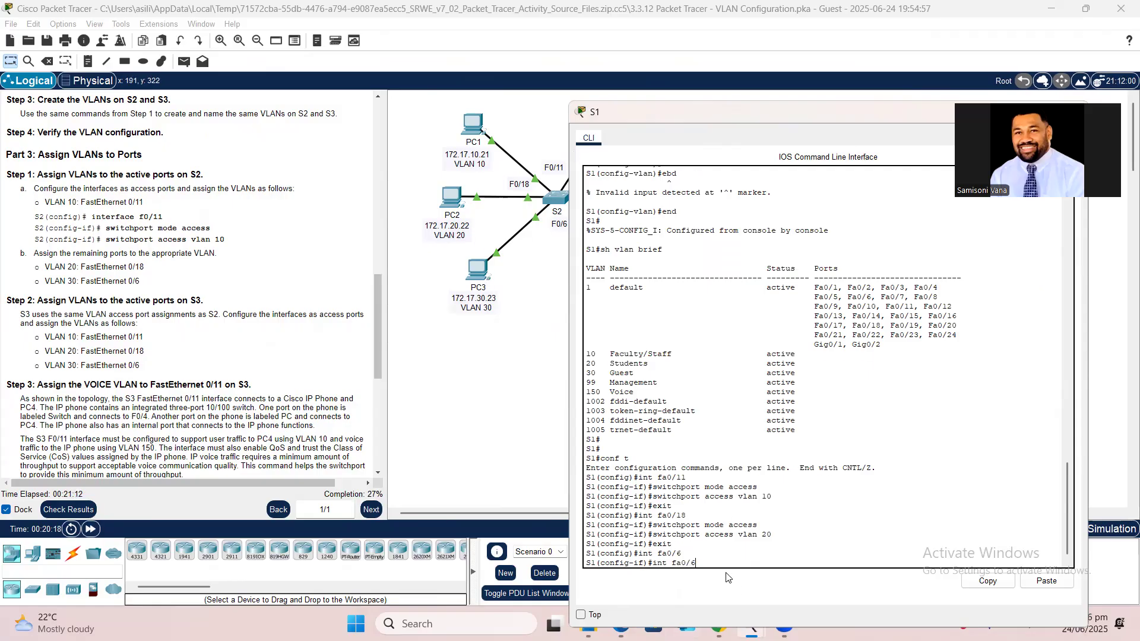
key(Up)
key(Return)
- Assign interface fa0/6 on S1 to access VLAN 30 and return to privileged EXEC mode with end
key(Up)
key(Up)
key(Up)
key(Up)
key(BackSpace)
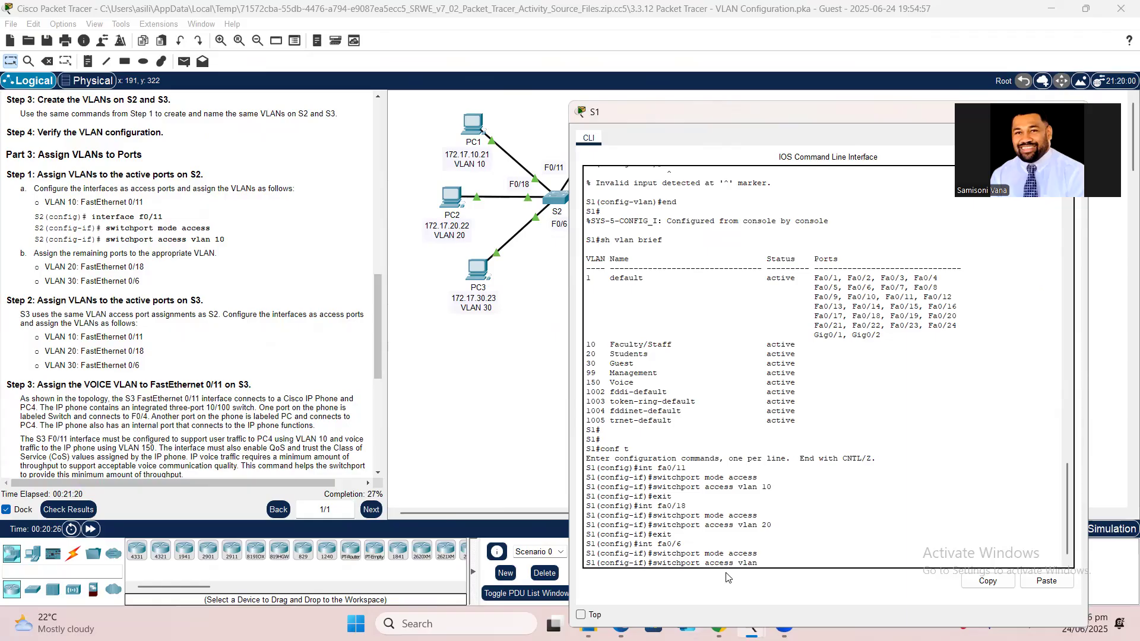
text(30)
key(Return)
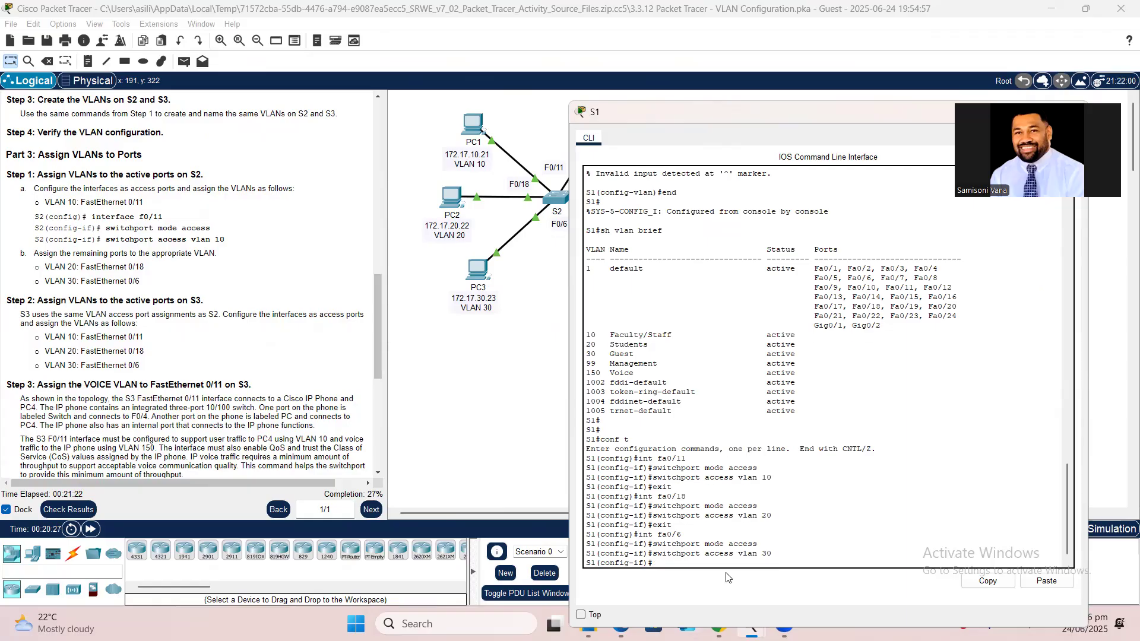
text(end)
key(Return)
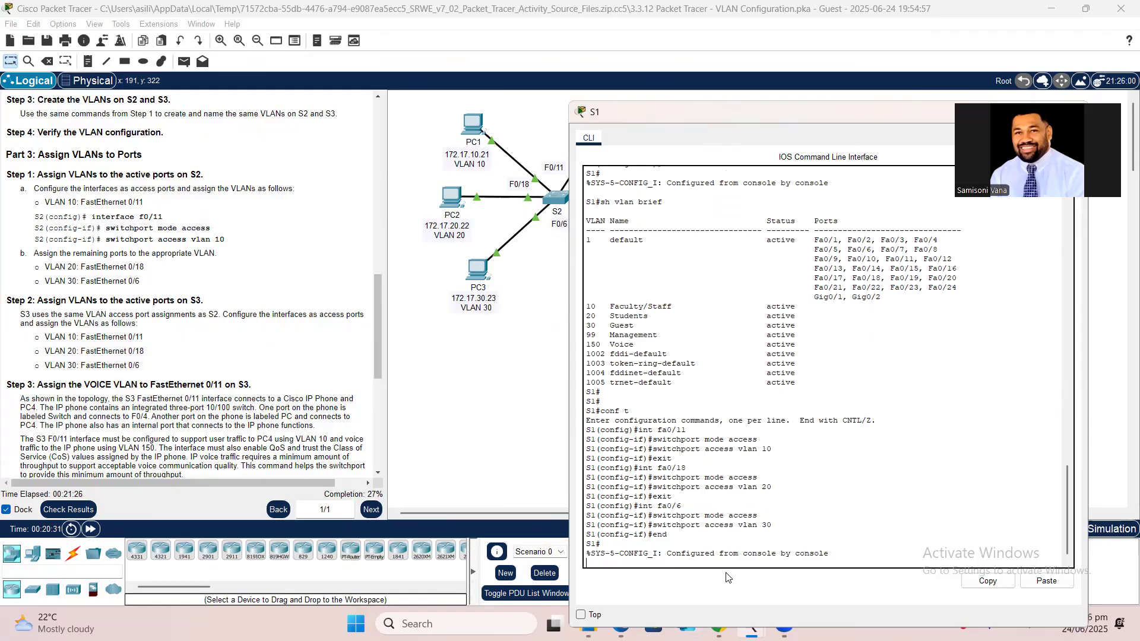
- Display the brief VLAN table on S1 to verify the port assignments, and close the S1 window
text(sh)
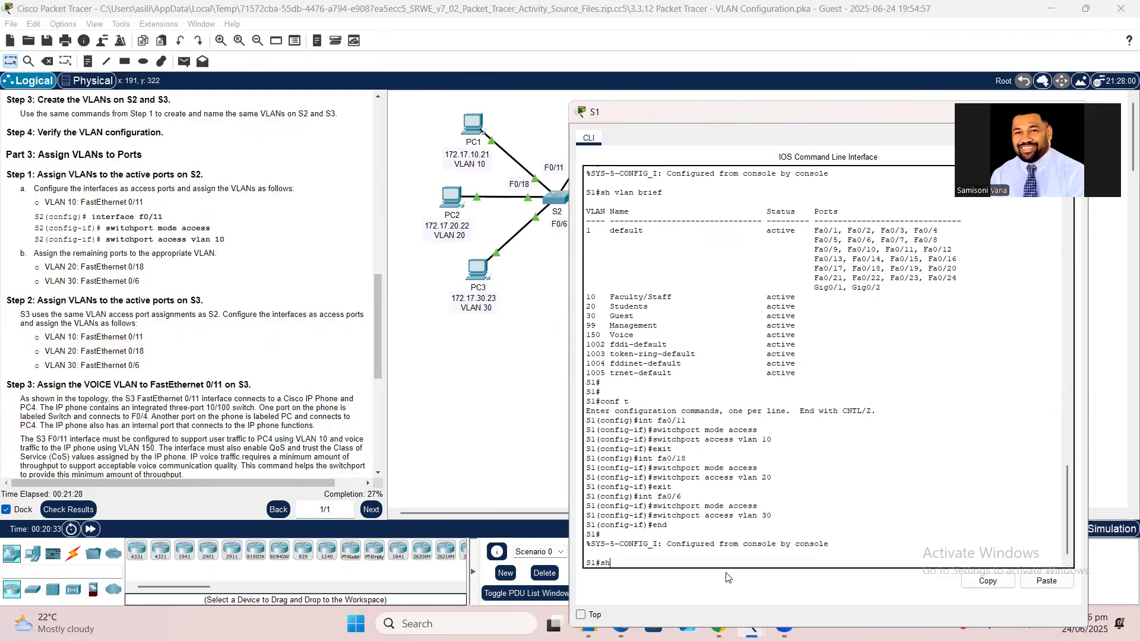
text( vlan)
text( brui)
key(BackSpace)
key(BackSpace)
text(i)
key(Return)
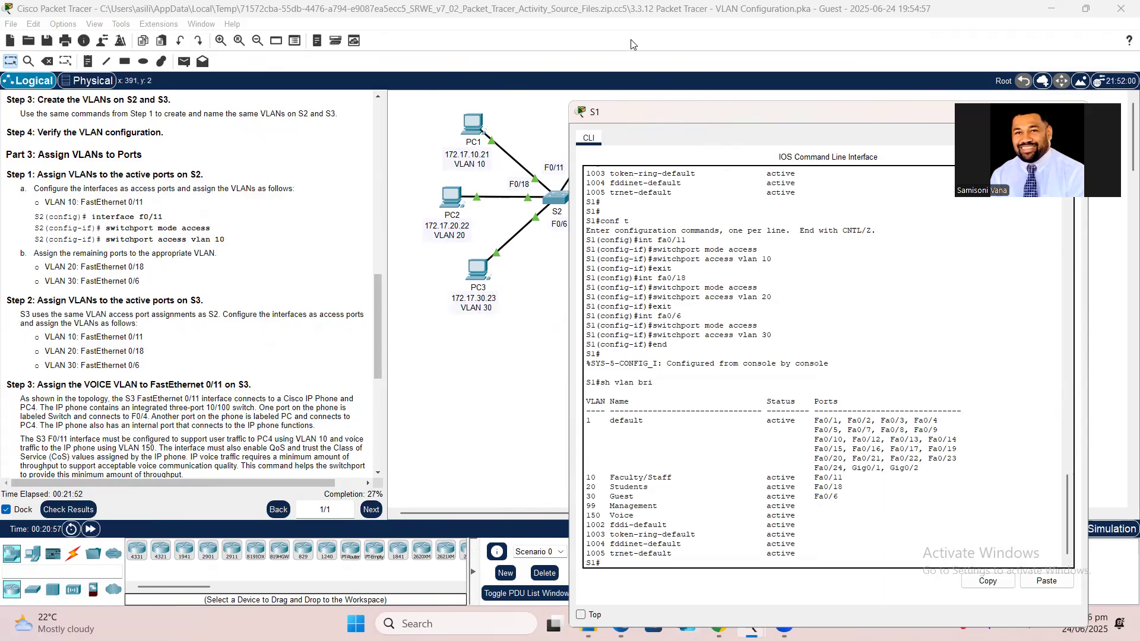
drag(651, 113, 431, 70)
click(850, 70)
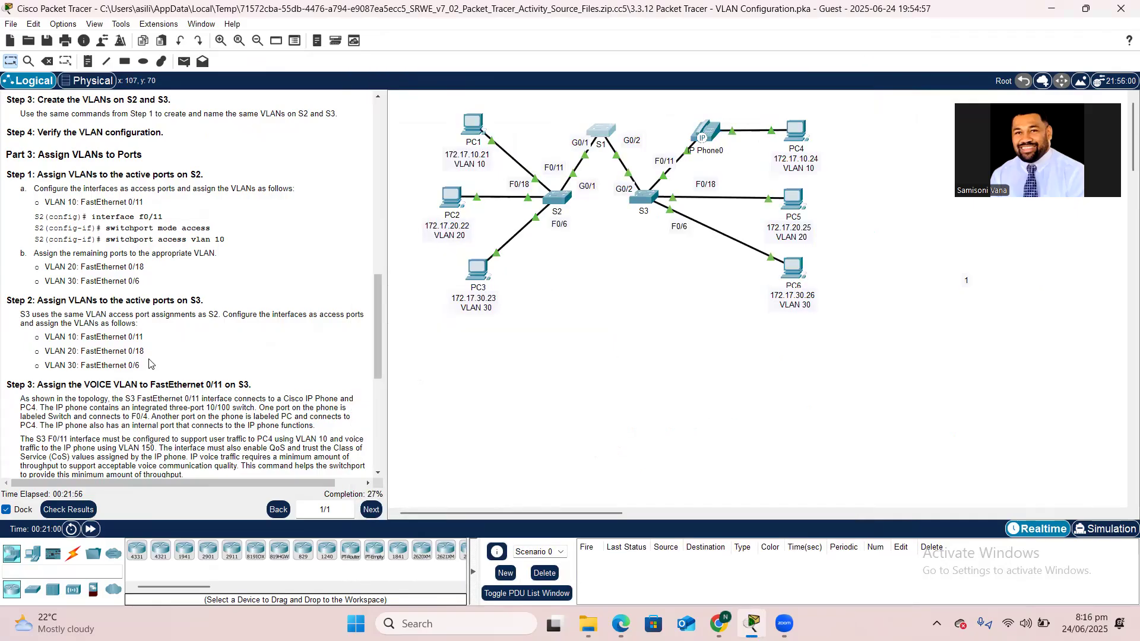
- Review the Part 3 instructions on assigning VLANs to the S2 and S3 ports and the voice VLAN to S3's FastEthernet 0/11
scroll(150, 363, down, 3)
scroll(150, 364, down, 3)
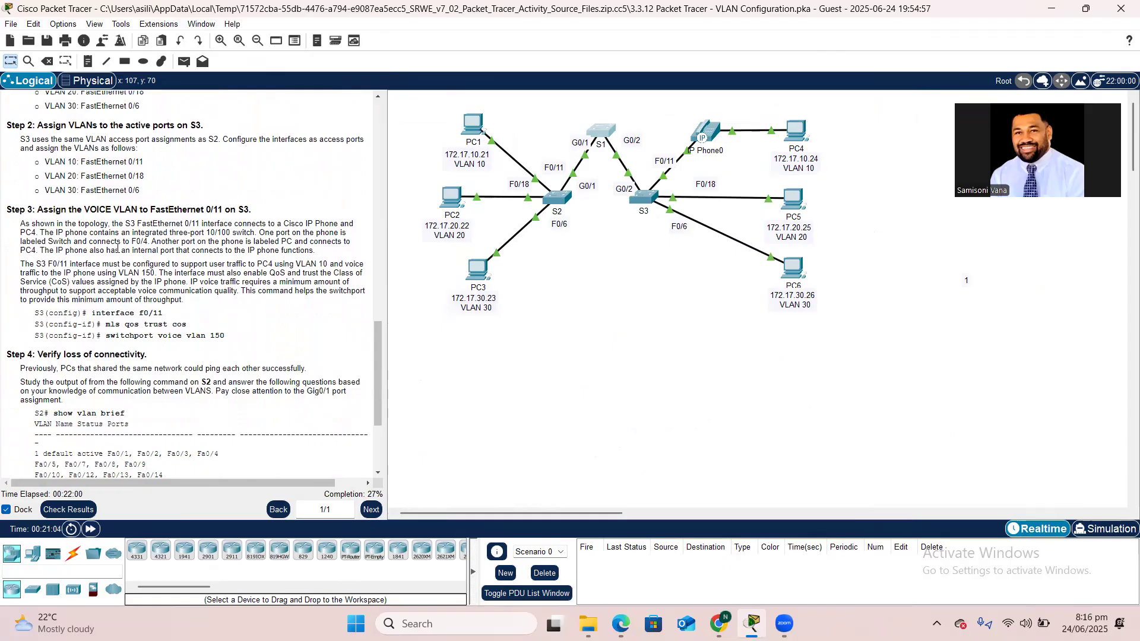
scroll(117, 247, right, 1)
scroll(117, 246, down, 1)
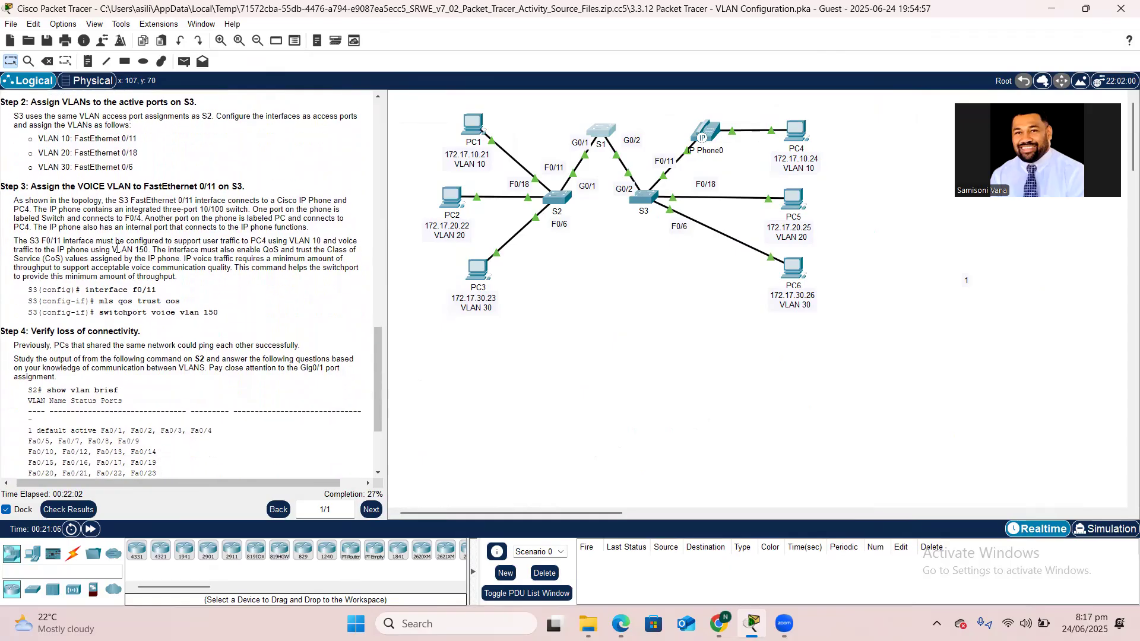
scroll(117, 246, down, 1)
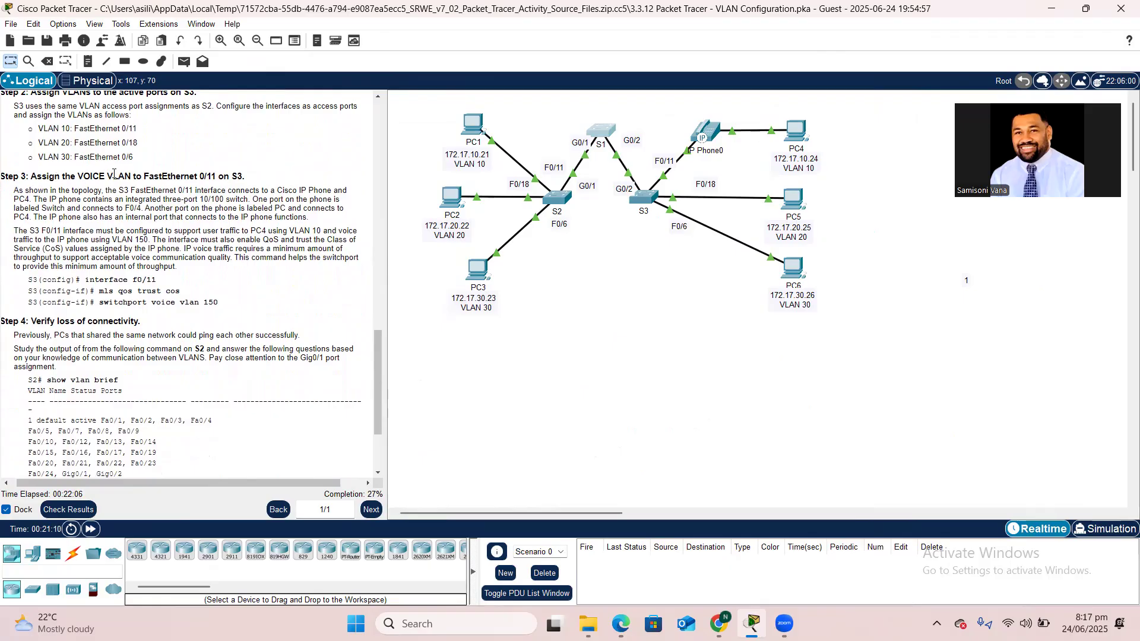
scroll(143, 185, up, 6)
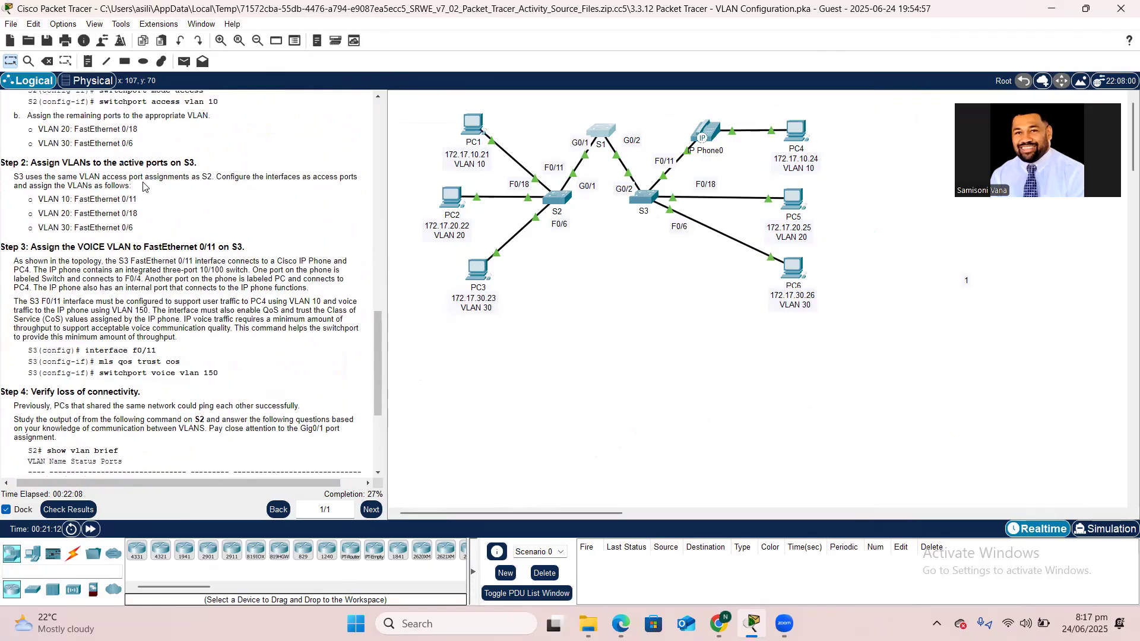
scroll(144, 186, down, 1)
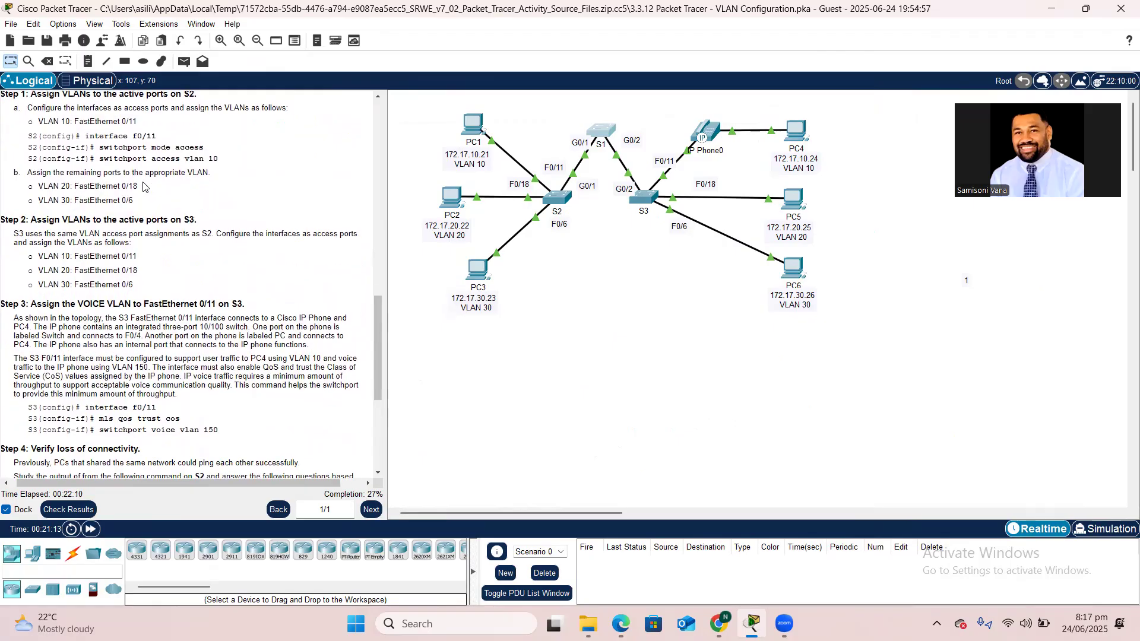
scroll(143, 186, up, 1)
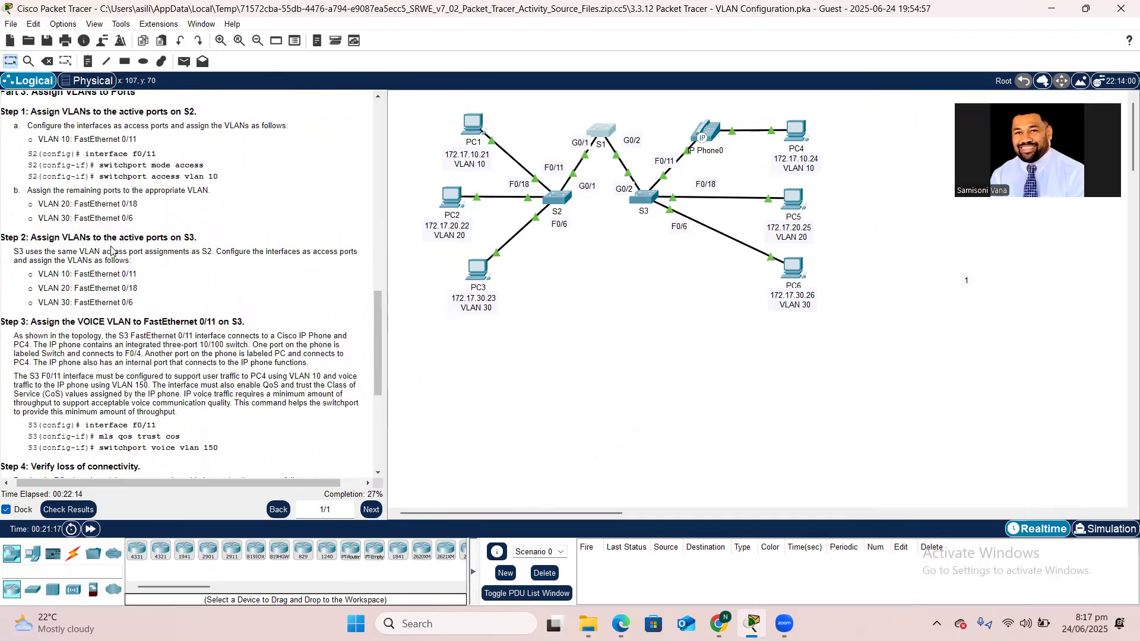
scroll(113, 250, down, 1)
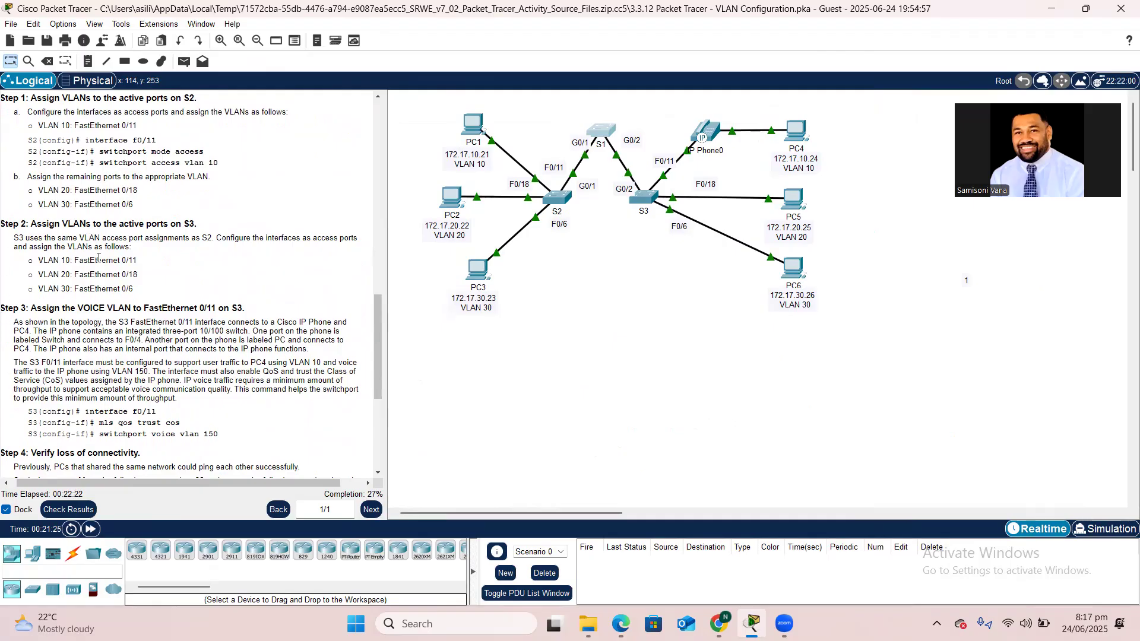
scroll(101, 264, up, 1)
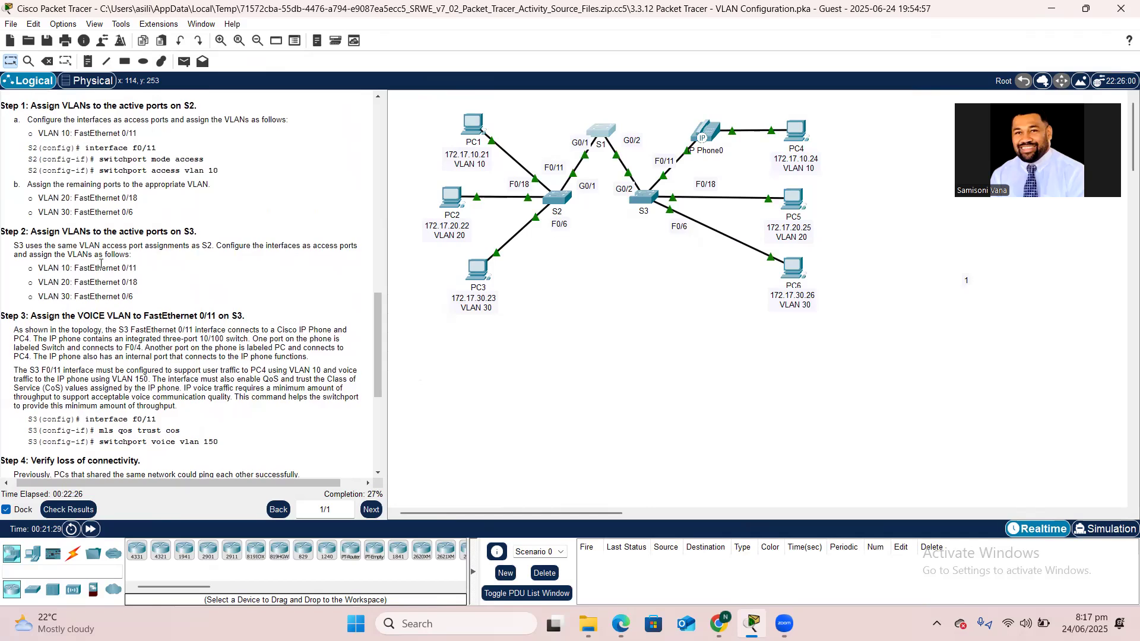
scroll(267, 243, down, 4)
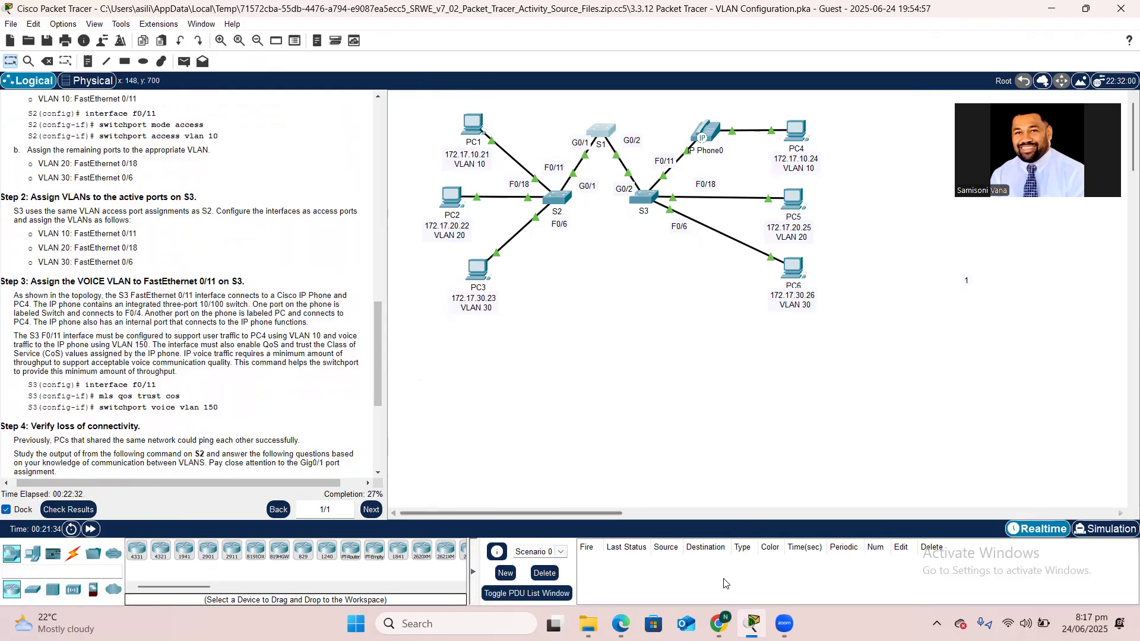
- Open the command line of switch S3 and enter global configuration mode with conf t
click(640, 197)
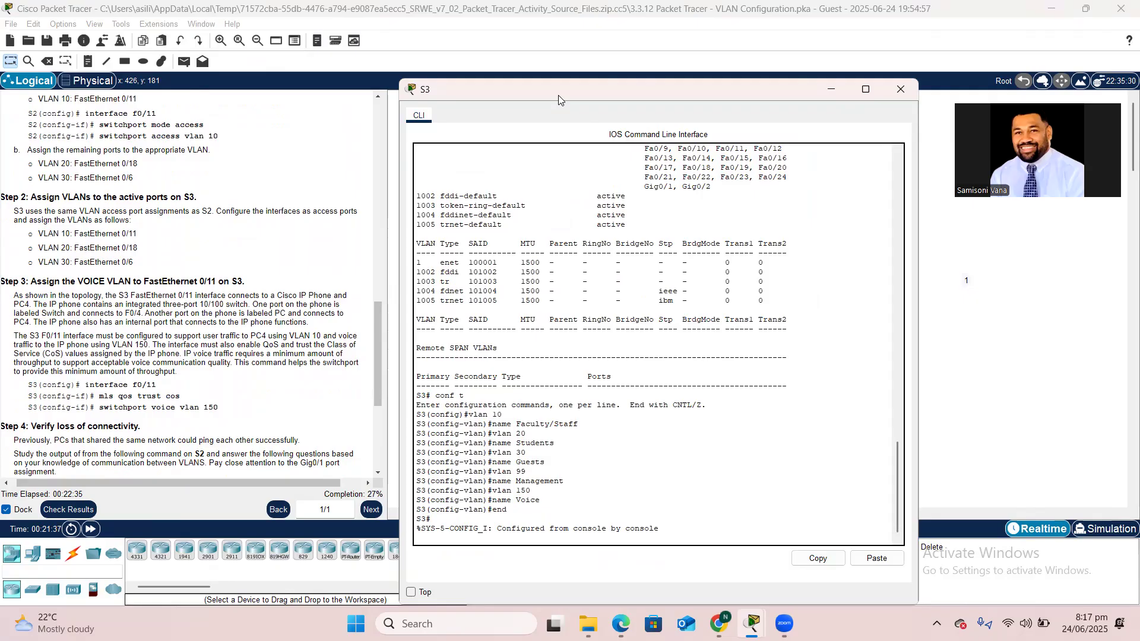
drag(558, 95, 234, 80)
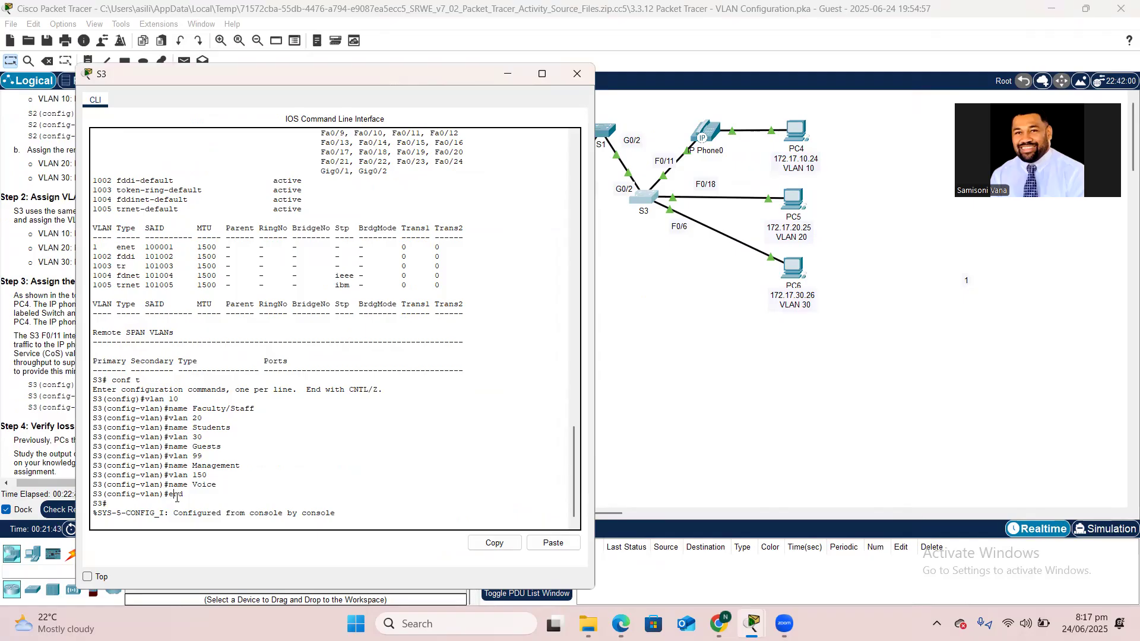
key(Return)
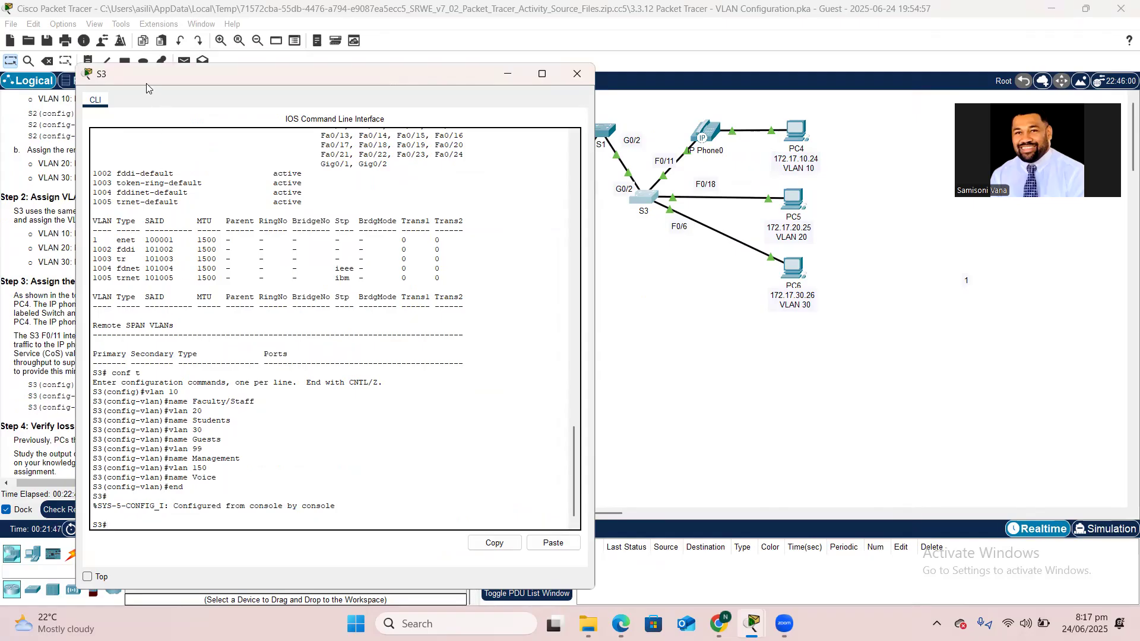
drag(144, 80, 165, 88)
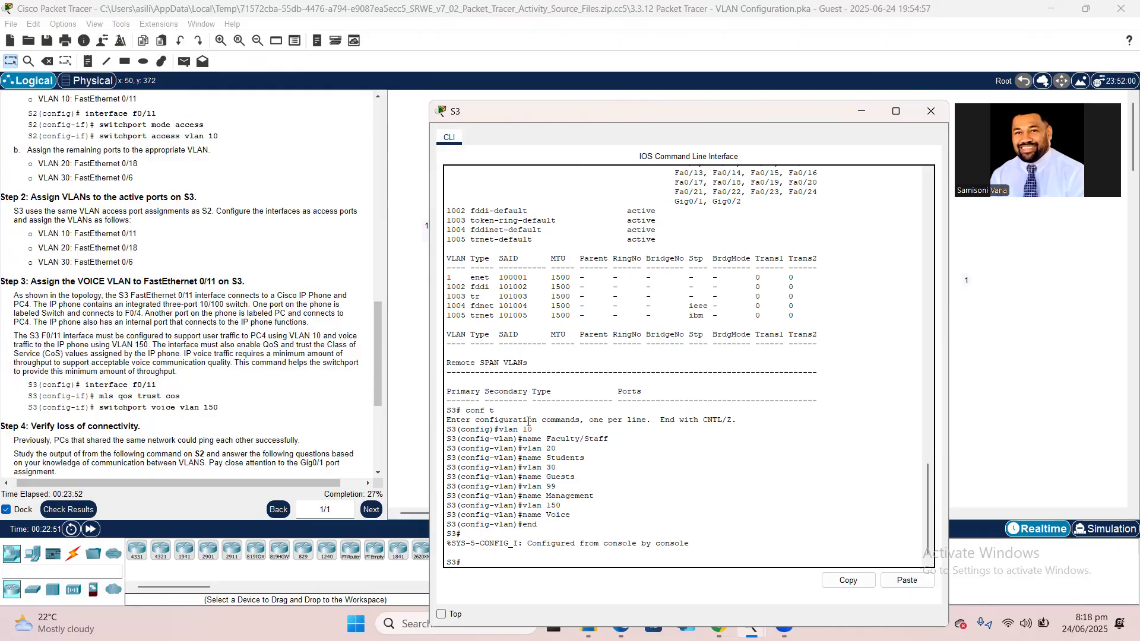
scroll(528, 422, down, 2)
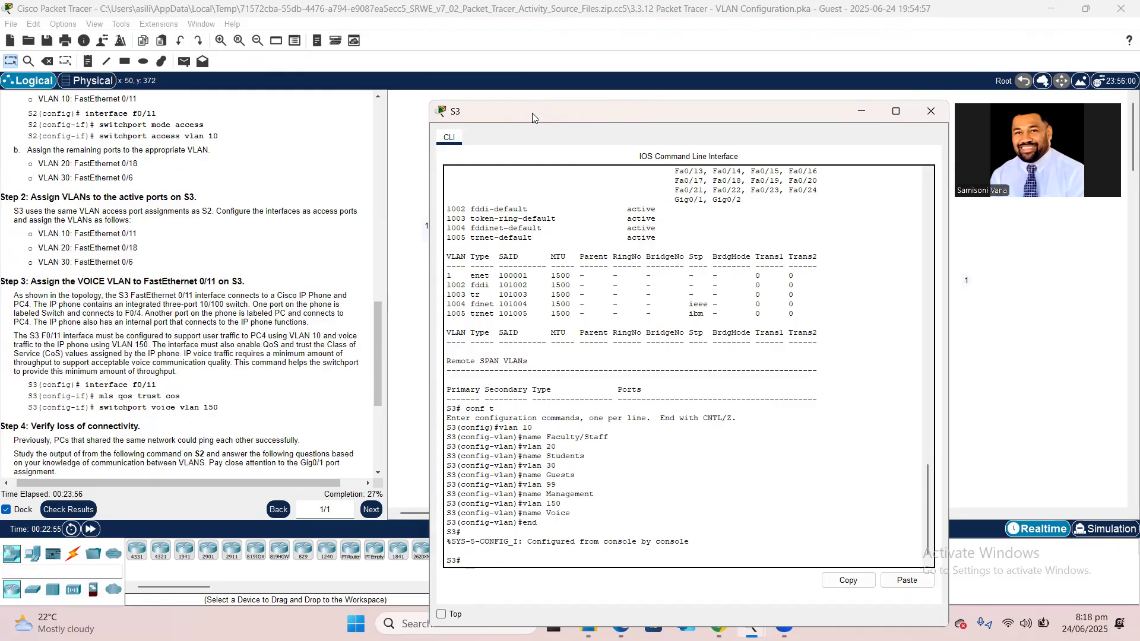
drag(532, 117, 177, 61)
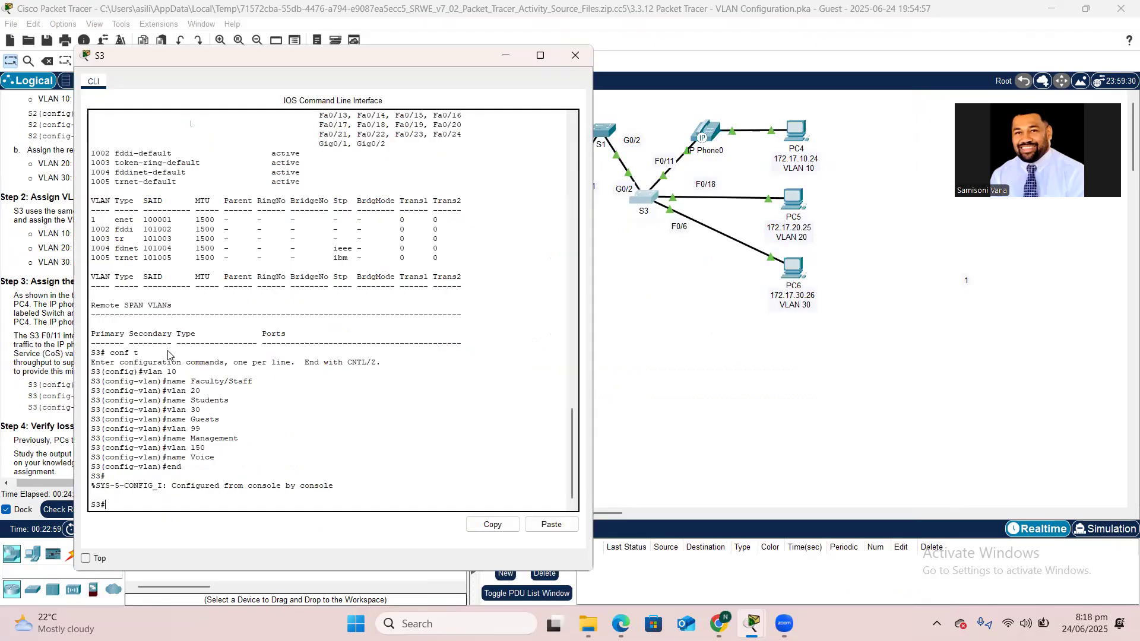
text(conf t)
key(Return)
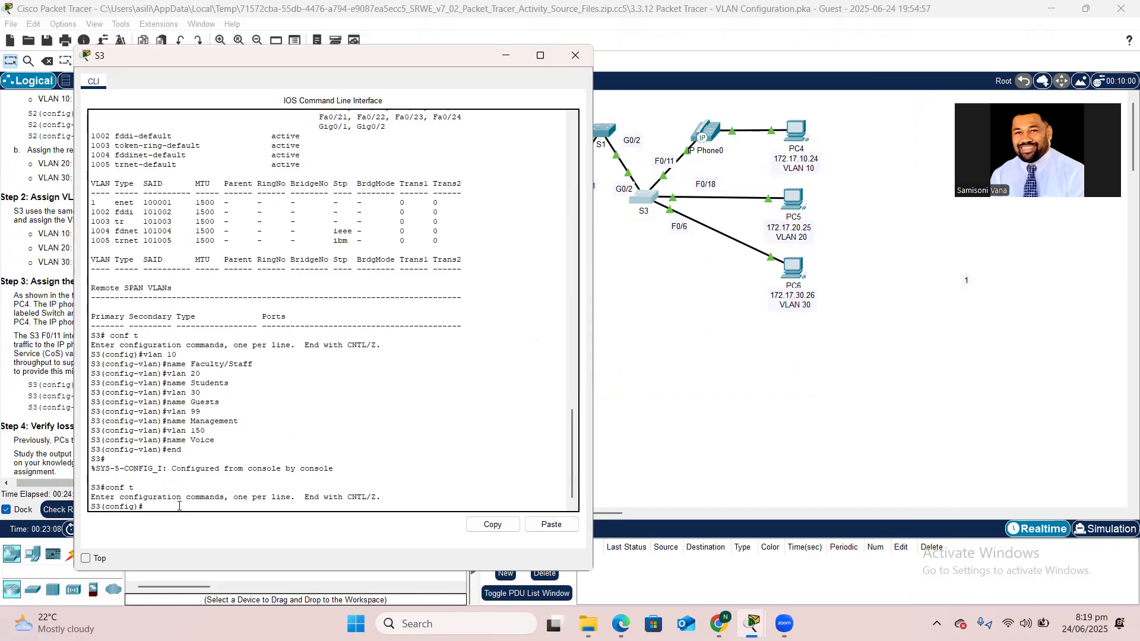
- Enter interface fa0/11 on S3 and set it to access mode with switchport mode access
text(int fa0/11)
key(Return)
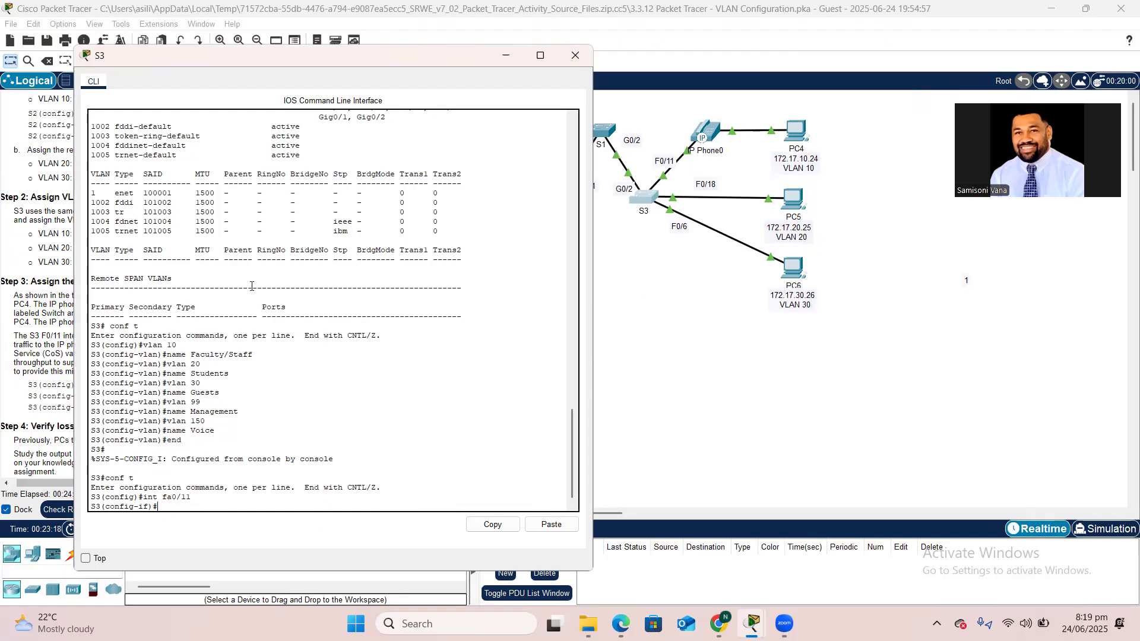
text(switchport mode access)
key(Return)
- Assign interface fa0/11 on S3 to access VLAN 10 and exit its interface configuration
text(switchport )
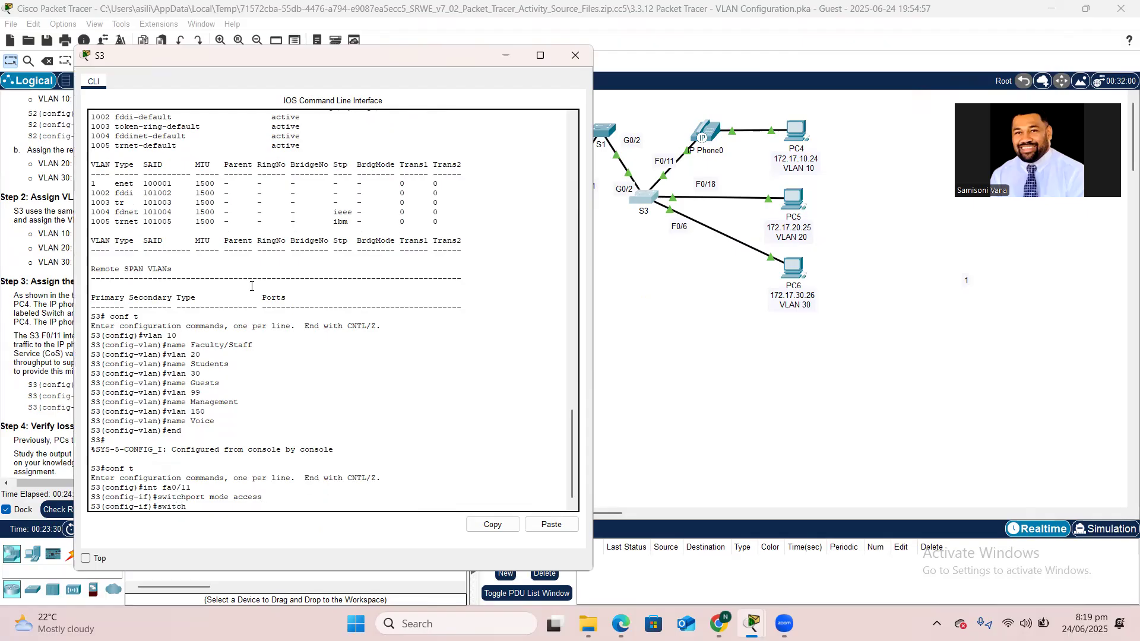
text(access vlan)
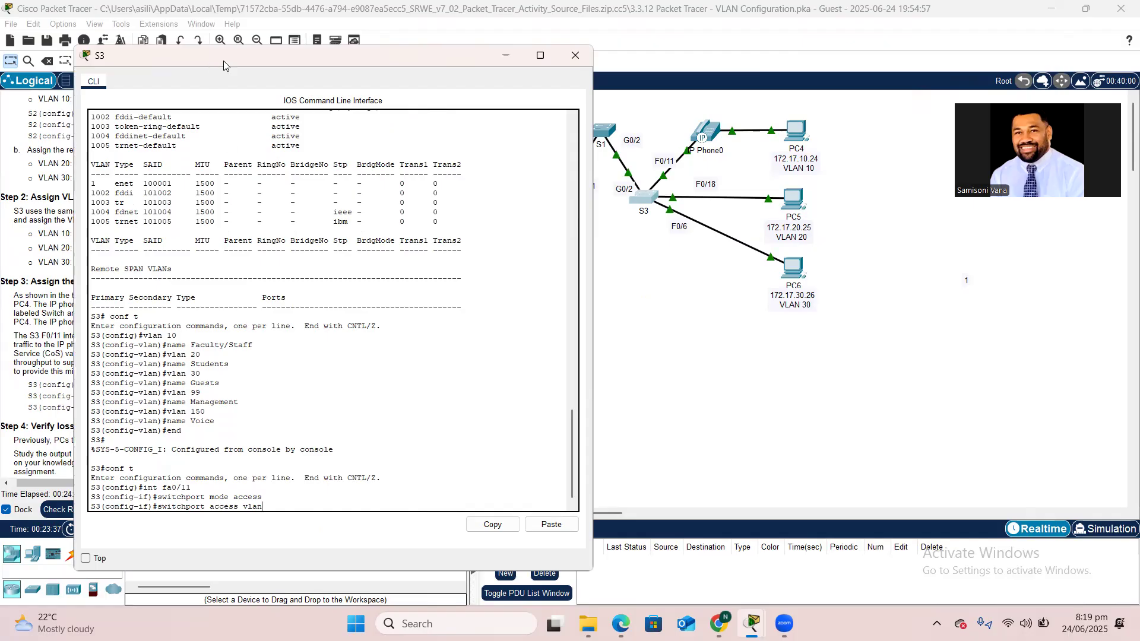
drag(223, 64, 216, 45)
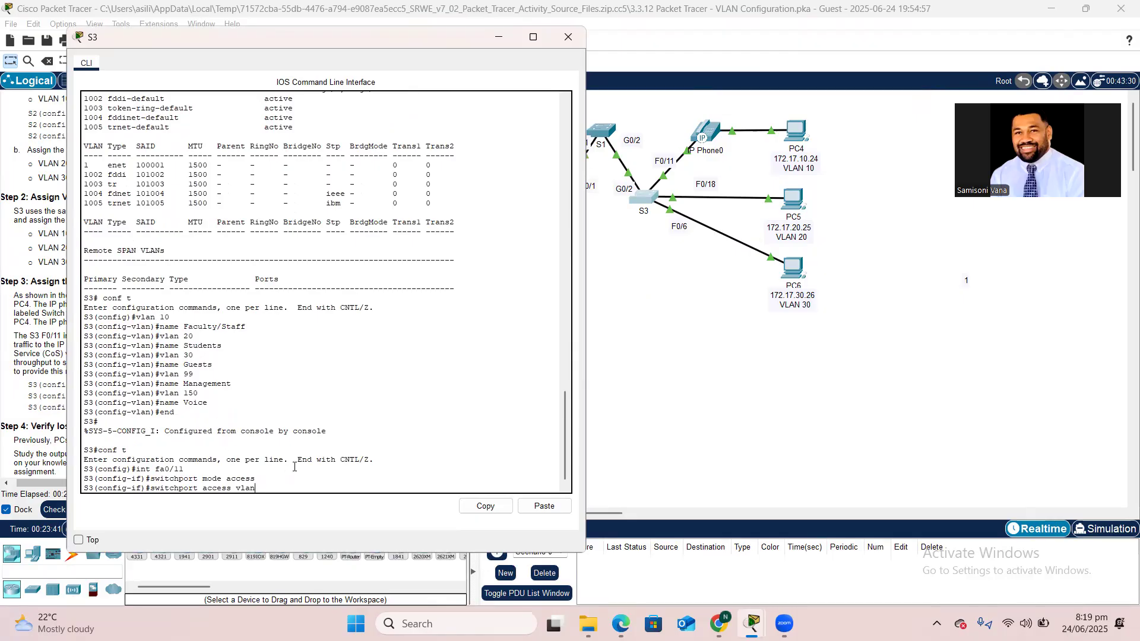
text(10)
key(Return)
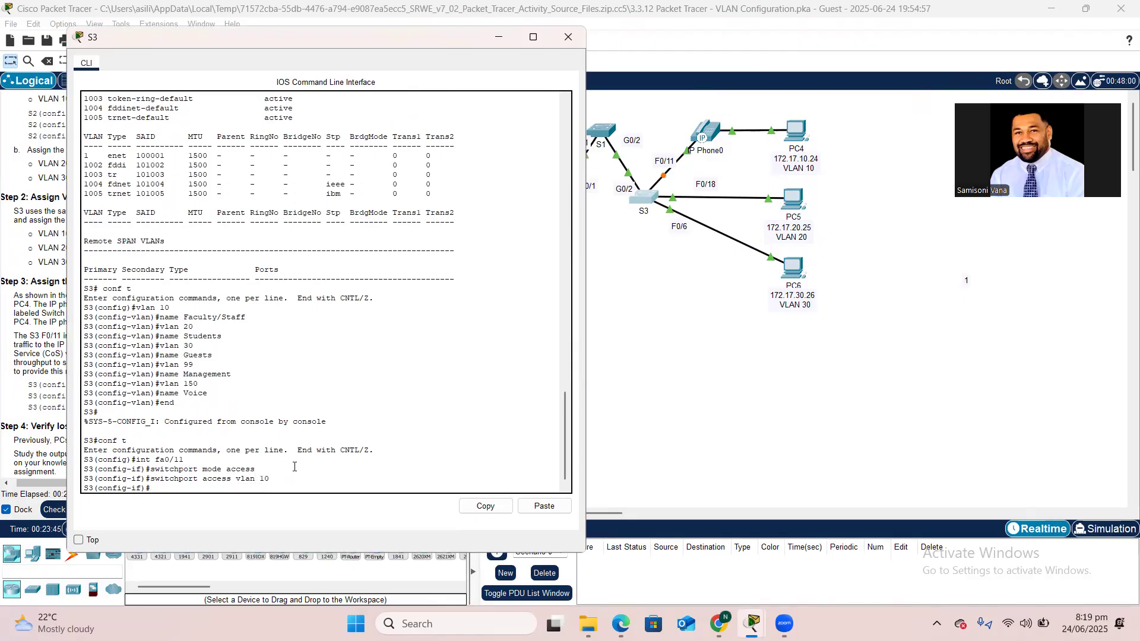
text(exit)
key(Return)
- Enter interface fa0/18 on S3 and set it to access mode with switchport mode access
key(Up)
key(Up)
key(Up)
key(Up)
key(BackSpace)
key(BackSpace)
text(18)
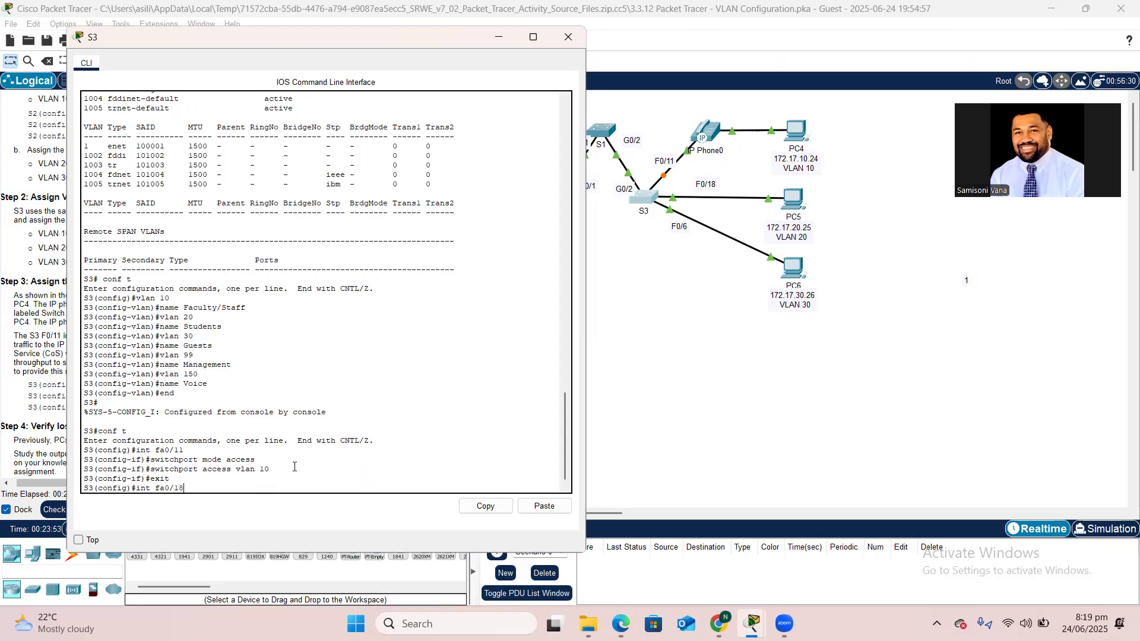
key(Return)
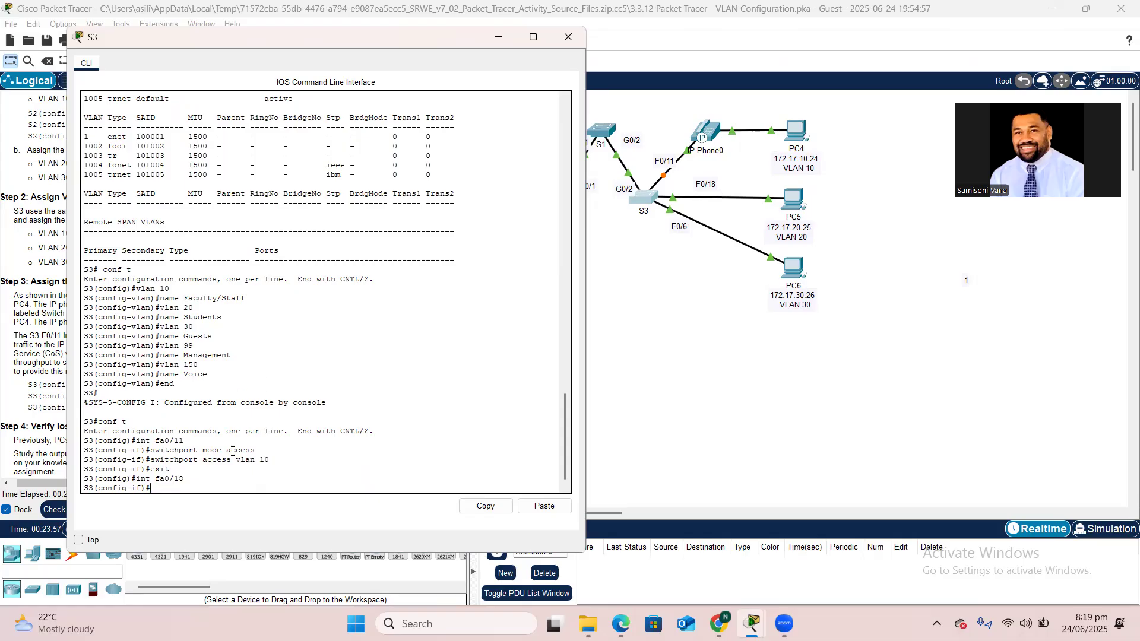
key(Up)
key(Up)
key(Up)
key(Up)
key(Return)
- Assign interface fa0/18 on S3 to access VLAN 20 and exit its interface configuration
key(Up)
key(Up)
key(Down)
key(Up)
key(Up)
key(Up)
key(BackSpace)
key(BackSpace)
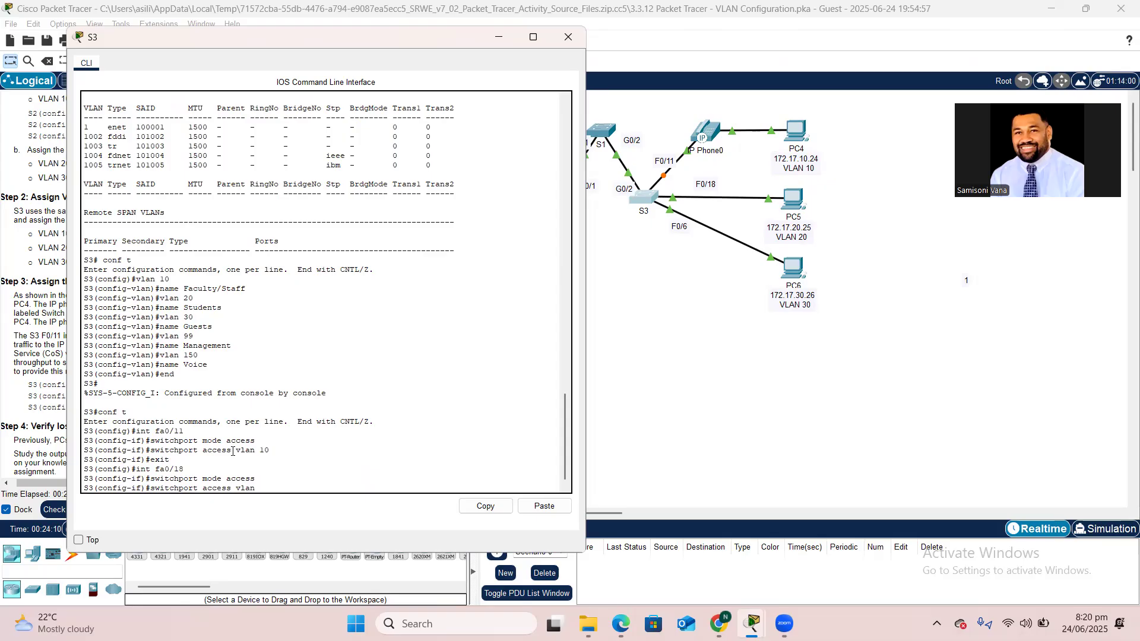
text(20)
key(Return)
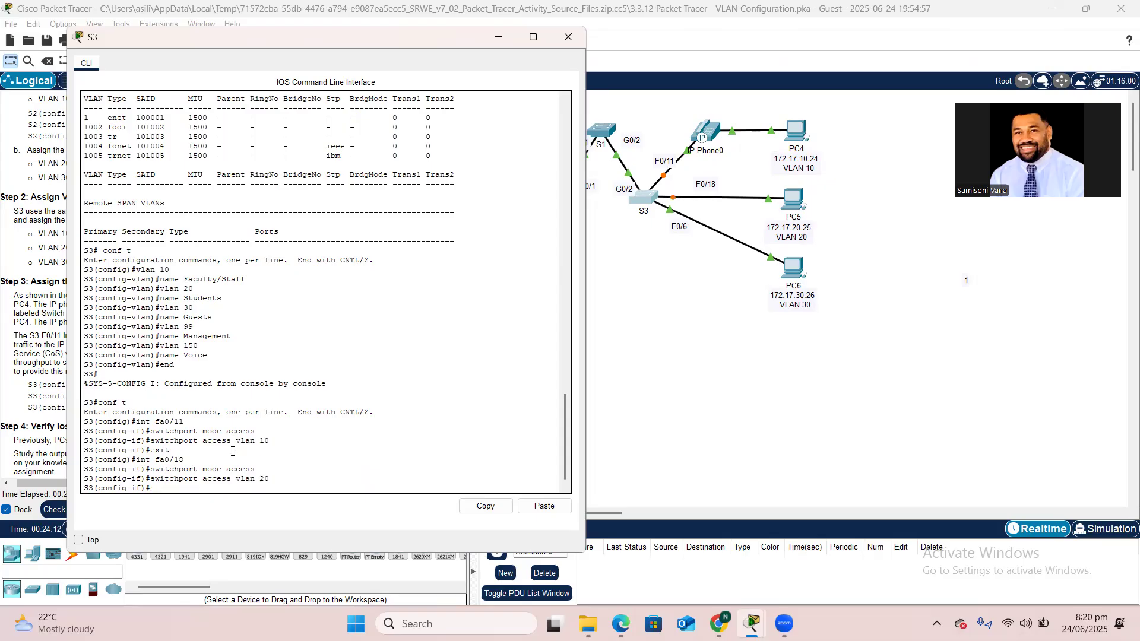
text(exit)
key(Return)
- Enter interface fa0/6 on S3 and set it to access mode with switchport mode access
key(Up)
key(Up)
key(Up)
key(Up)
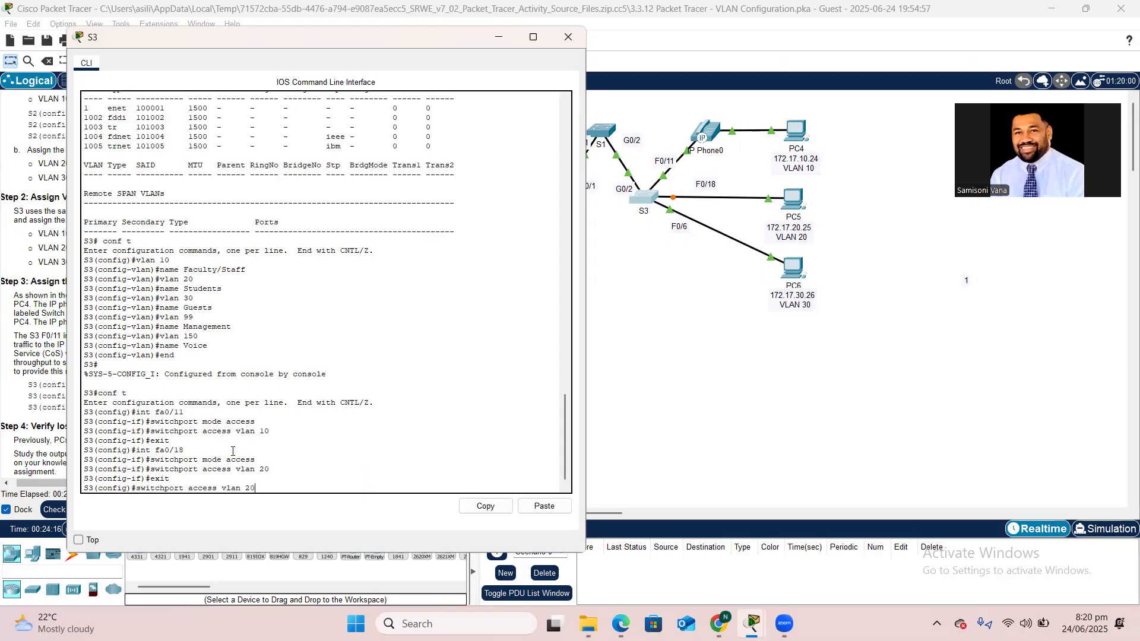
key(BackSpace)
key(BackSpace)
text(6)
key(Return)
key(Up)
key(Up)
key(Up)
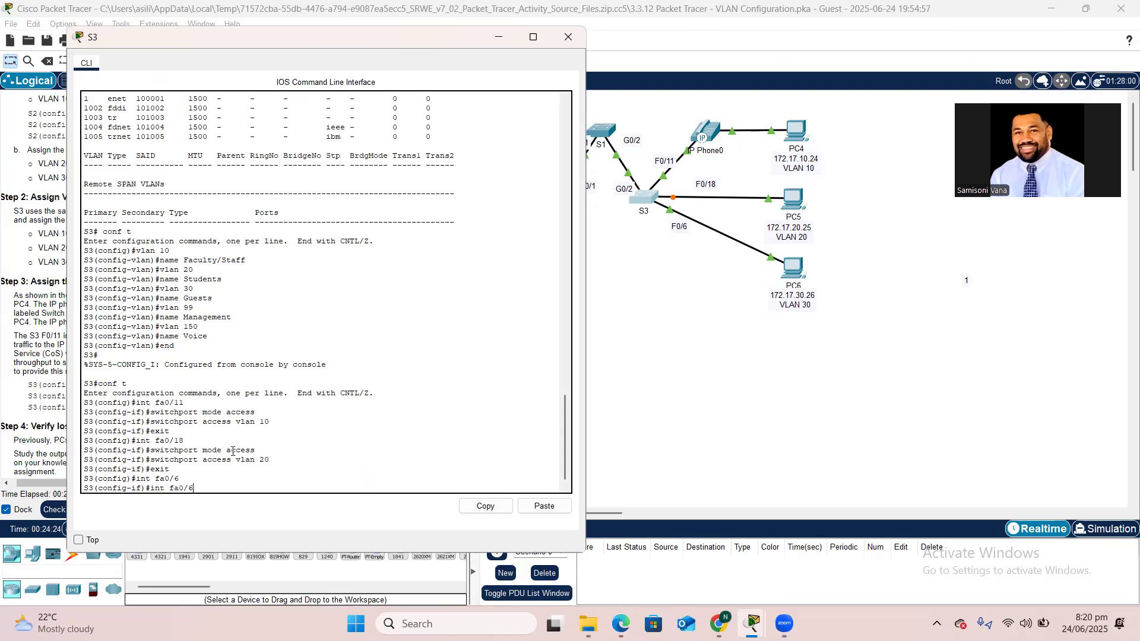
key(Up)
key(Return)
- Assign interface fa0/6 on S3 to access VLAN 30 and end the configuration session
key(Up)
key(Up)
key(Up)
key(Up)
key(BackSpace)
key(BackSpace)
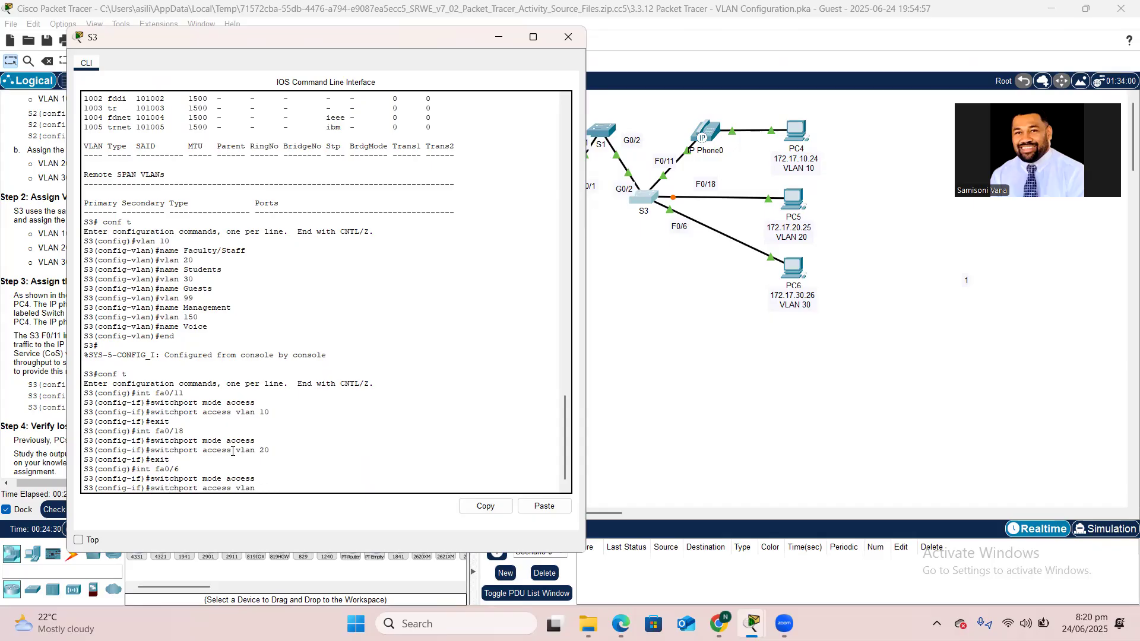
text(30)
key(Return)
text(en)
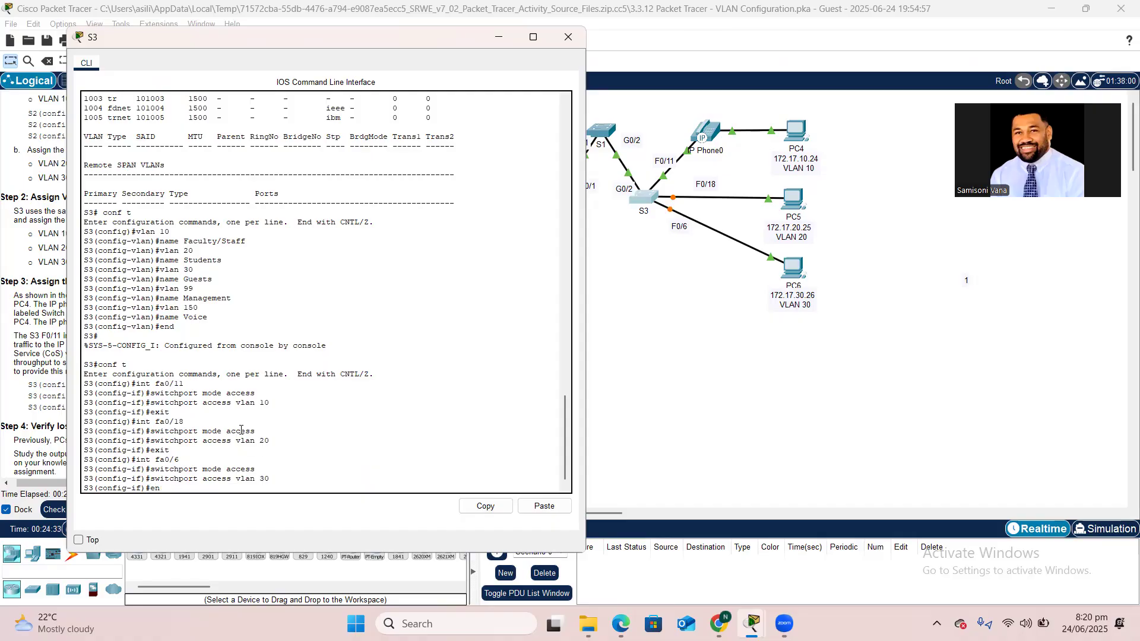
text(d)
key(Return)
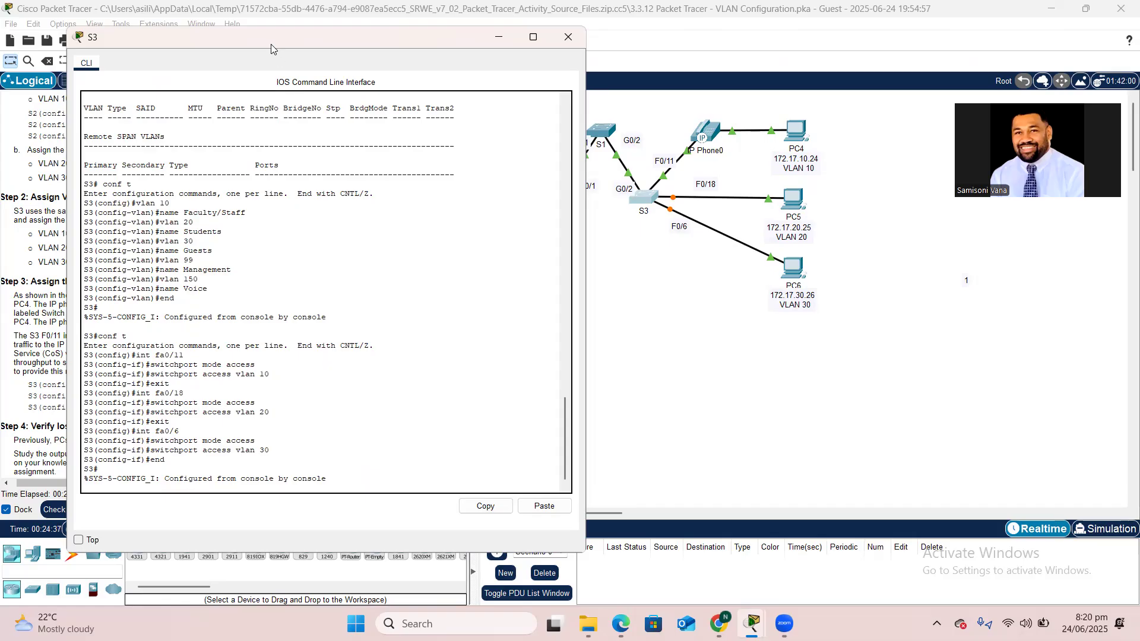
- Review the voice VLAN instructions, enter global configuration mode on S3 and open interface fa0/11
drag(271, 44, 296, 48)
drag(361, 63, 777, 106)
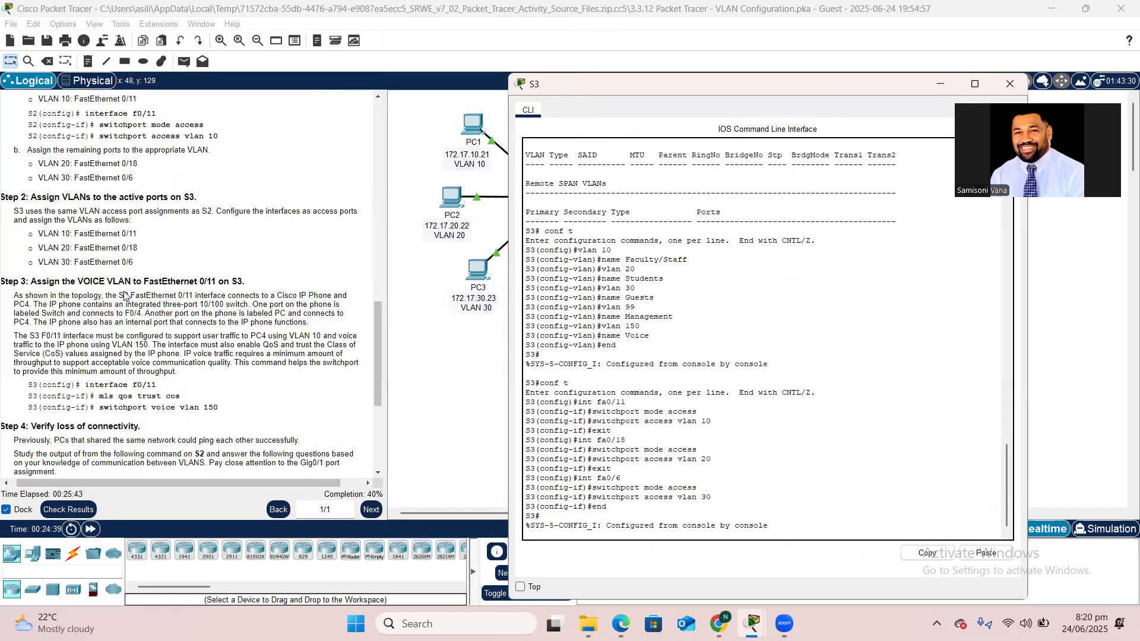
scroll(125, 293, down, 3)
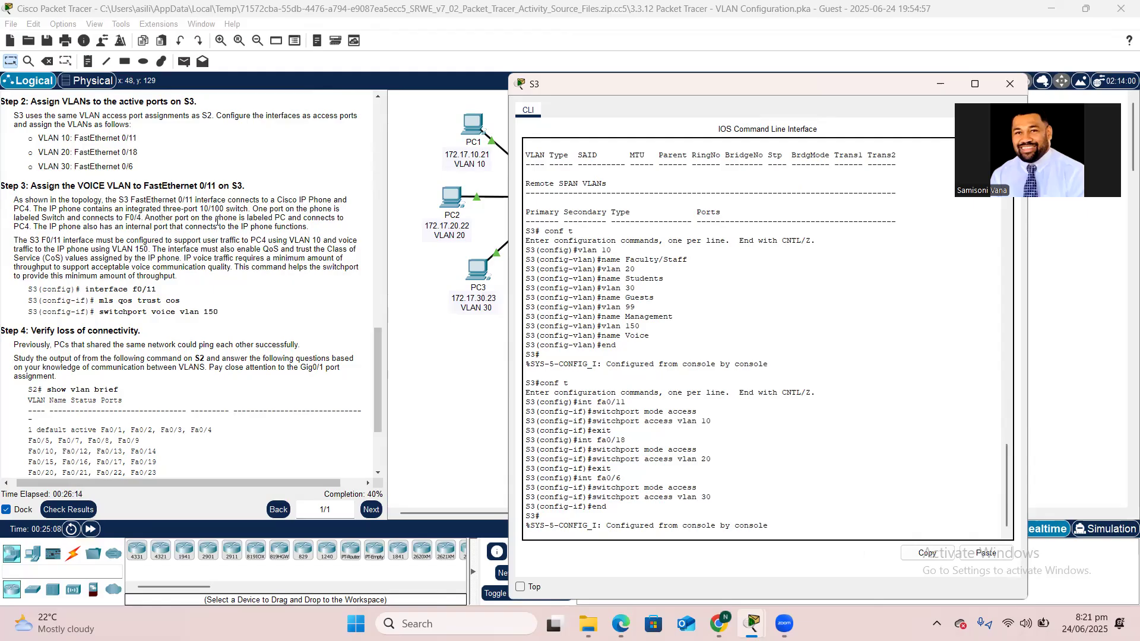
drag(622, 88, 162, 123)
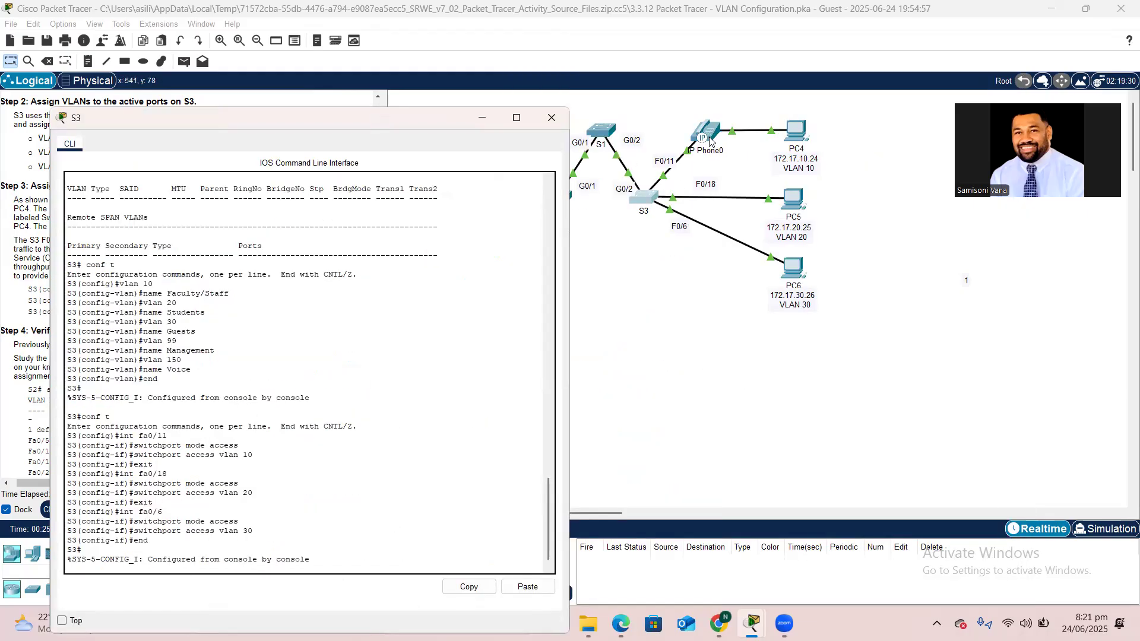
drag(325, 116, 809, 58)
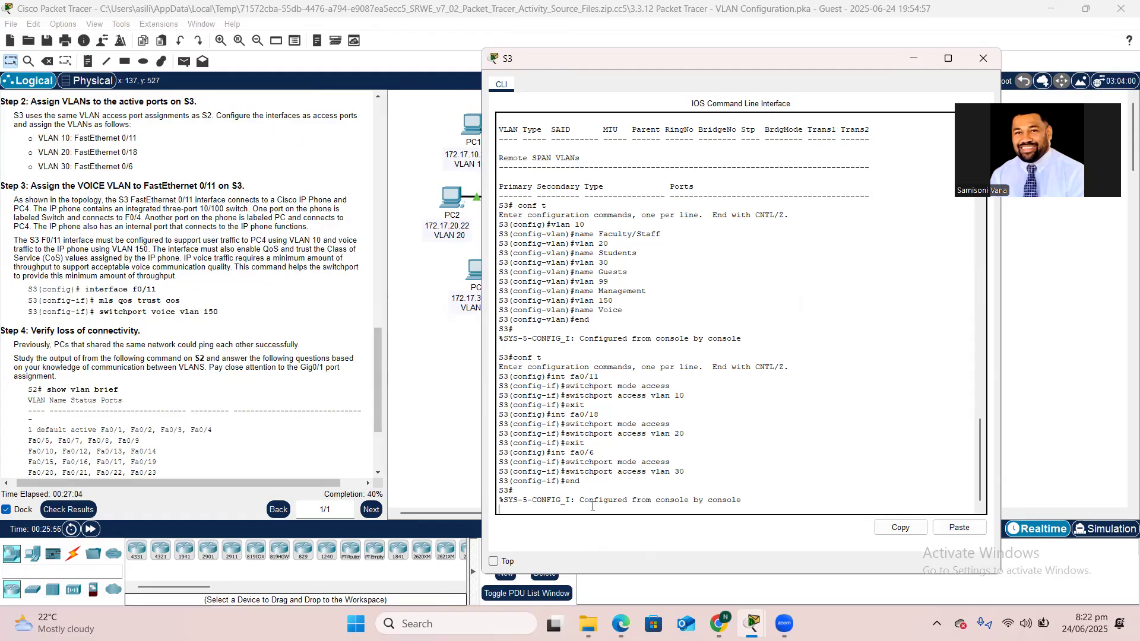
key(Return)
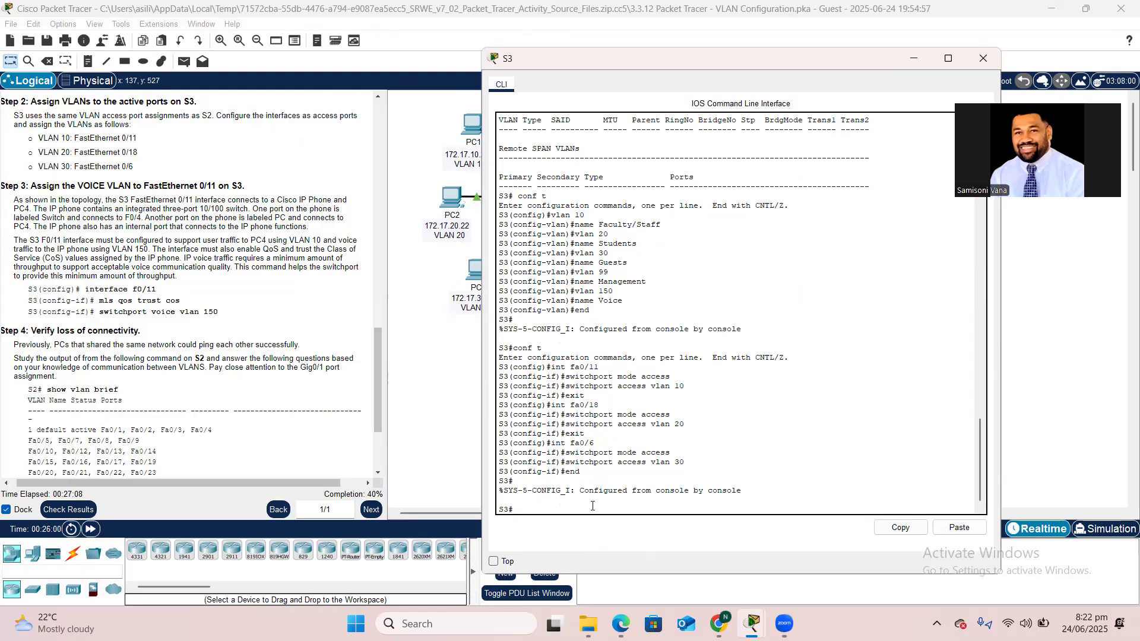
text(conf t)
key(Return)
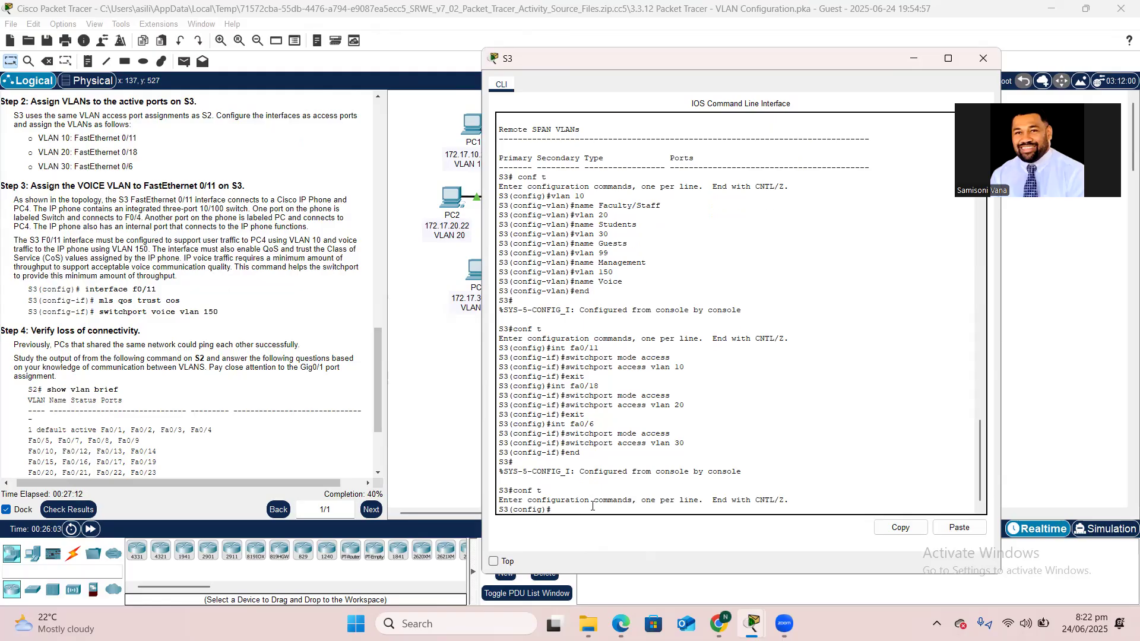
text(int fa0/11)
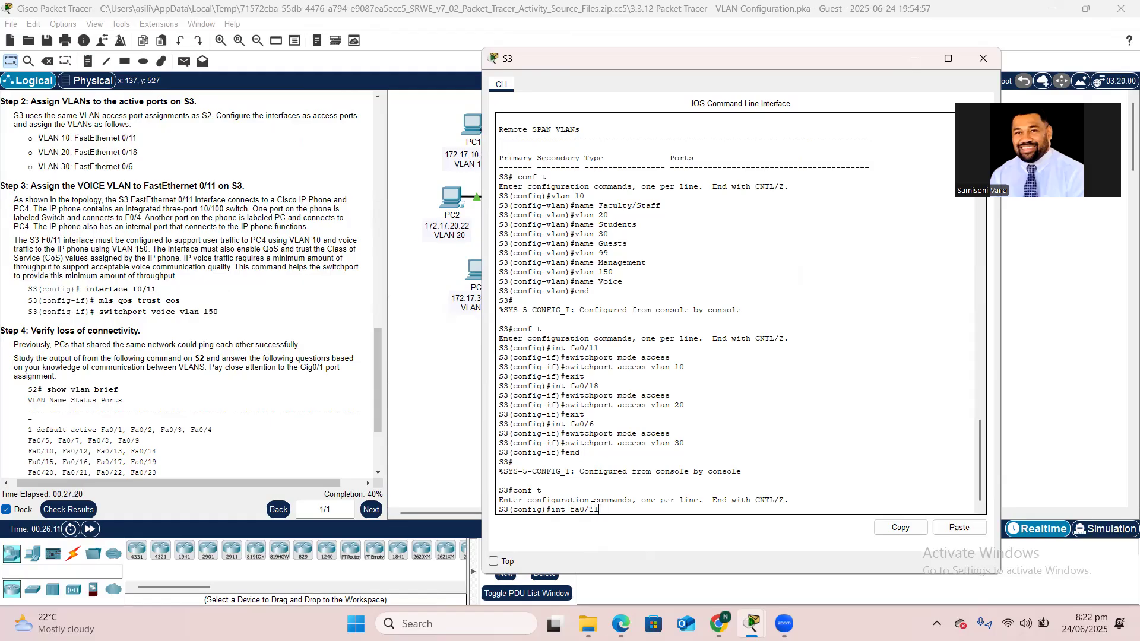
key(Return)
- Enable CoS trust on S3's fa0/11 interface with mls qos trust cos
key(Up)
key(Up)
key(Up)
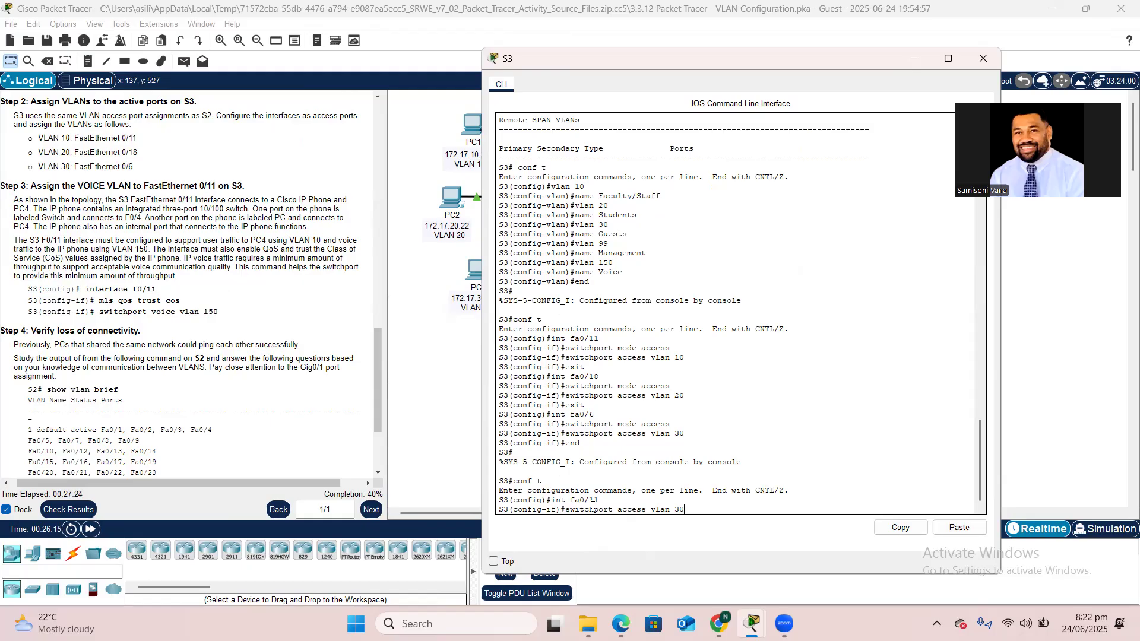
key(Up)
key(BackSpace)
key(BackSpace)
key(BackSpace)
key(BackSpace)
key(BackSpace)
key(BackSpace)
key(BackSpace)
key(BackSpace)
key(BackSpace)
key(BackSpace)
key(BackSpace)
key(BackSpace)
key(BackSpace)
key(BackSpace)
key(BackSpace)
key(BackSpace)
key(BackSpace)
key(BackSpace)
key(BackSpace)
key(BackSpace)
key(BackSpace)
key(BackSpace)
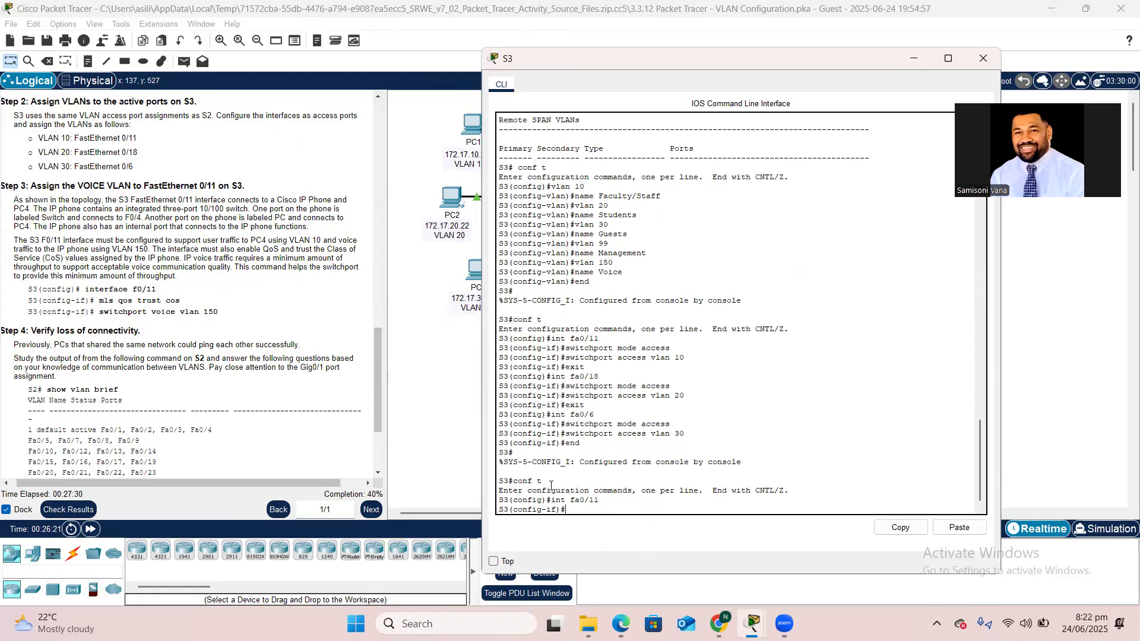
text(mls qos trust cos)
key(Return)
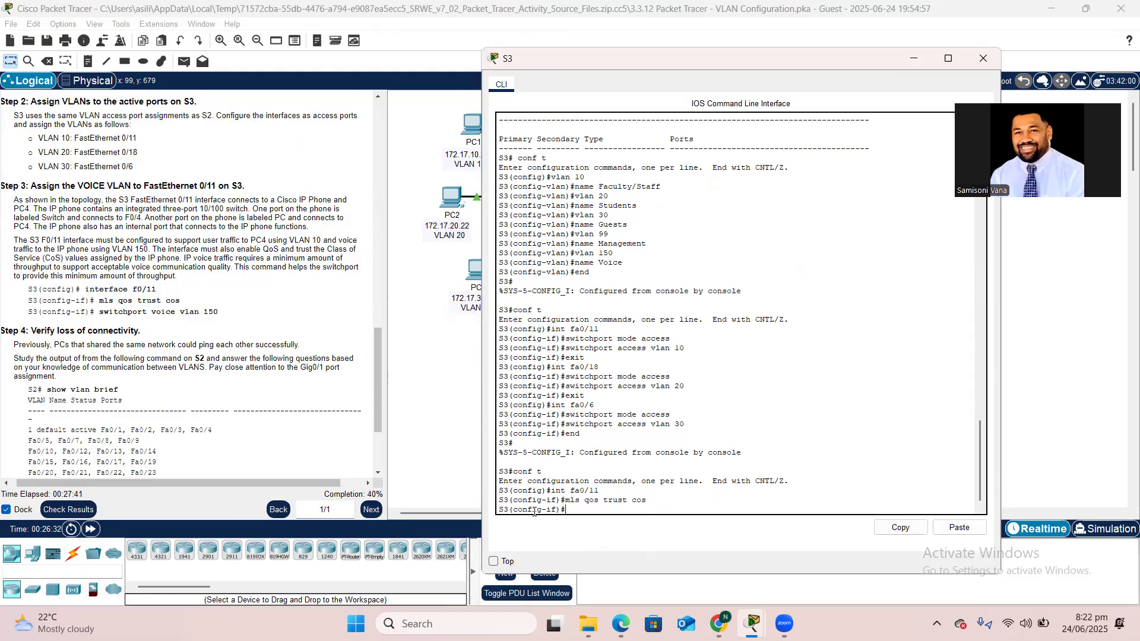
- Set interface fa0/11 on S3 to VLAN 150 with switchport access vlan 150
key(Up)
key(Up)
key(Up)
key(Up)
key(BackSpace)
text(2)
key(BackSpace)
text(150)
key(Return)
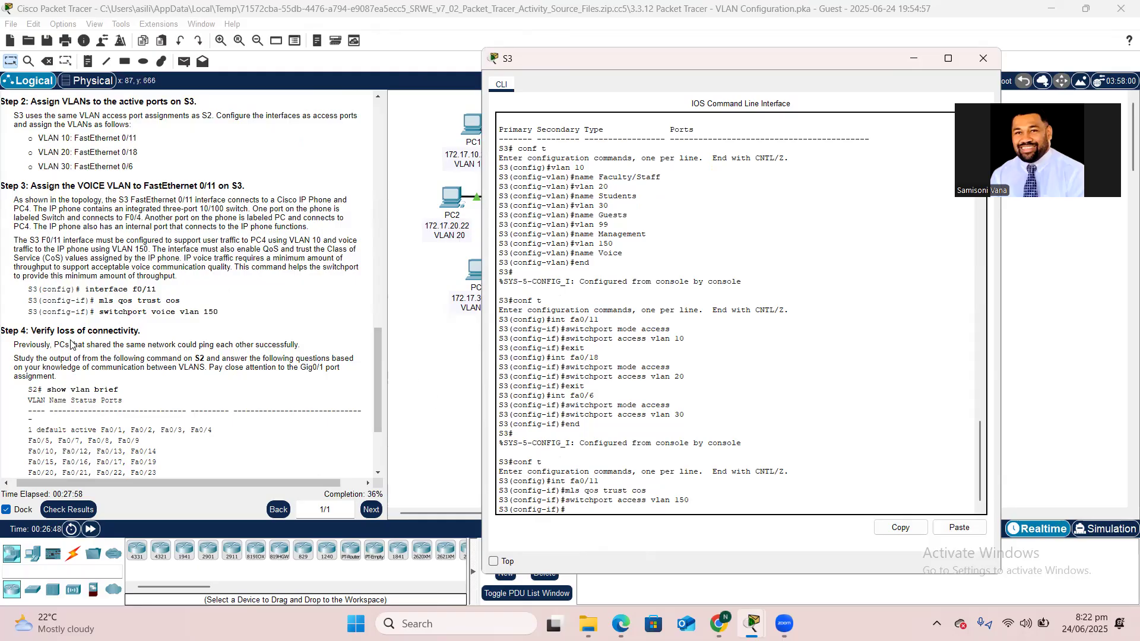
- Read the Step 4 connectivity instructions, end the configuration session on S3 and close its console window
scroll(70, 343, down, 1)
scroll(73, 345, down, 1)
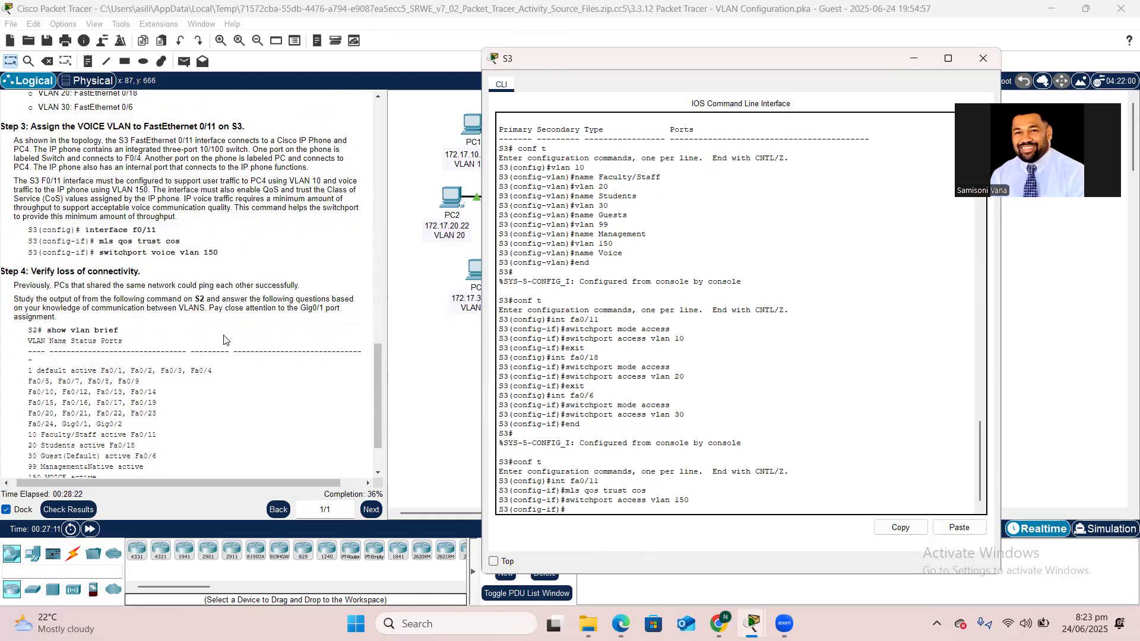
scroll(224, 340, down, 2)
scroll(224, 340, down, 1)
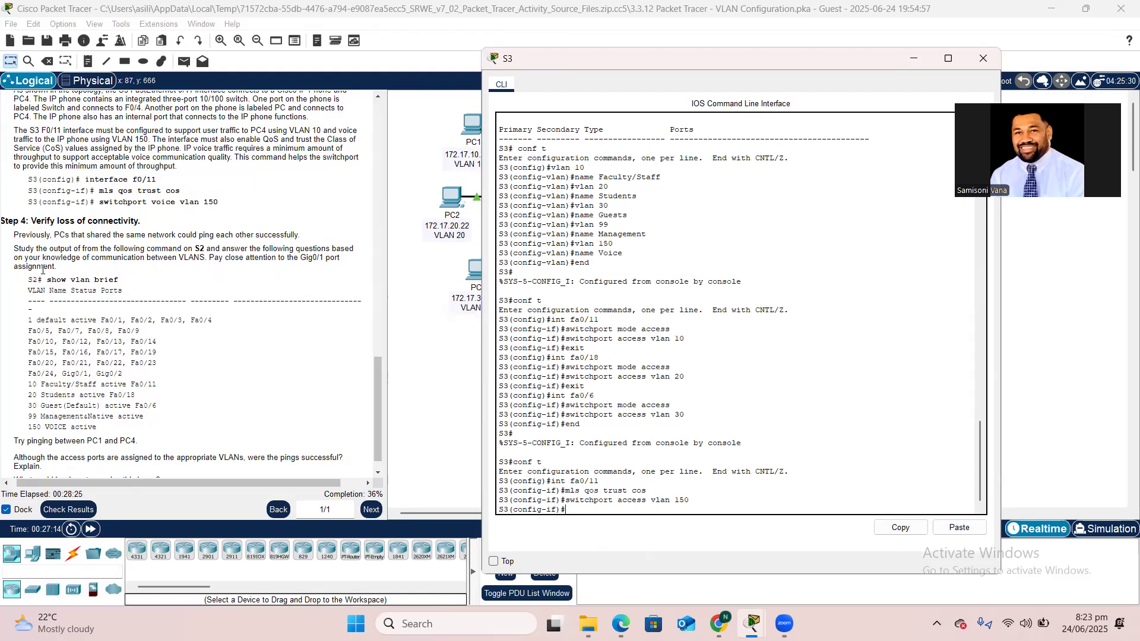
scroll(100, 321, up, 2)
scroll(333, 400, down, 3)
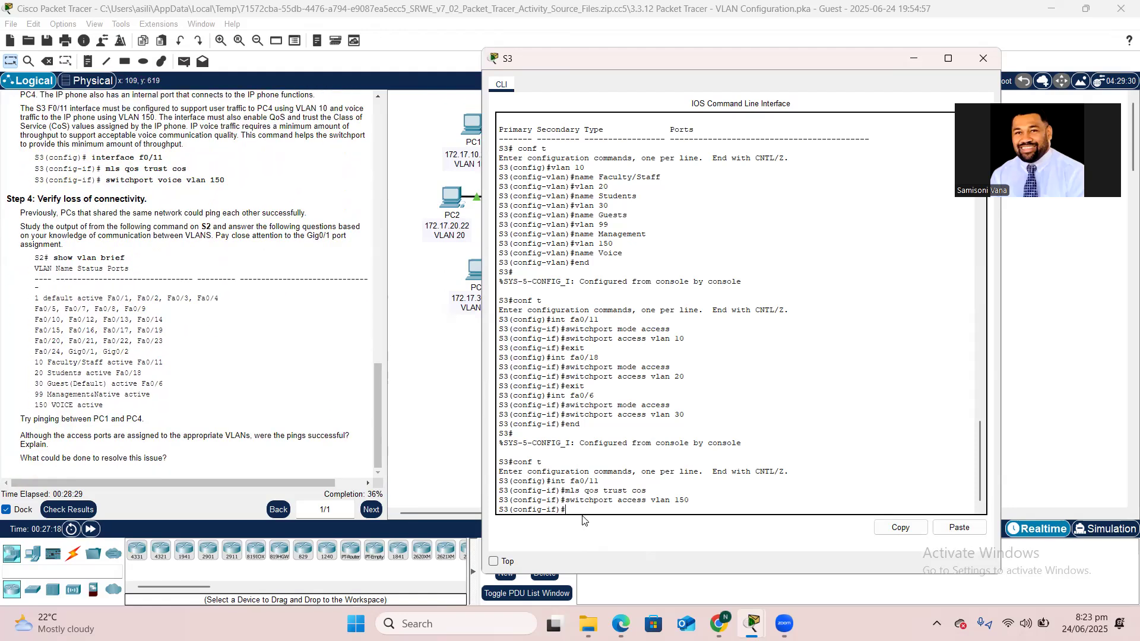
text(end)
key(Return)
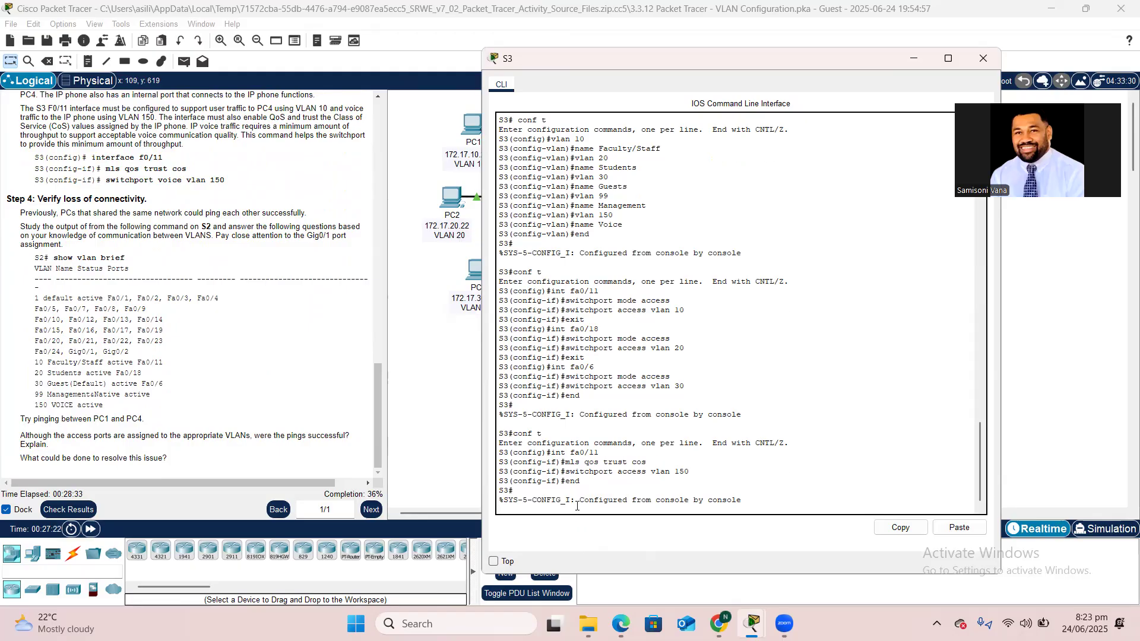
key(Return)
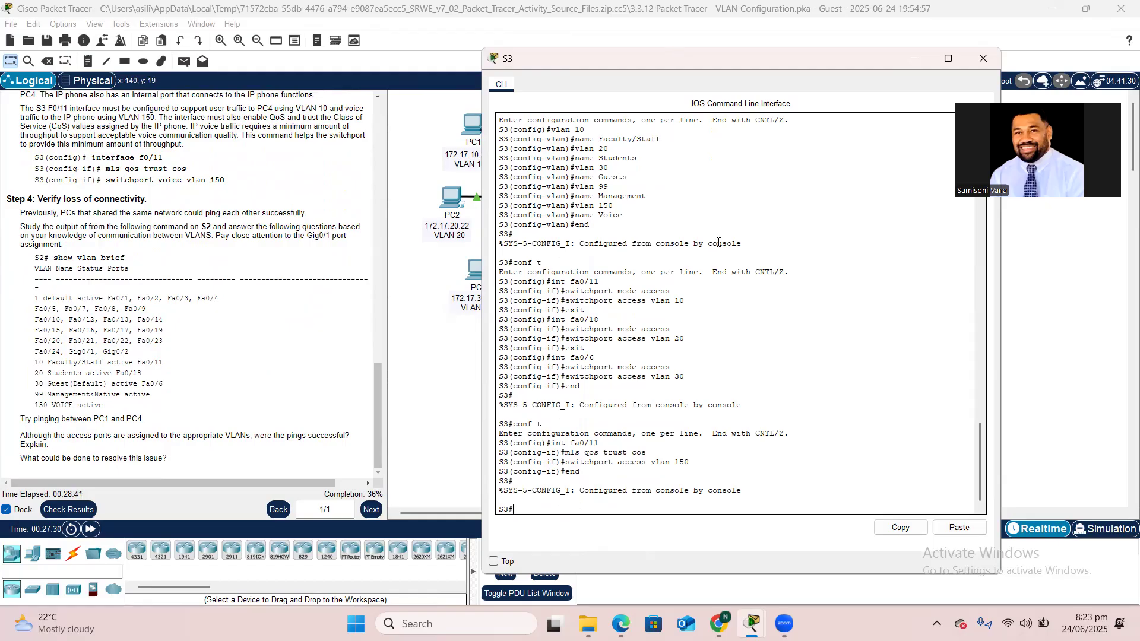
click(983, 59)
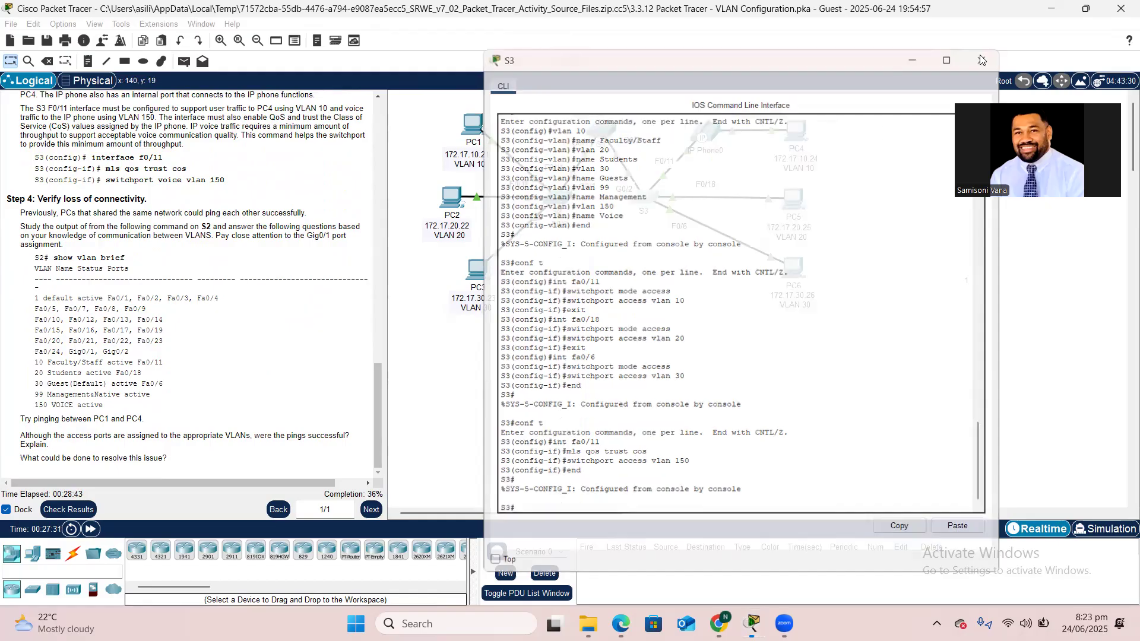
- Ping PC4 at 172.17.10.24 from PC1's Command Prompt and close the PC1 window
click(473, 126)
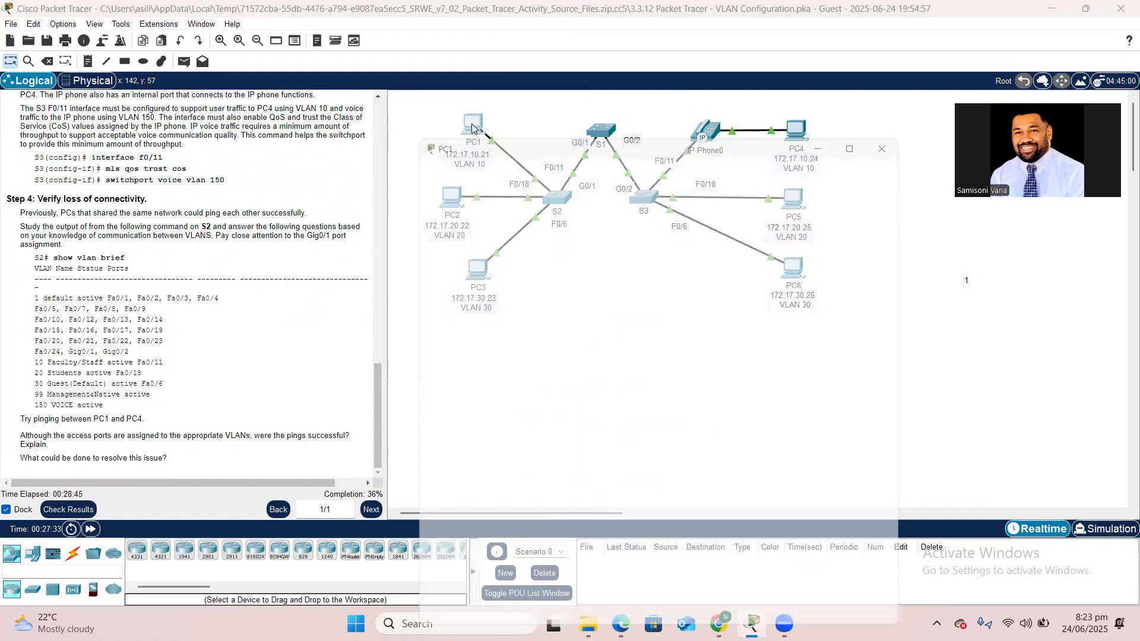
click(738, 175)
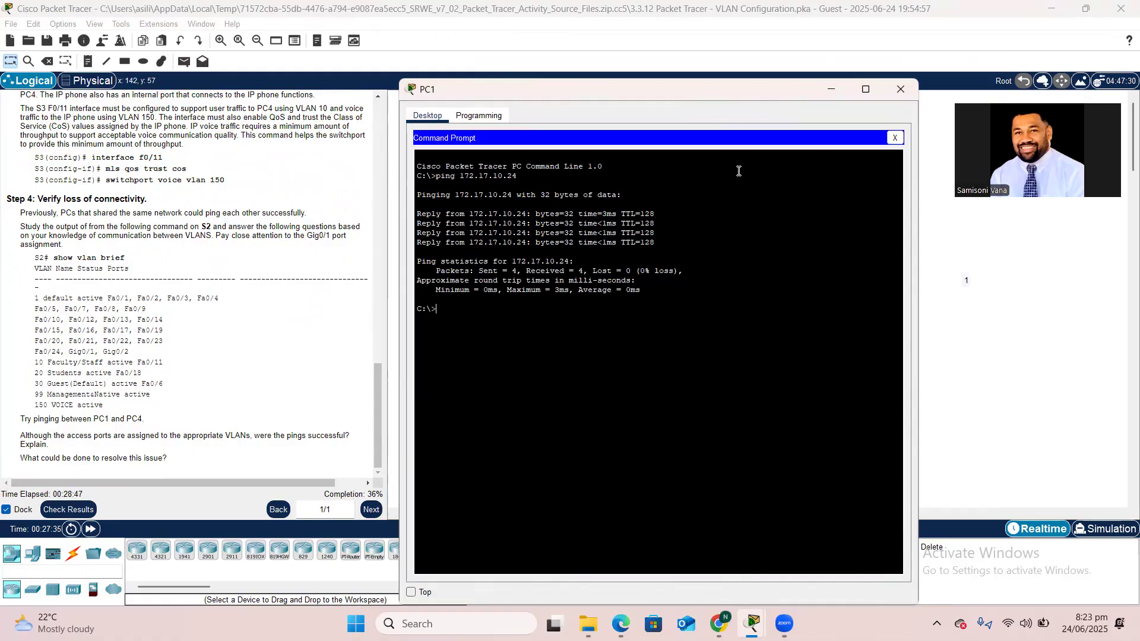
key(Up)
key(Return)
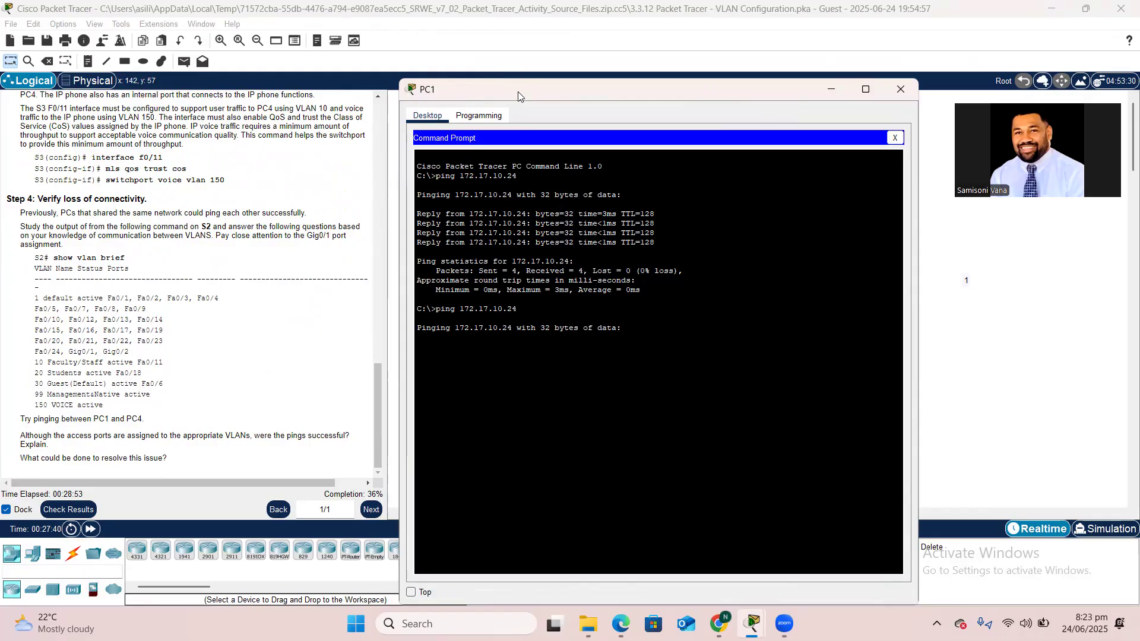
drag(519, 96, 301, 82)
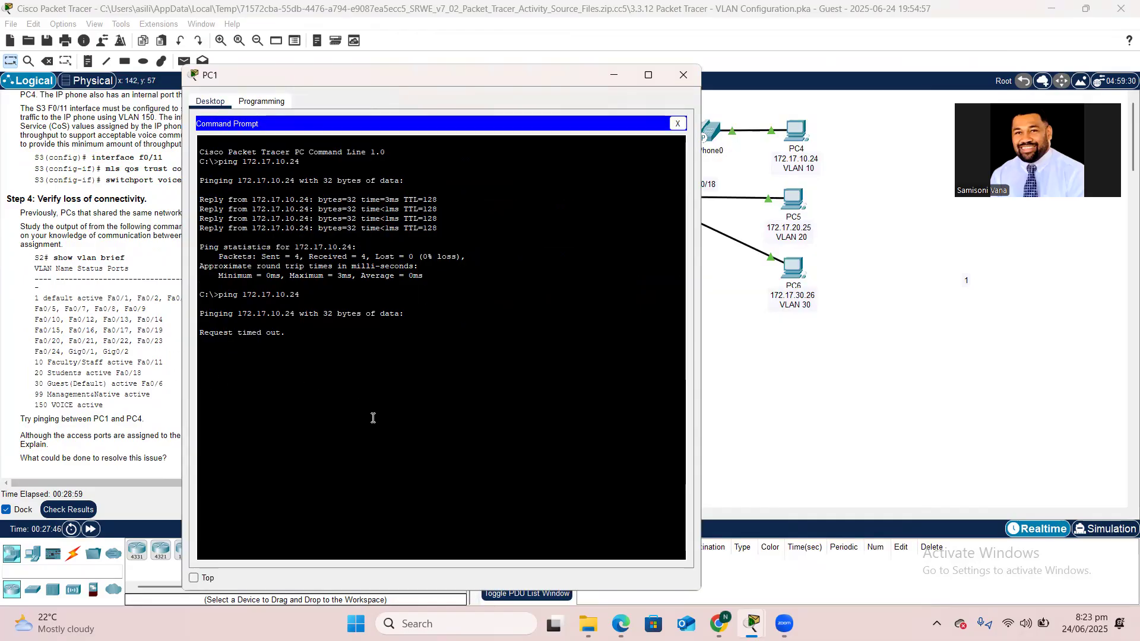
click(677, 123)
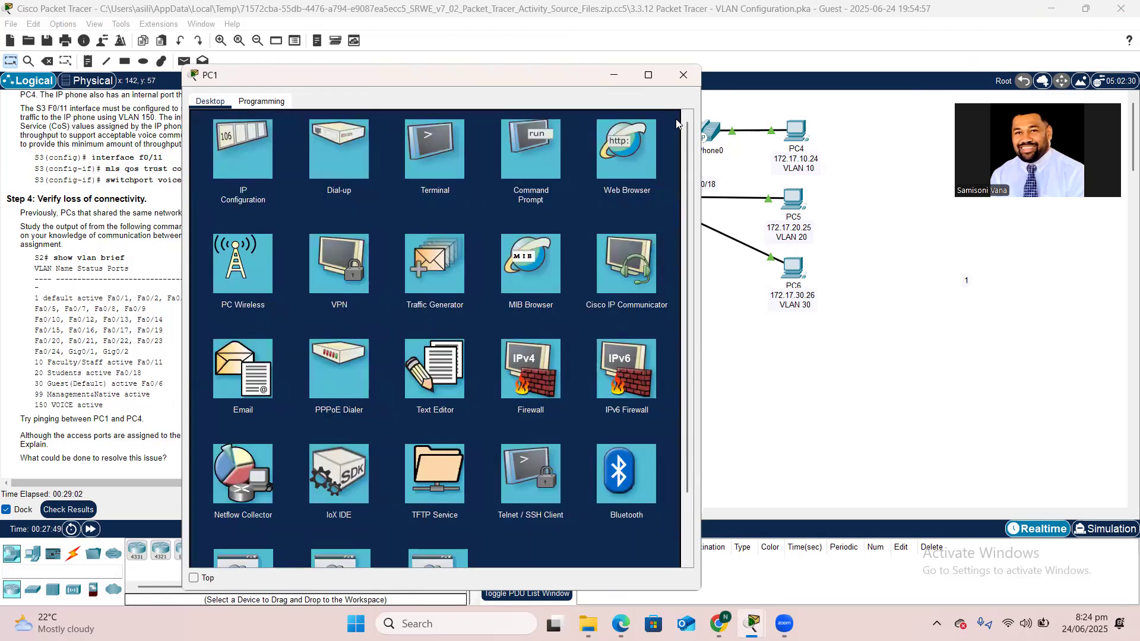
click(683, 74)
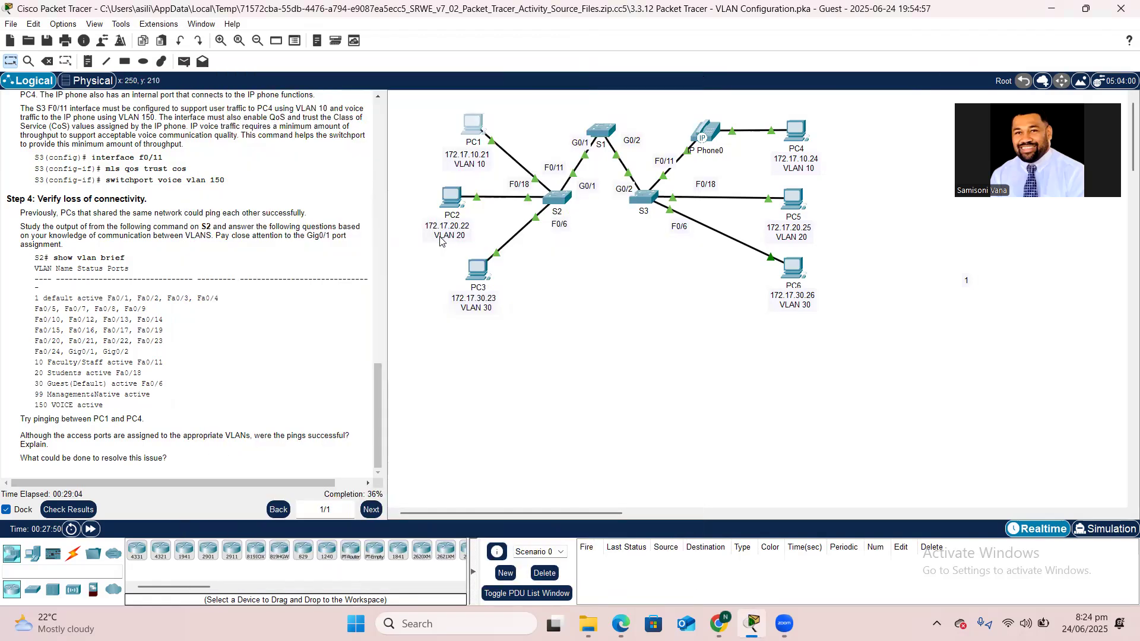
- Ping PC5 at 172.17.20.25 from PC2's Command Prompt and close the PC2 window
click(449, 199)
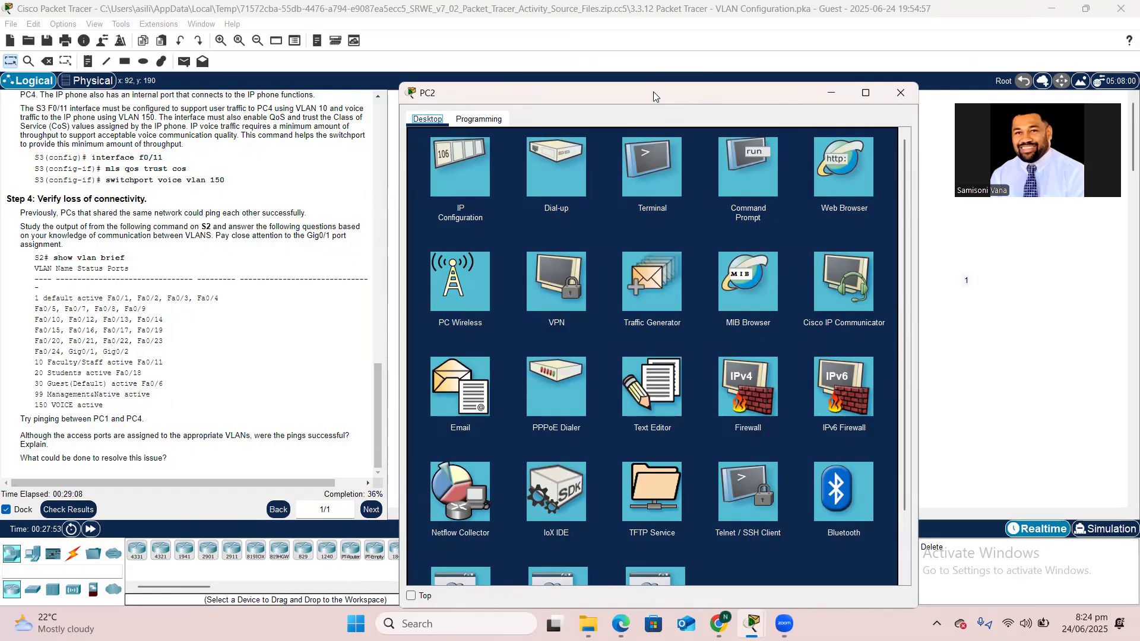
drag(653, 96, 321, 92)
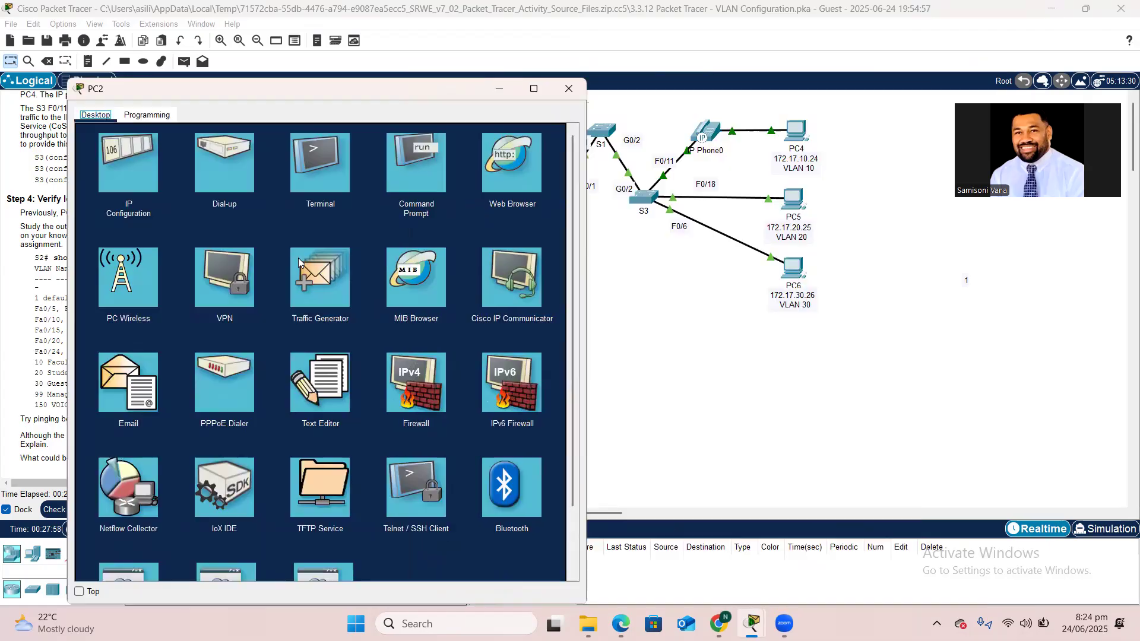
click(425, 158)
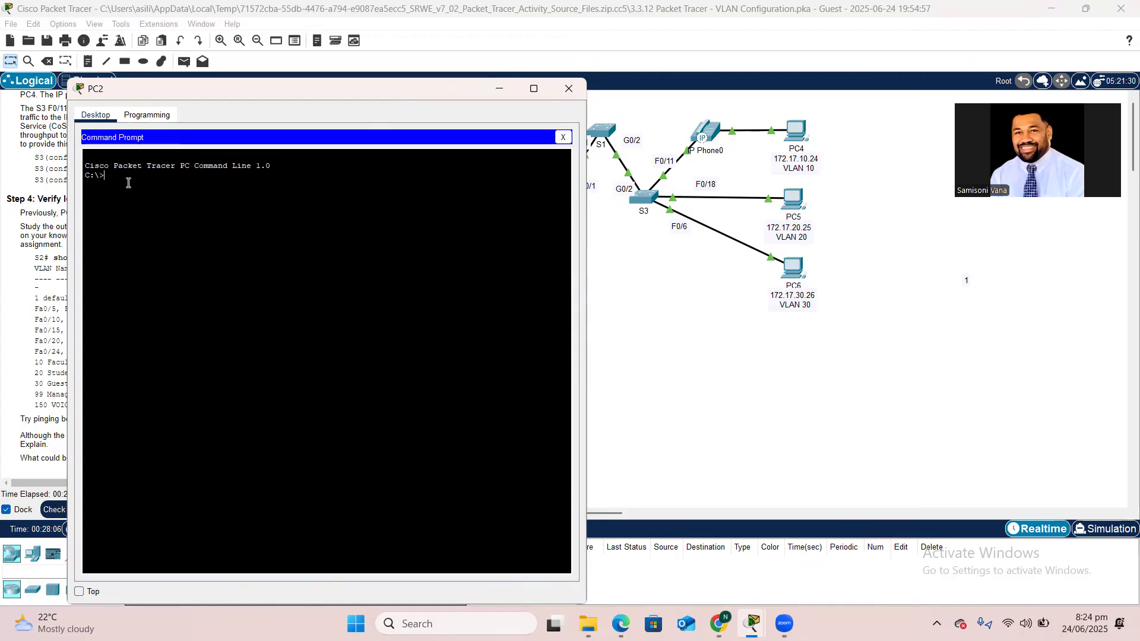
text(ping 172.17.20.255)
key(Return)
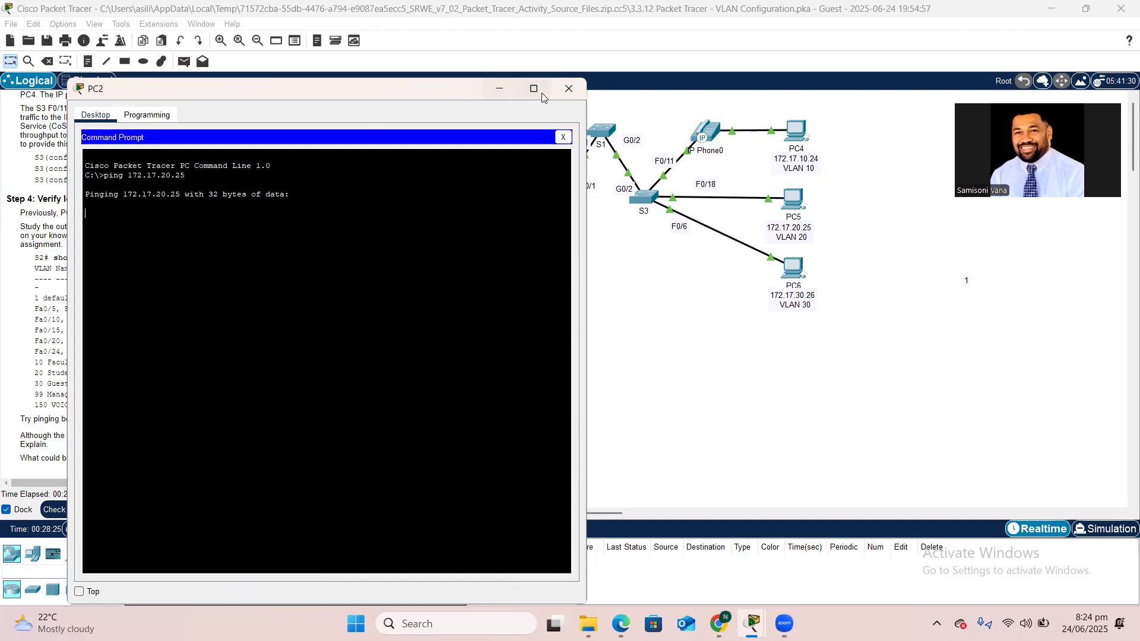
click(563, 138)
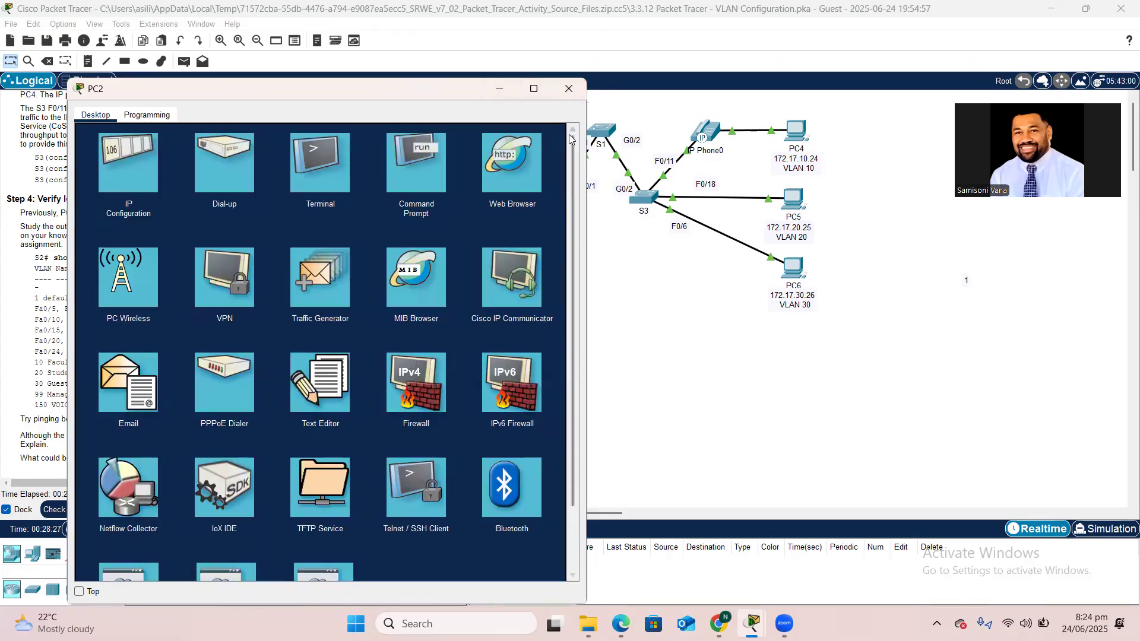
click(569, 88)
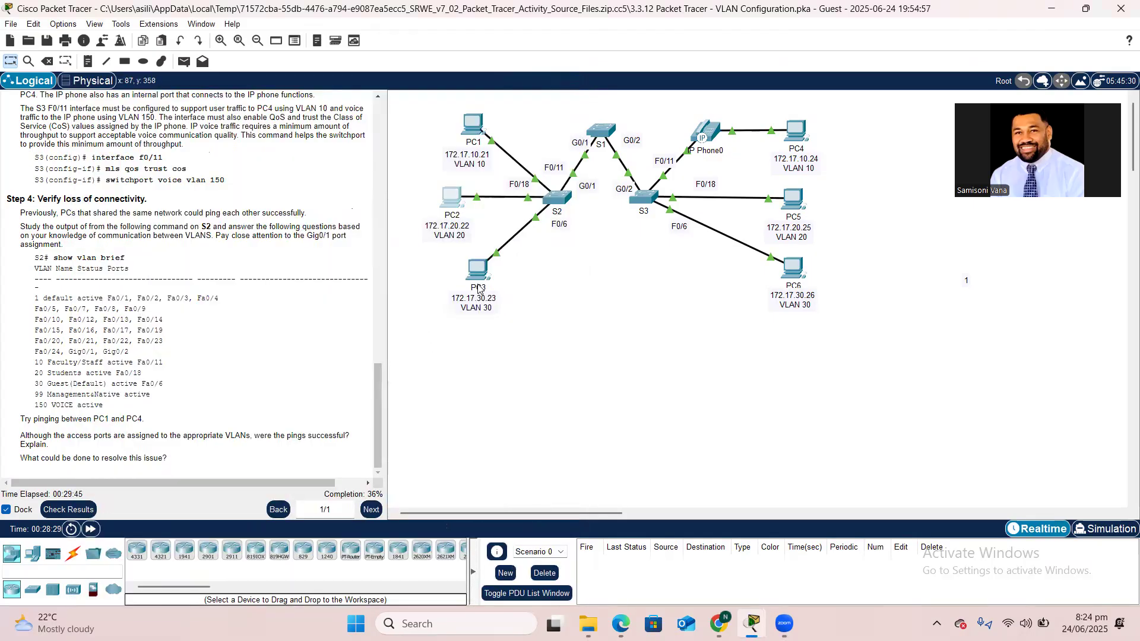
- Ping PC6 at 172.17.30.26 from PC3's Command Prompt and close the PC3 window
click(477, 274)
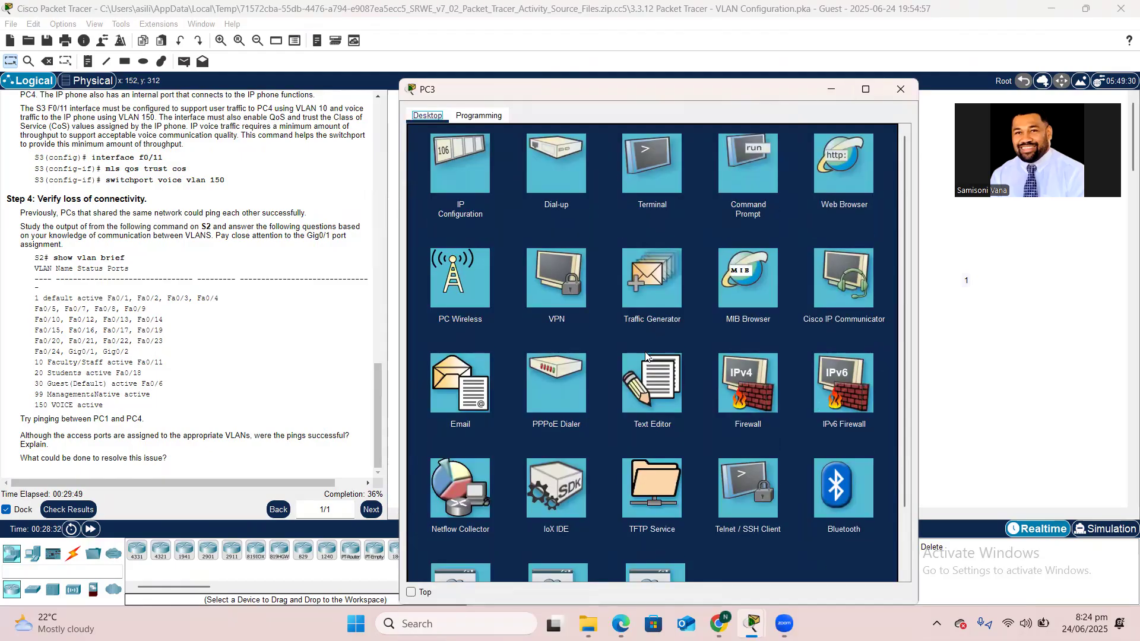
click(736, 175)
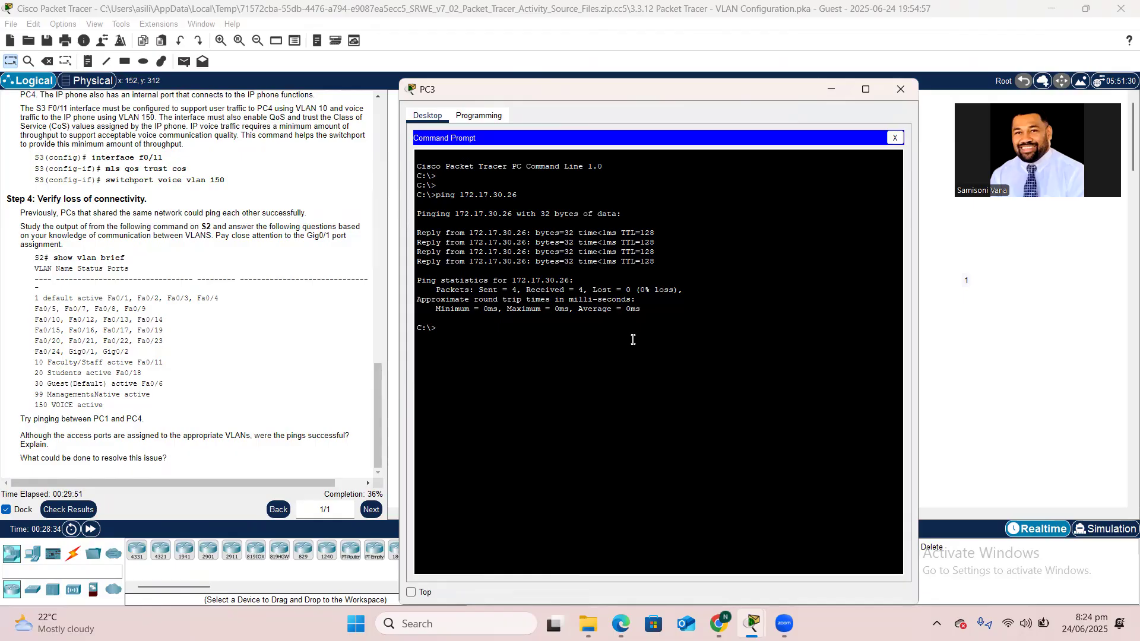
key(Up)
key(Return)
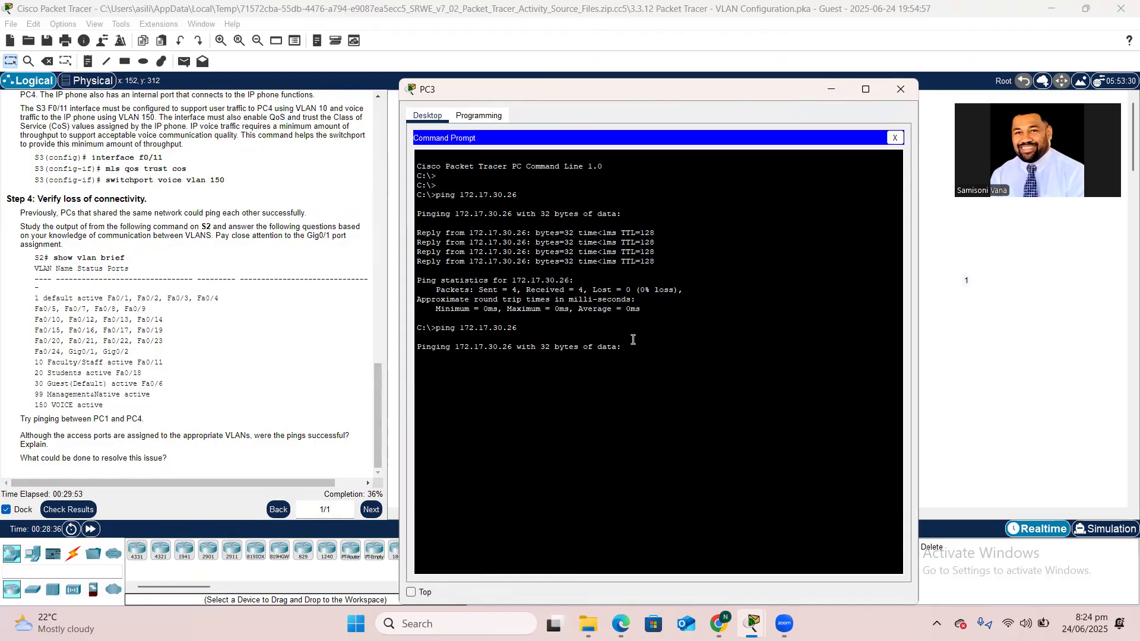
click(895, 138)
click(901, 90)
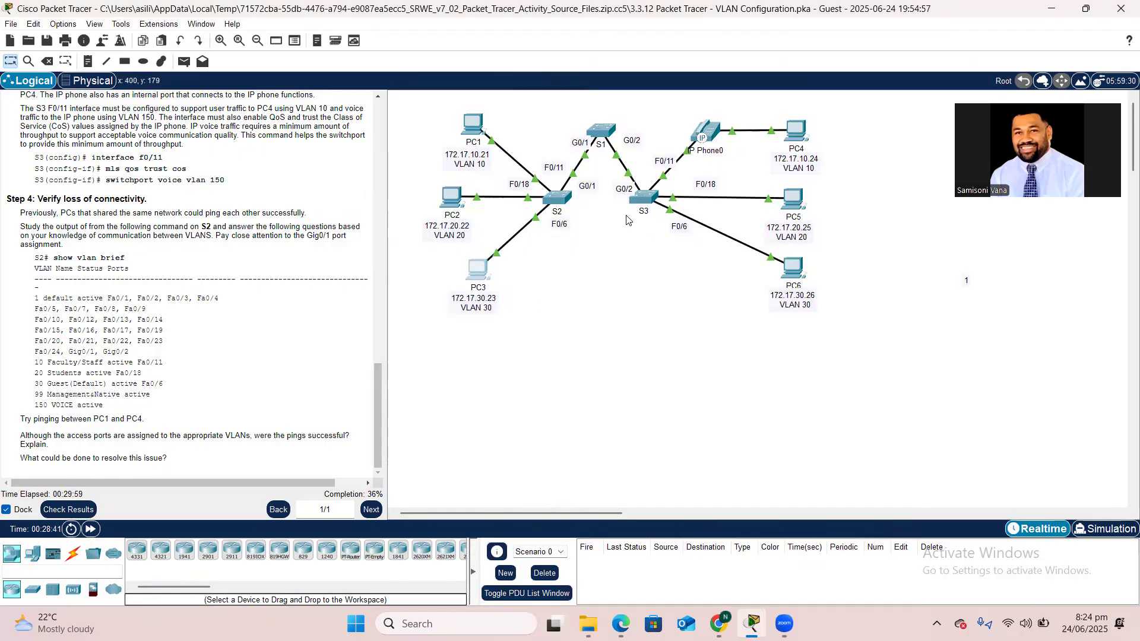
scroll(169, 258, up, 4)
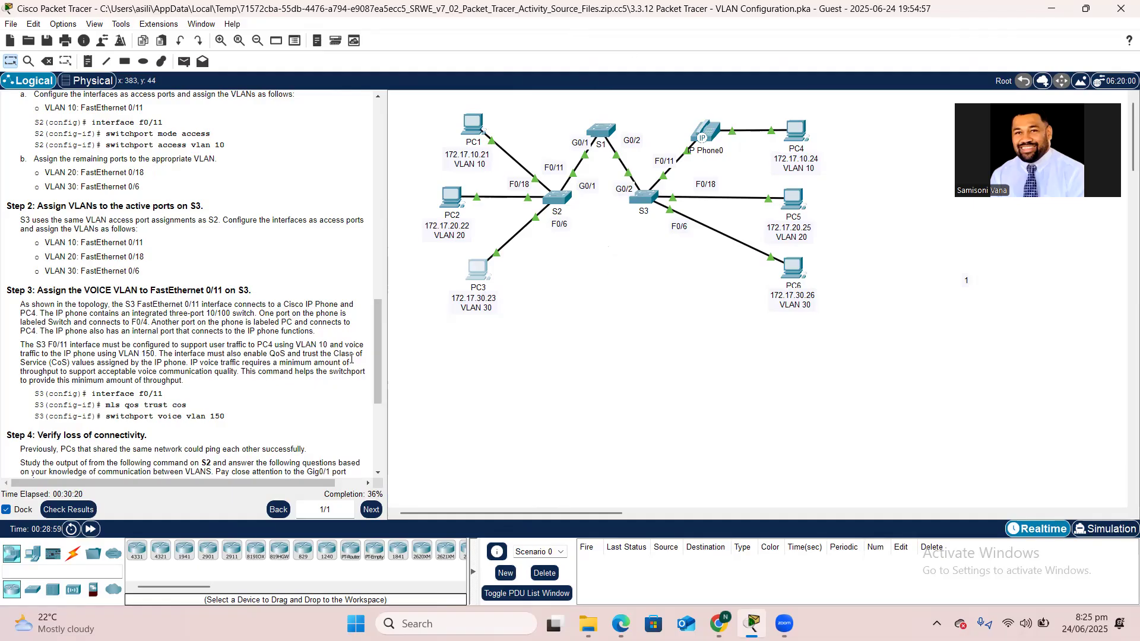
scroll(178, 330, down, 2)
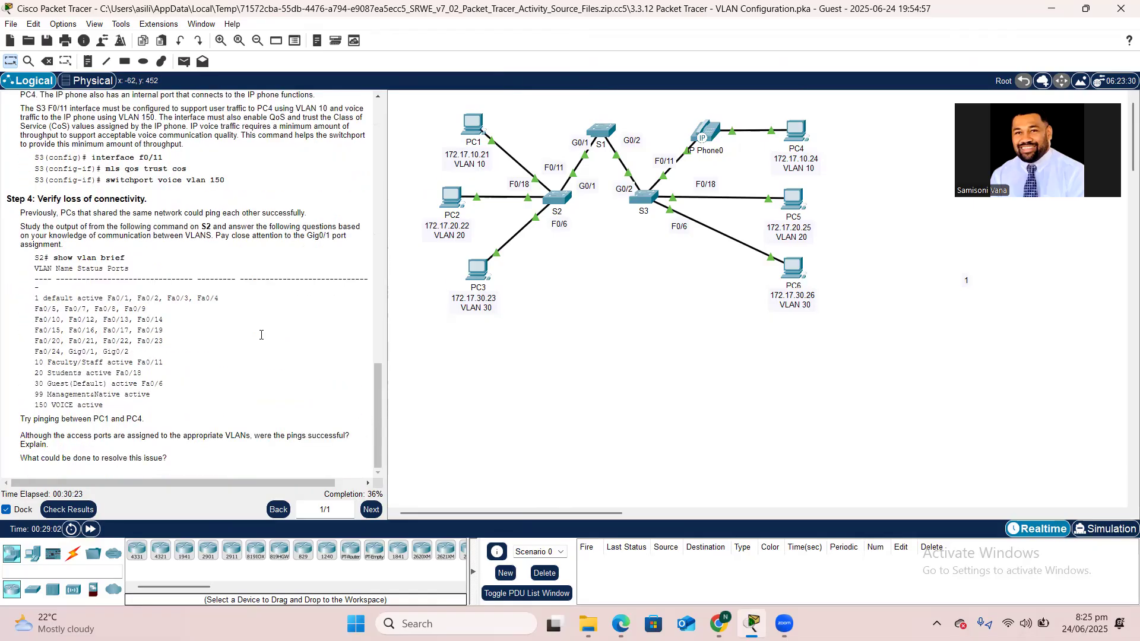